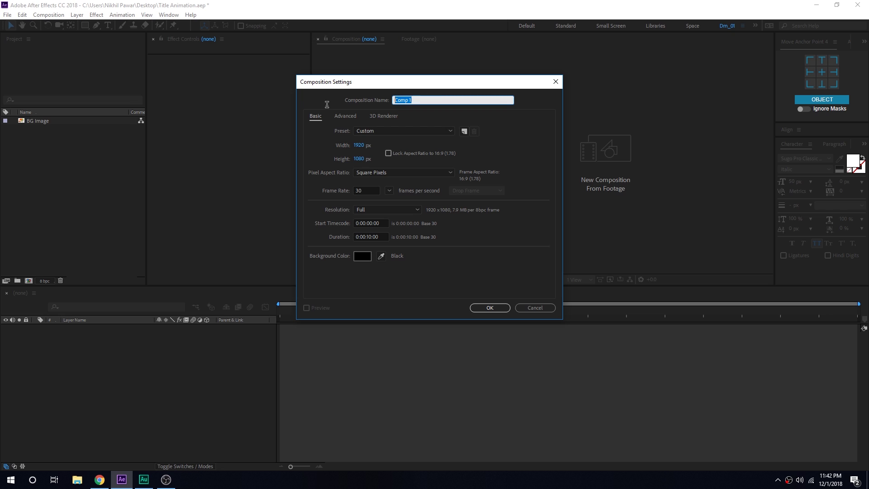
- Name the new 1920x1080, 30 fps, 10-second composition 'Main' and enlarge its Composition viewer
text(Main)
click(494, 310)
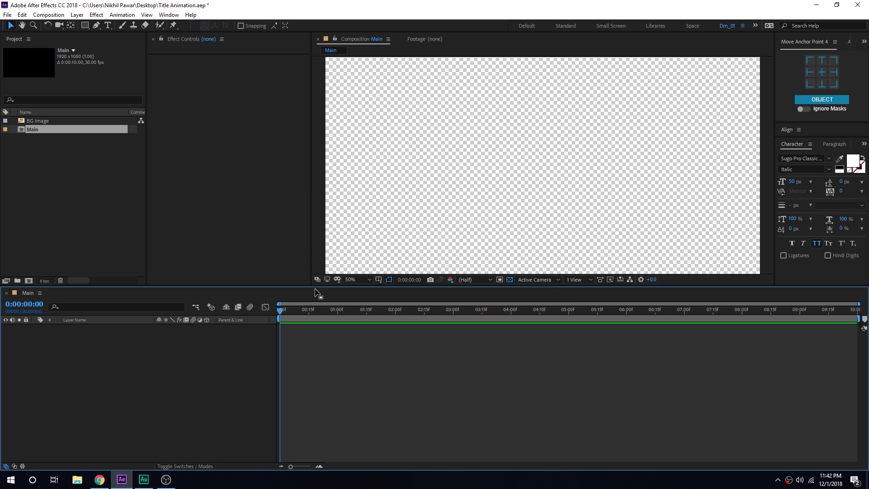
drag(305, 290, 301, 351)
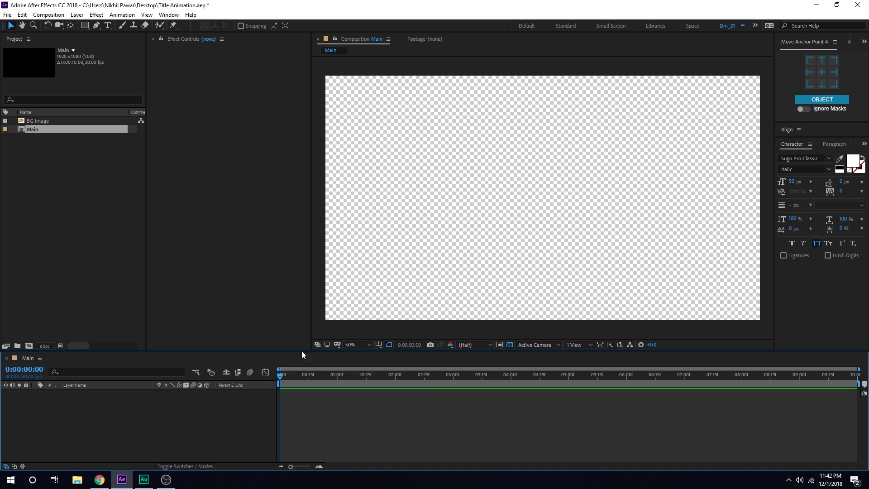
- Hide the transparency grid and create a JOHN text layer in the composition
click(509, 346)
key(ctrl+t)
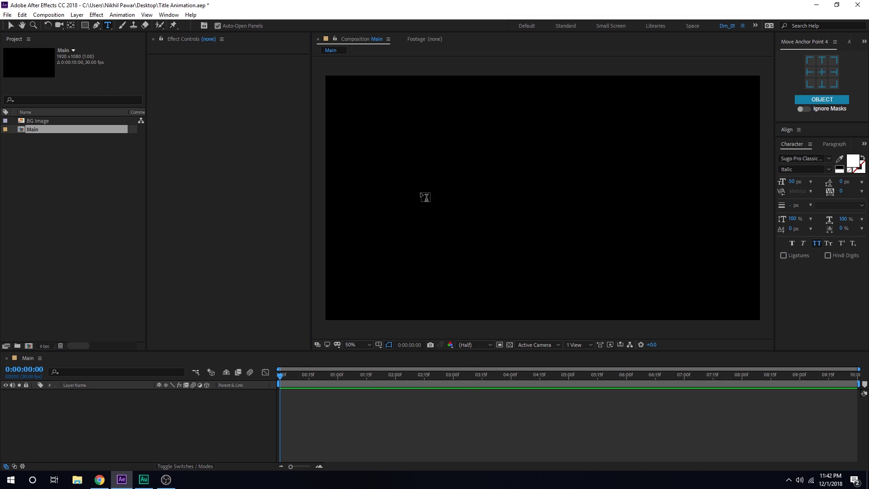
click(428, 194)
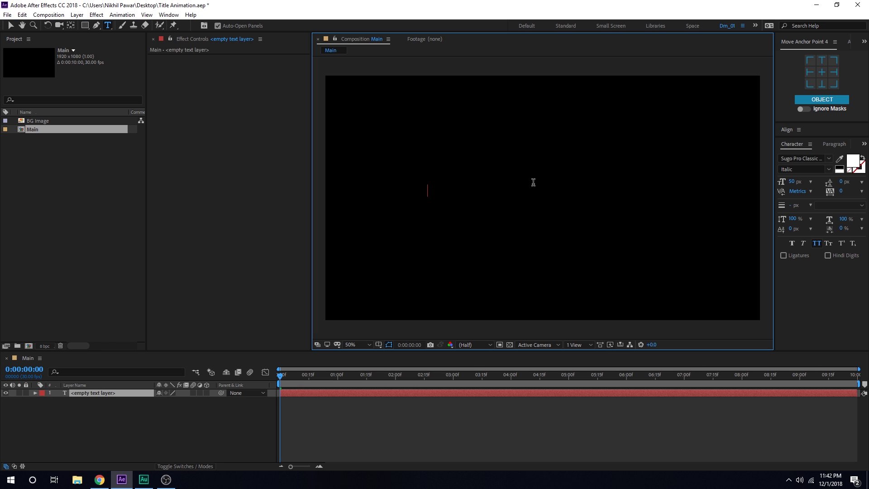
text(JOH)
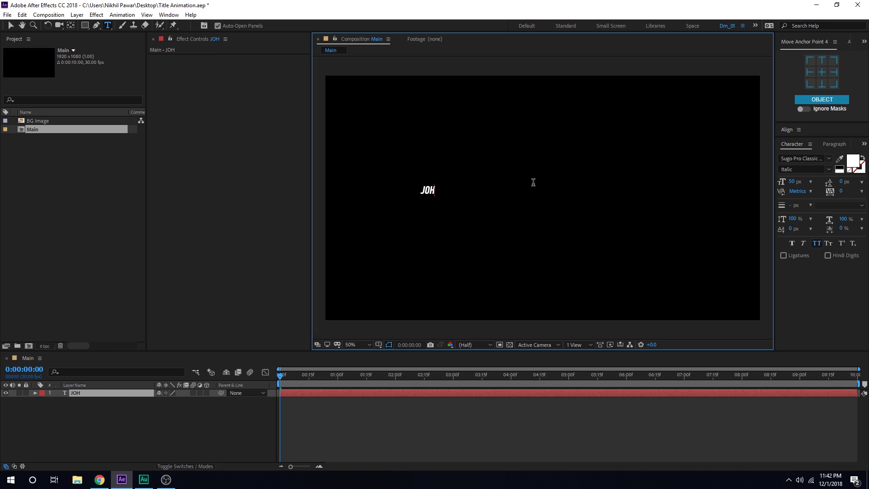
text(N)
click(10, 25)
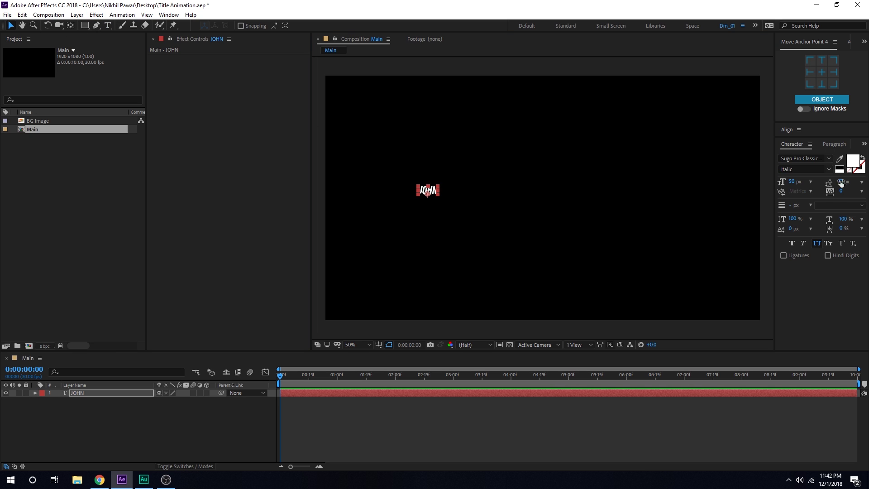
- Set JOHN's font size to 150 px
click(791, 184)
click(790, 183)
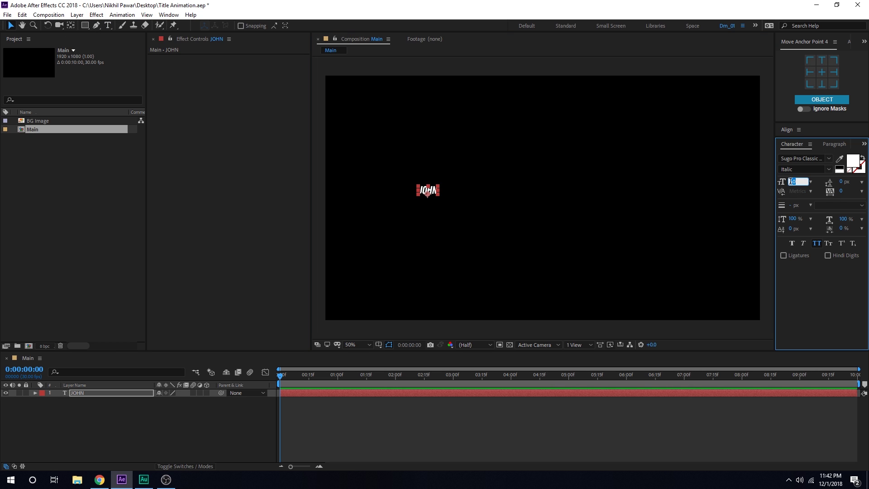
text(150)
key(Return)
key(Caps_Lock)
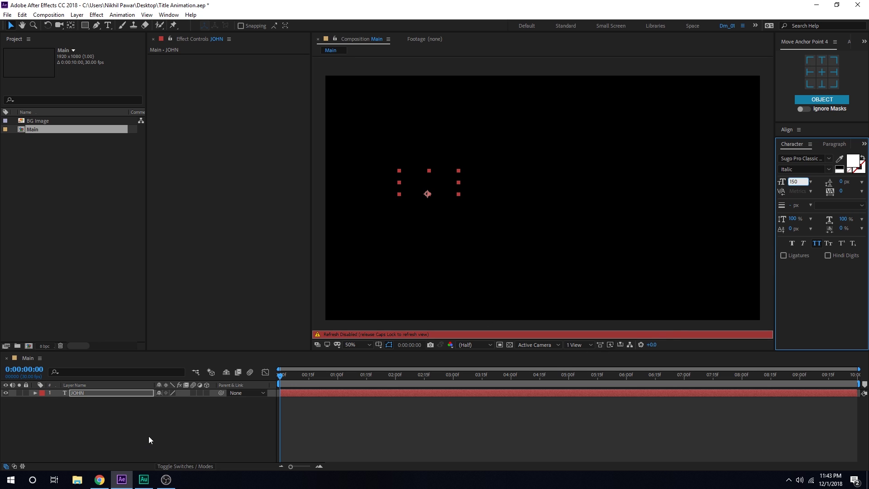
click(161, 426)
key(Caps_Lock)
- Centre JOHN vertically in the frame with Align's Vertical Center
drag(453, 186, 484, 206)
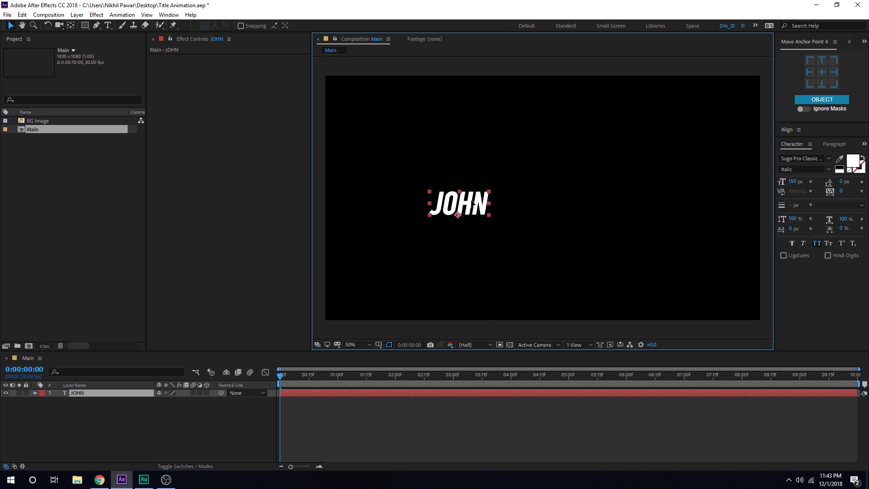
click(88, 393)
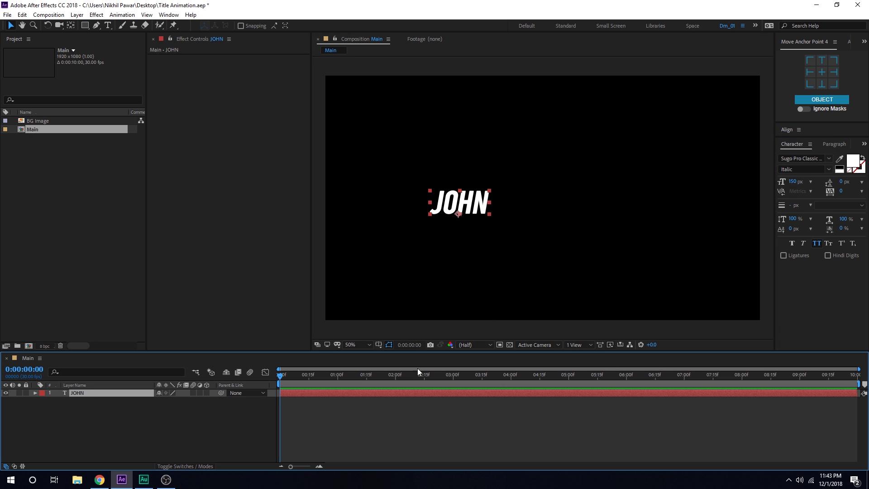
click(792, 135)
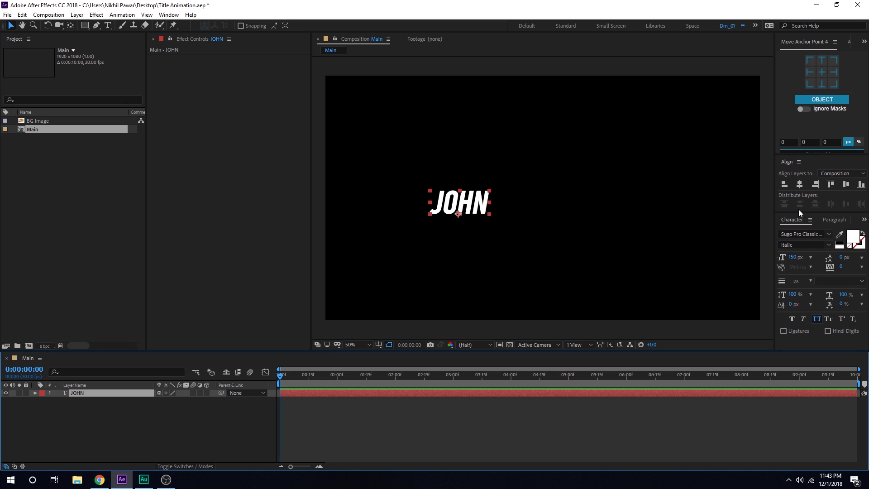
click(845, 184)
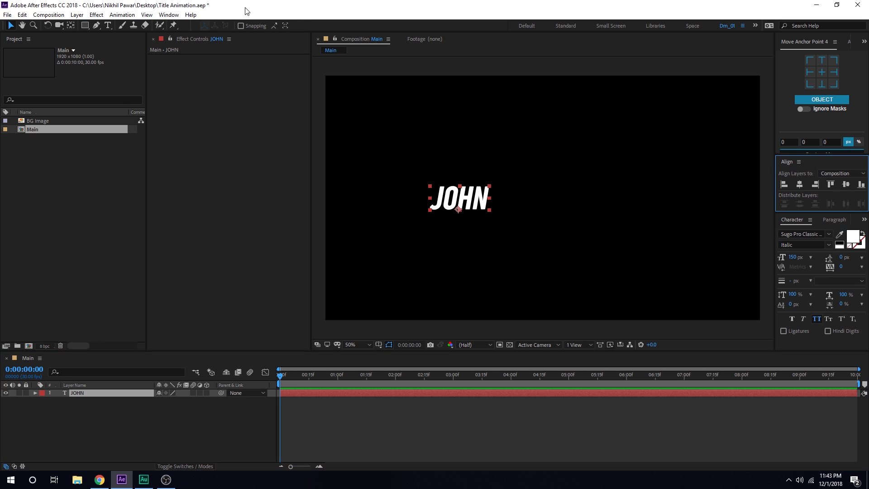
click(169, 14)
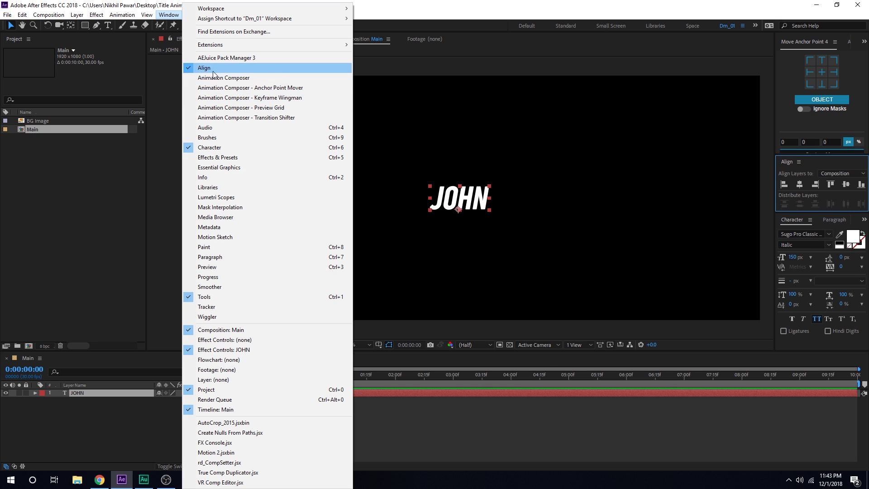
- Duplicate the JOHN layer and move the copy to the right of JOHN
click(75, 417)
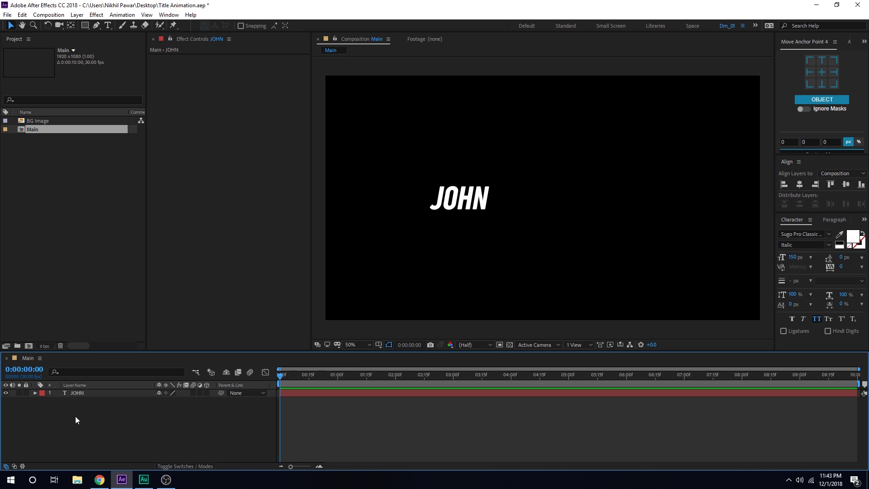
click(78, 394)
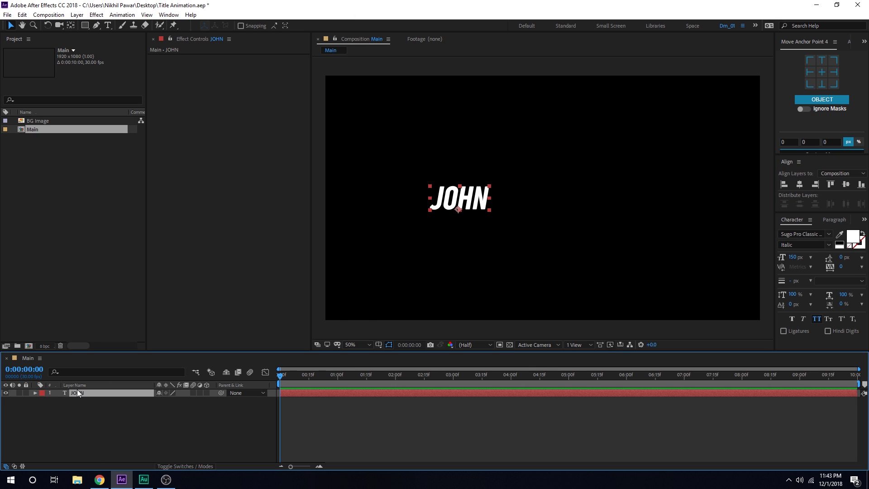
key(ctrl+d)
drag(465, 199, 555, 198)
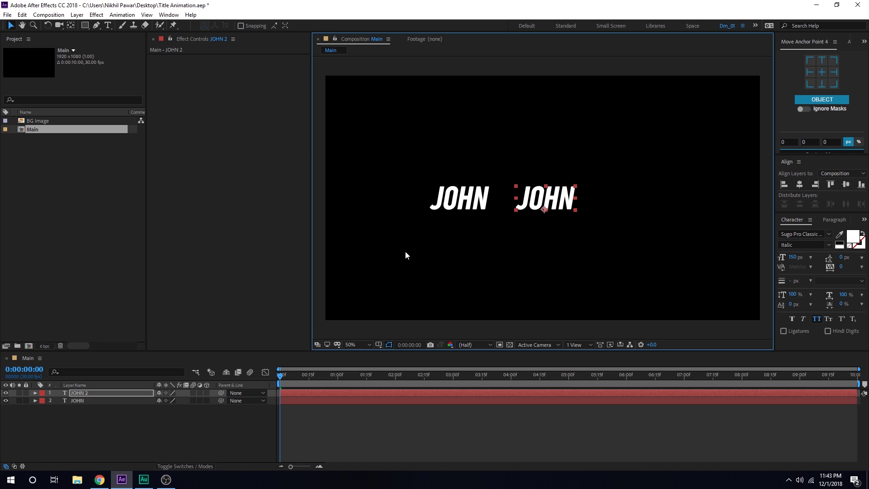
- Retype the copy as SANDERS, keeping the Italic font style
double_click(79, 393)
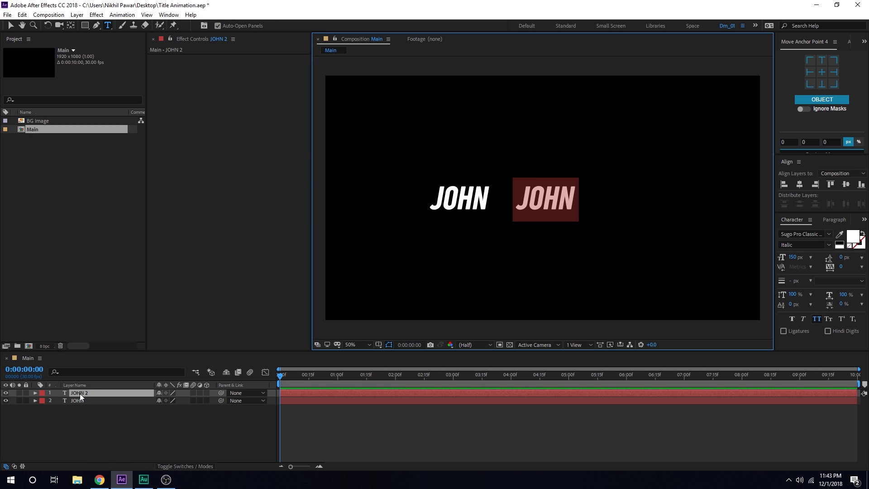
text(SA)
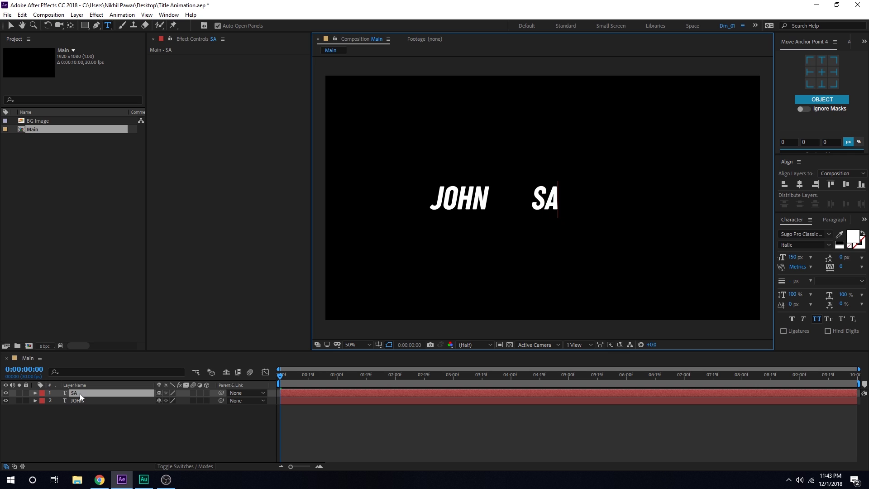
text(NDERS)
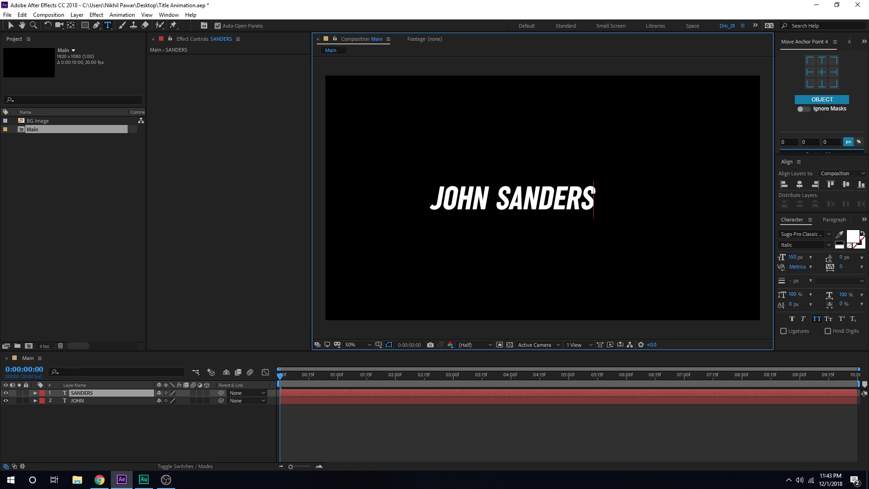
click(14, 26)
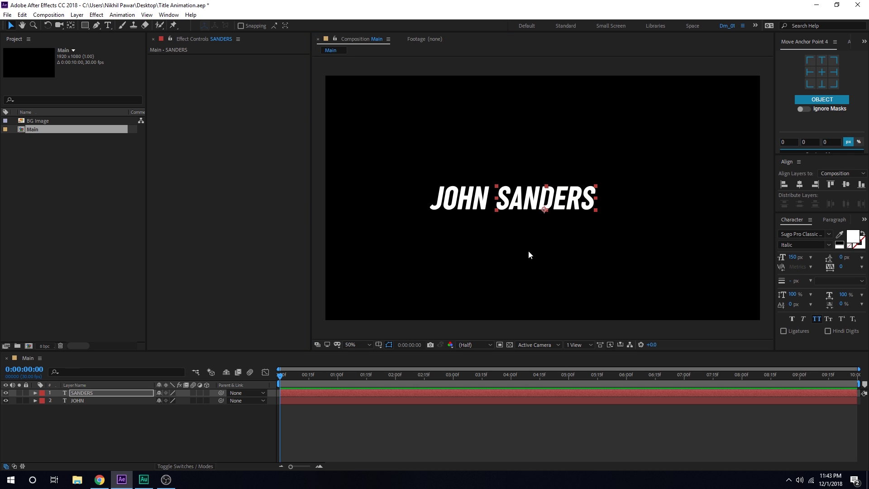
click(99, 397)
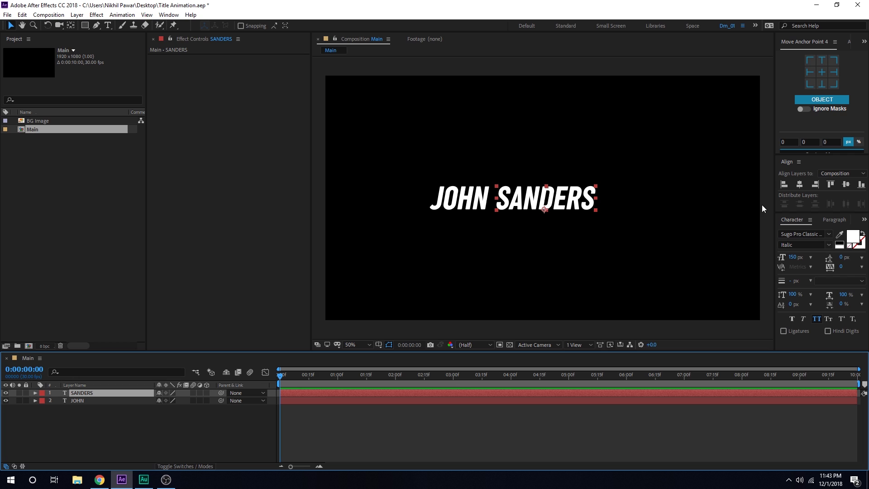
click(830, 245)
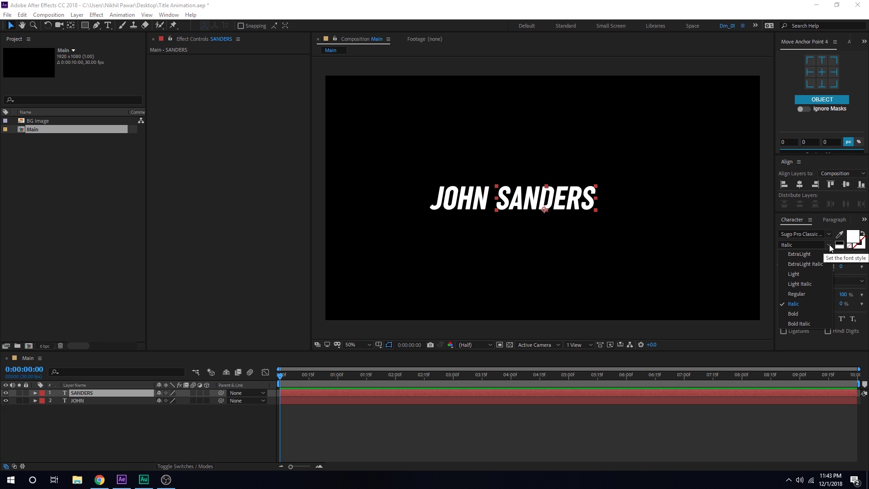
key(Caps_Lock)
click(796, 305)
key(Caps_Lock)
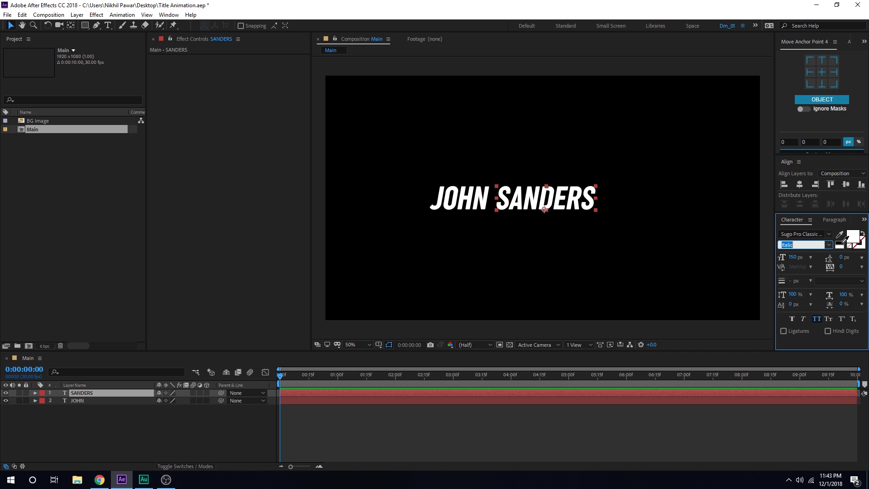
- Set SANDERS to ExtraLight Italic and nudge it closer to JOHN
click(800, 236)
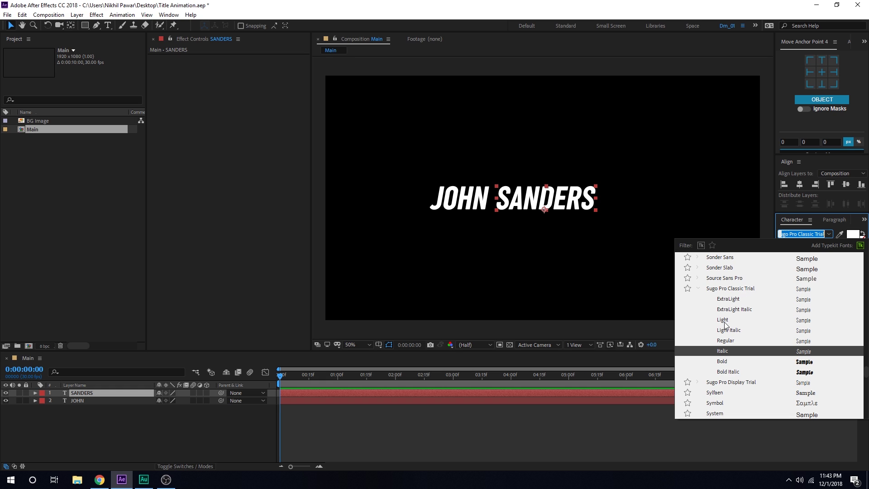
click(725, 341)
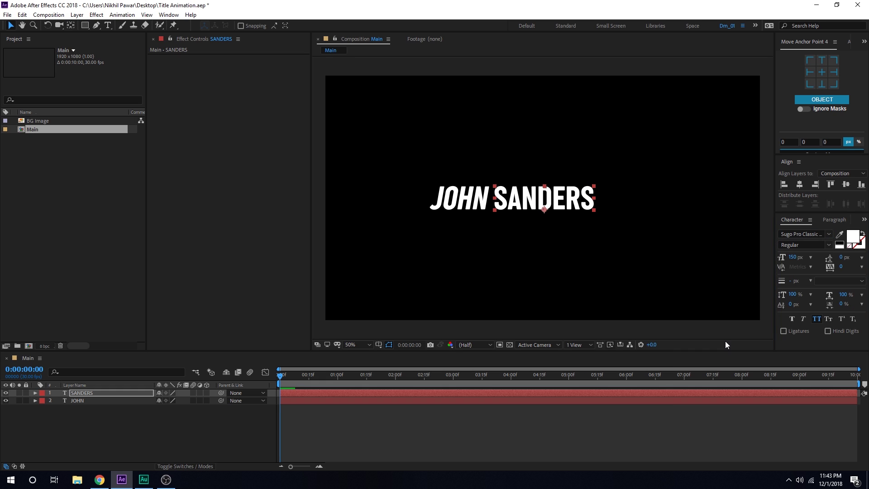
click(830, 244)
click(795, 304)
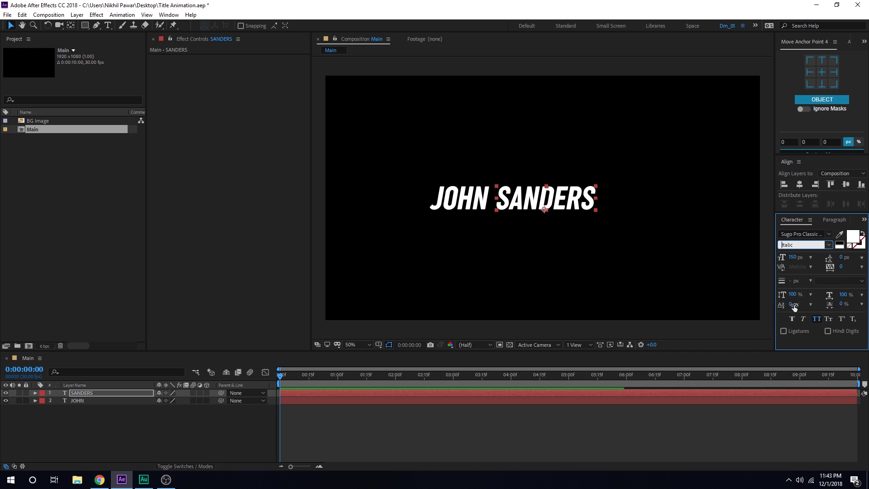
click(830, 244)
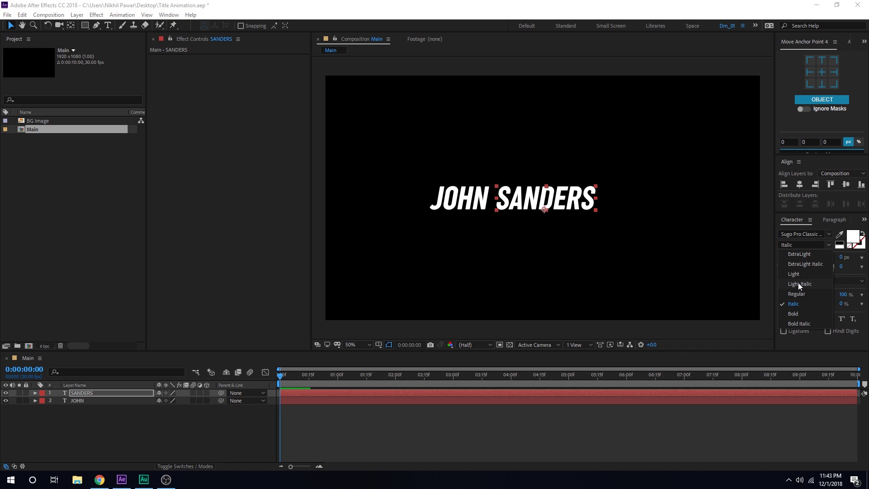
click(799, 284)
click(829, 245)
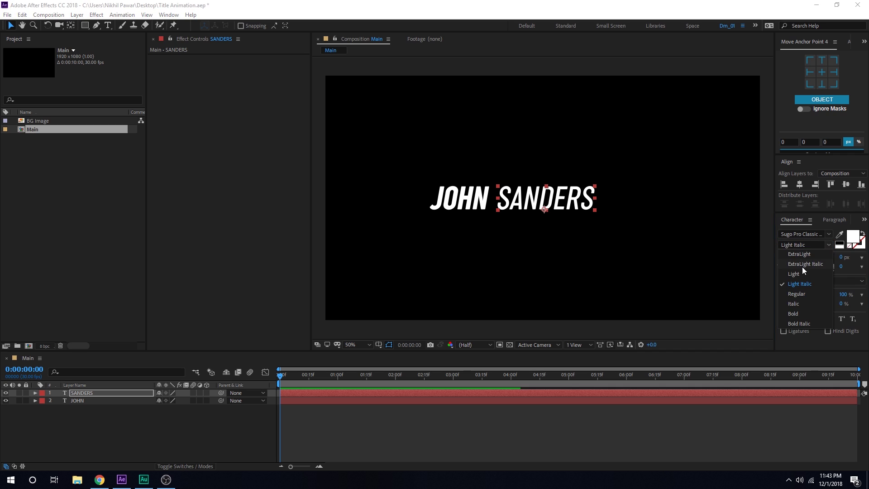
click(798, 267)
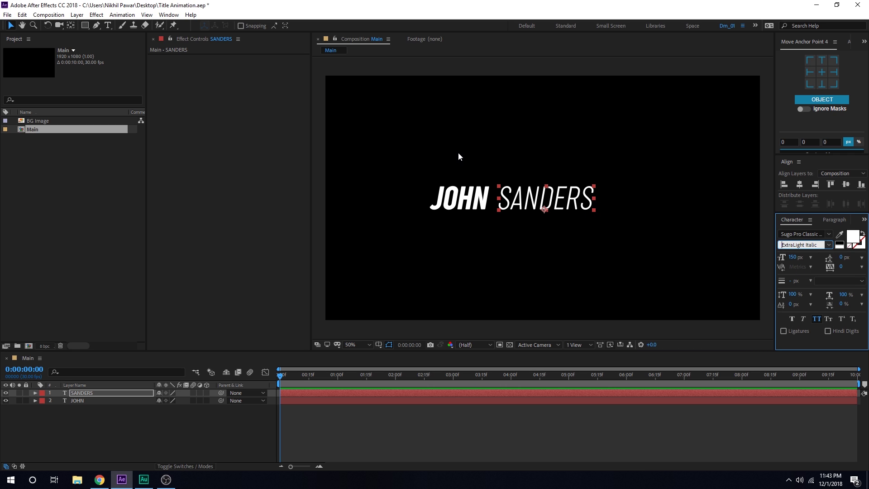
drag(524, 206, 517, 206)
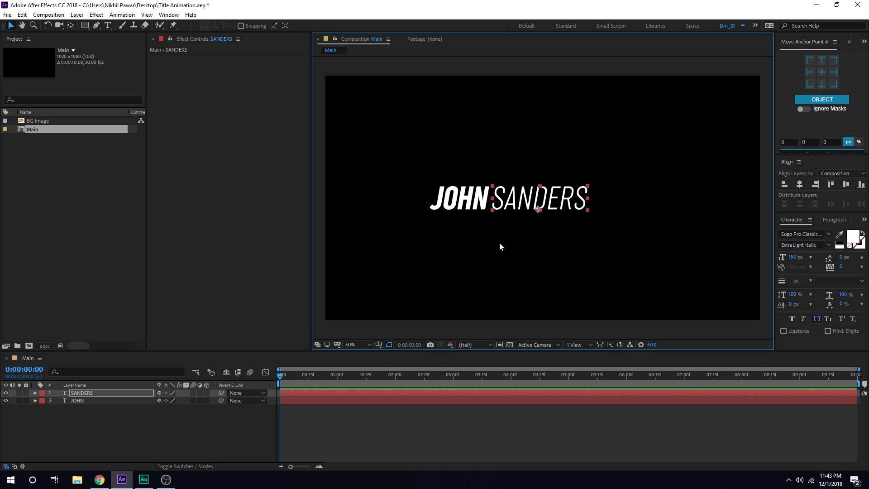
- Select JOHN and SANDERS and, with title/action safe guides shown, move the title to frame centre
drag(443, 146, 525, 211)
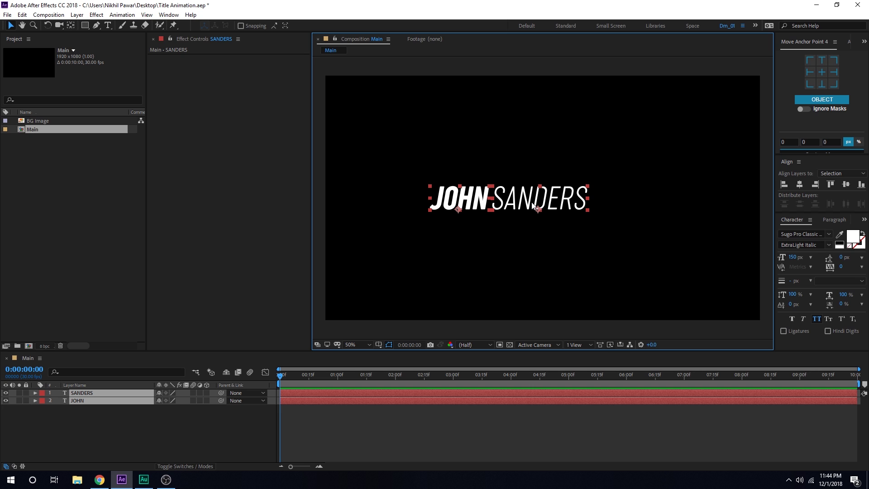
click(379, 344)
click(407, 355)
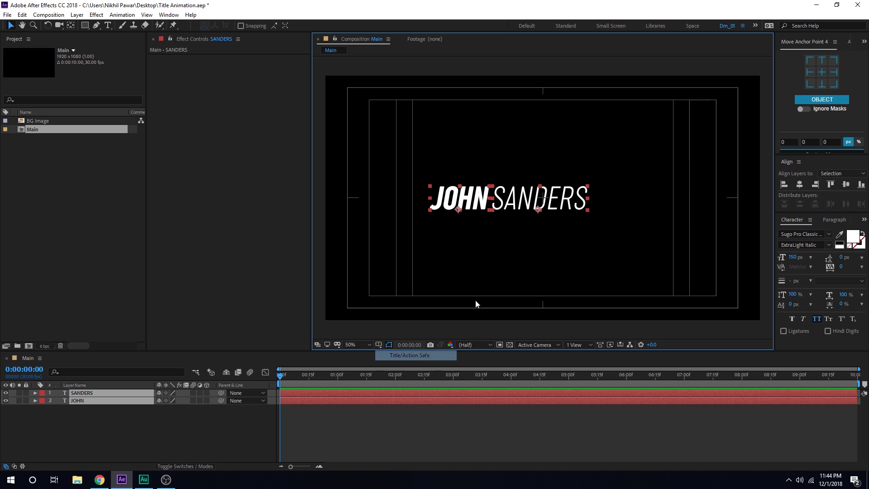
key(slash)
drag(518, 205, 574, 192)
key(comma)
key(comma)
- Centre the title layers' anchor points and hide the safe-area guides
click(823, 73)
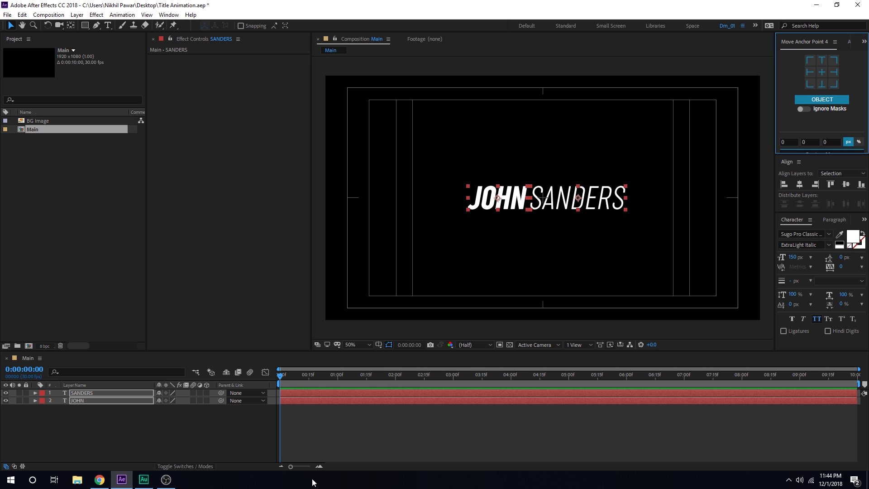
click(441, 451)
click(478, 395)
key(apostrophe)
- Duplicate JOHN, move the copy below the title and retype it as MOTION DESIGNER
click(520, 311)
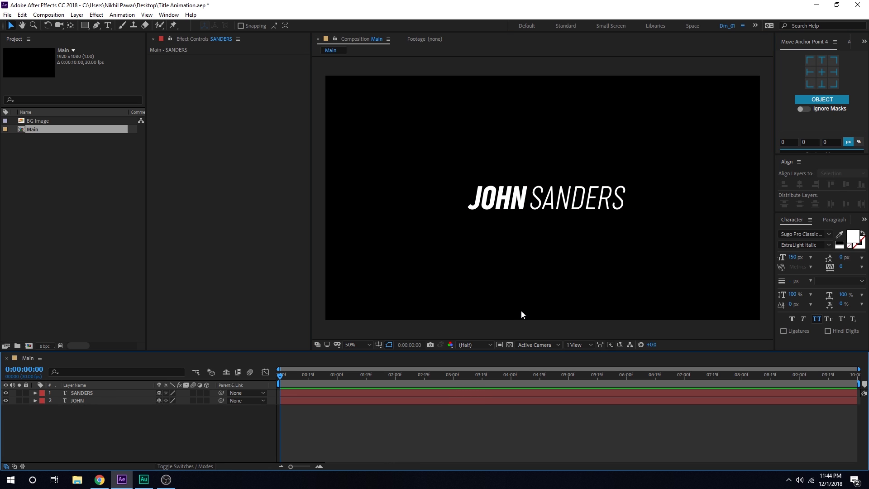
click(79, 400)
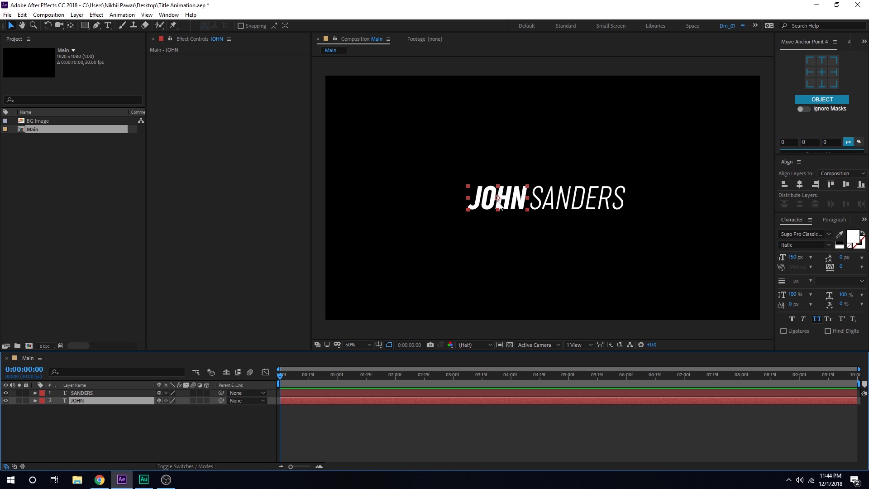
key(ctrl+d)
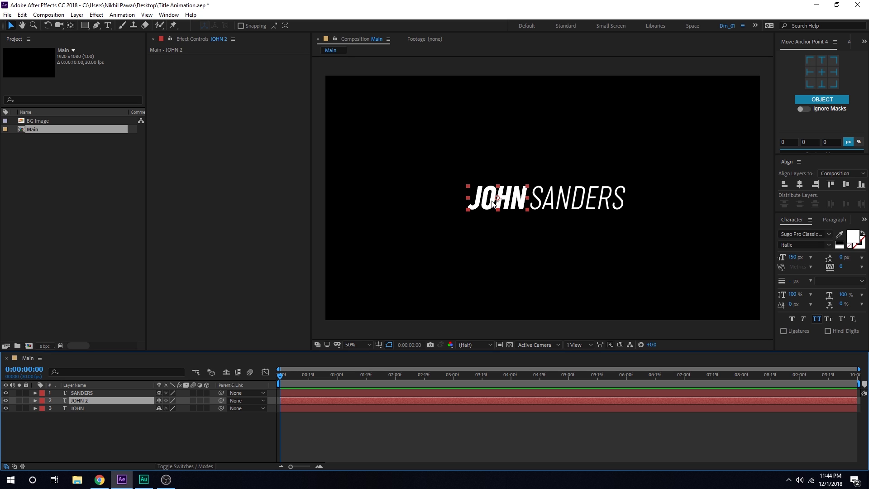
drag(500, 206, 558, 245)
drag(95, 402, 84, 408)
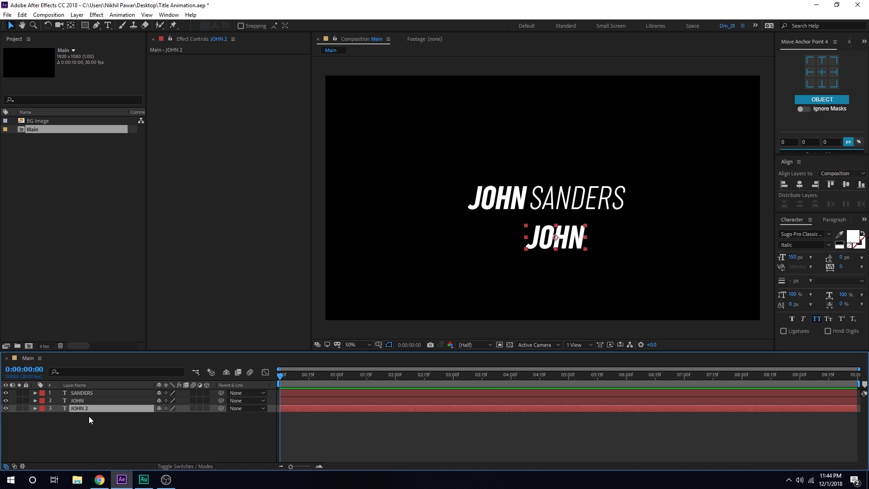
key(ctrl+t)
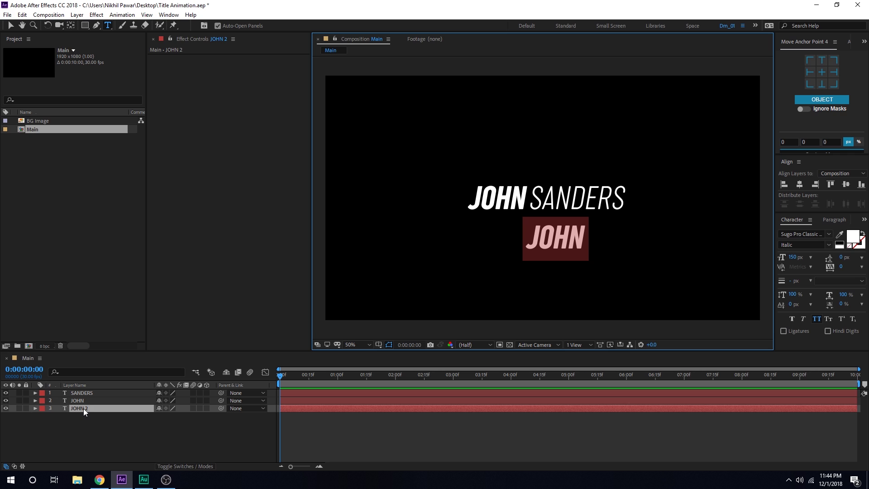
text(MOT)
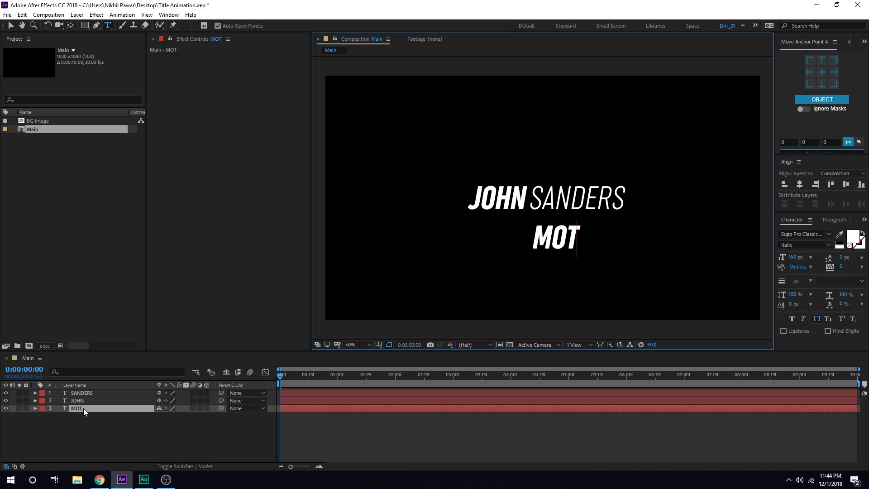
text(ION)
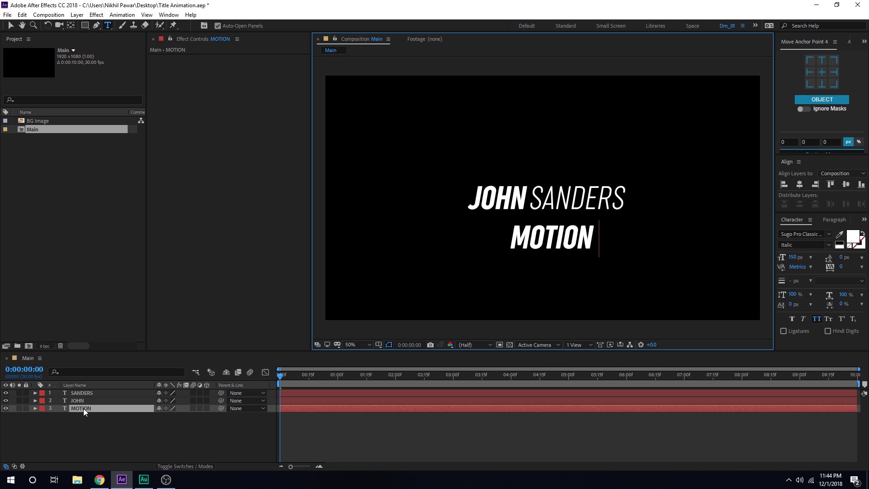
text( DESIGNER)
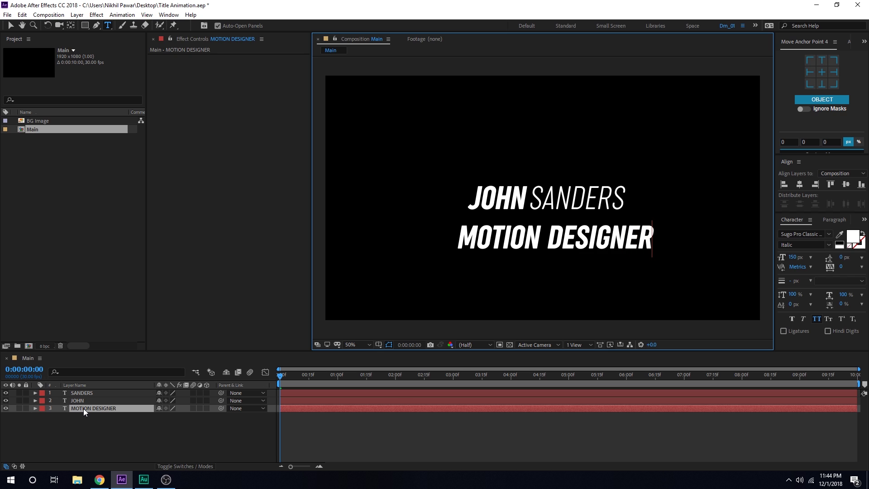
click(11, 25)
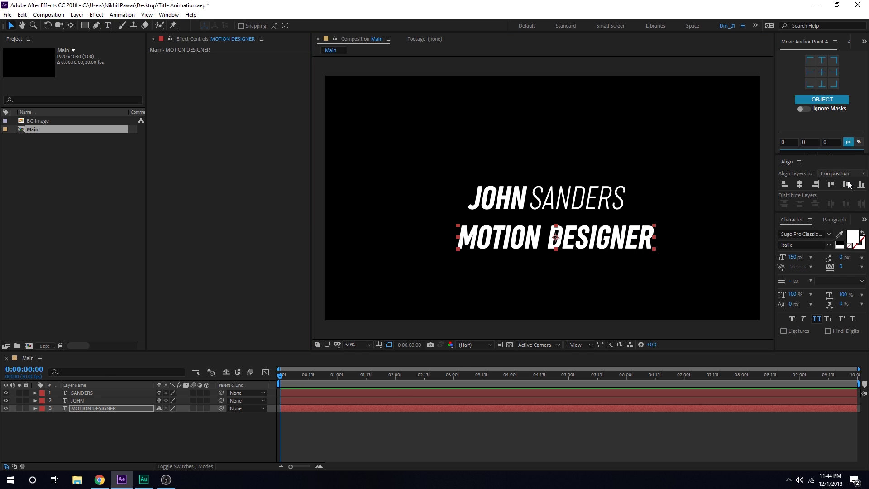
- Keep MOTION DESIGNER Italic and shrink its font size to 50 px
click(828, 245)
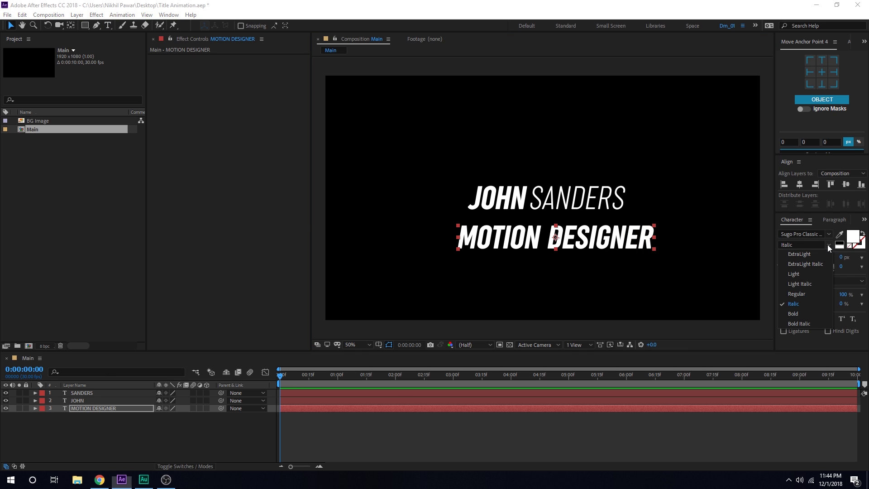
click(795, 305)
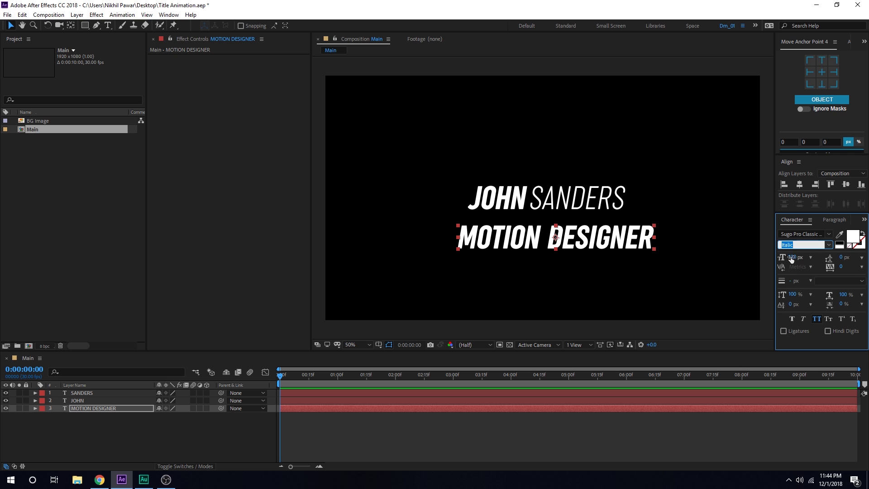
mouse_move(793, 257)
mouse_down()
mouse_move(758, 257)
mouse_move(787, 257)
mouse_up()
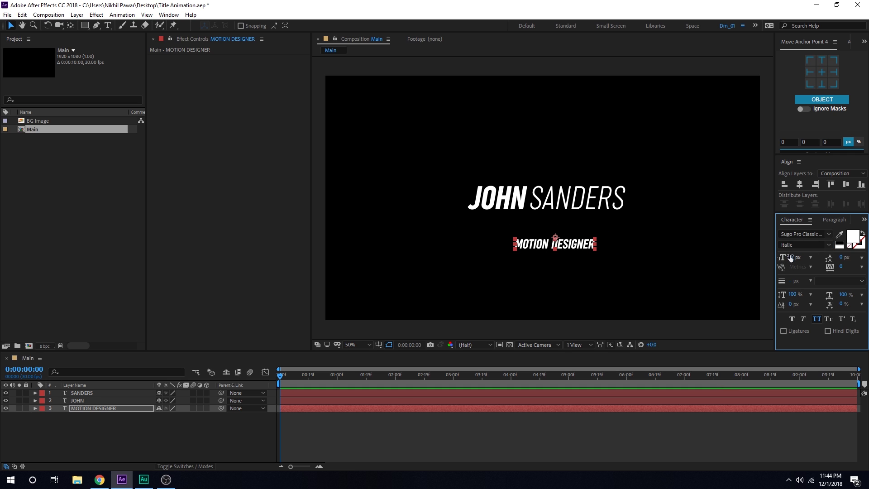
click(791, 257)
text(8)
key(Return)
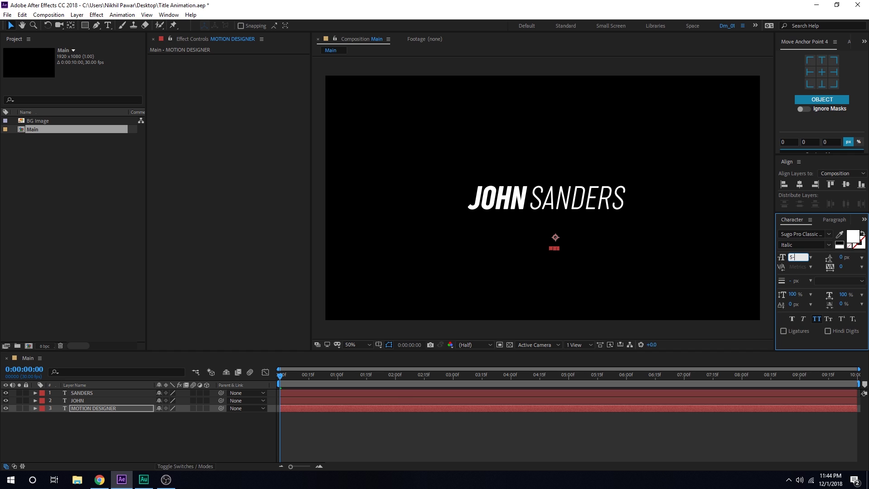
click(791, 257)
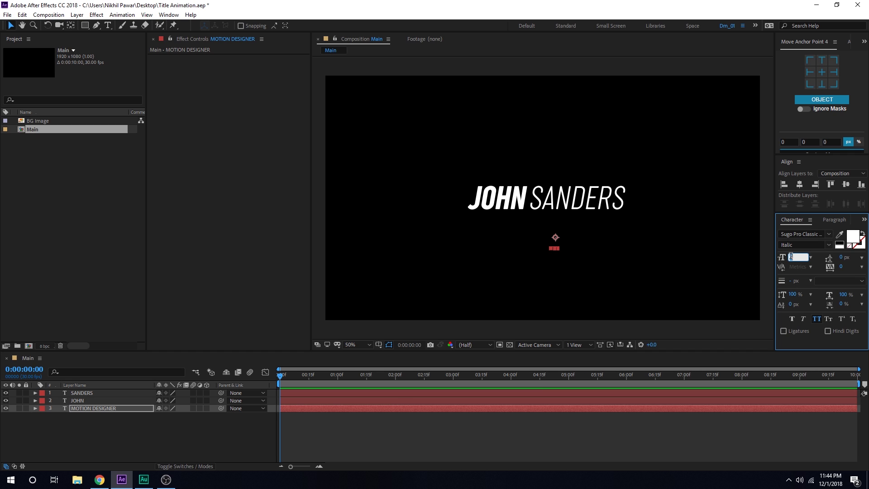
text(50)
key(Return)
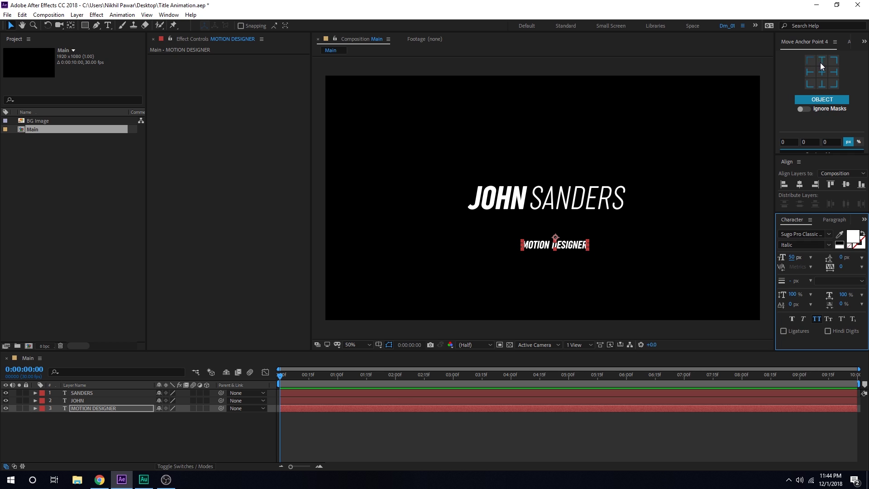
- Centre the subtitle's anchor point and place it under SANDERS at 60 px, right-aligned
click(822, 72)
drag(572, 241, 608, 217)
click(792, 257)
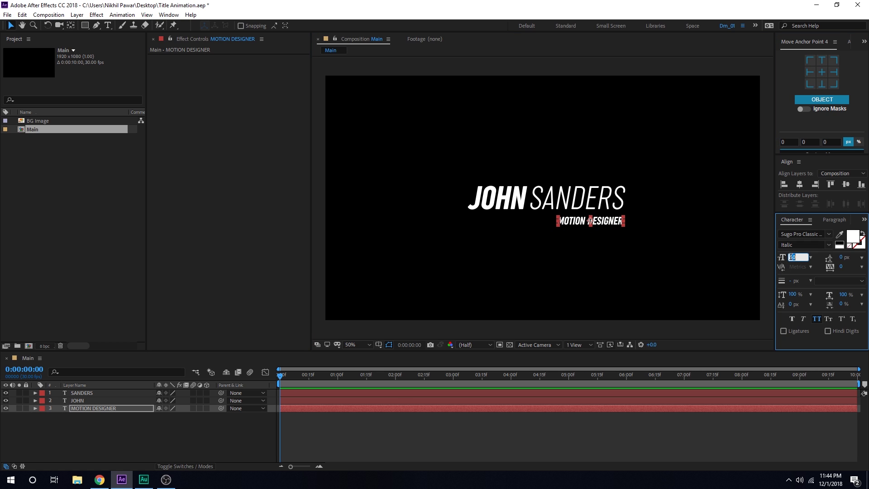
text(60)
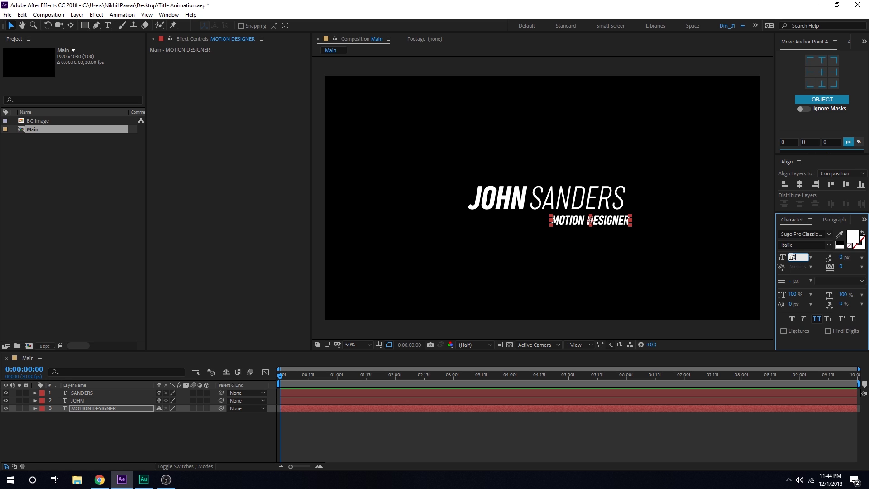
key(Return)
key(slash)
drag(669, 245, 655, 243)
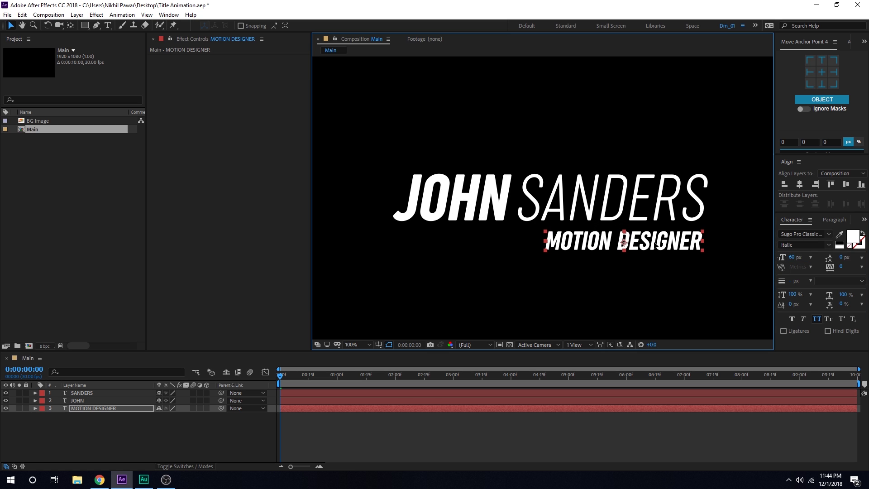
- Reorder the layers so SANDERS sits directly below JOHN
click(194, 436)
key(comma)
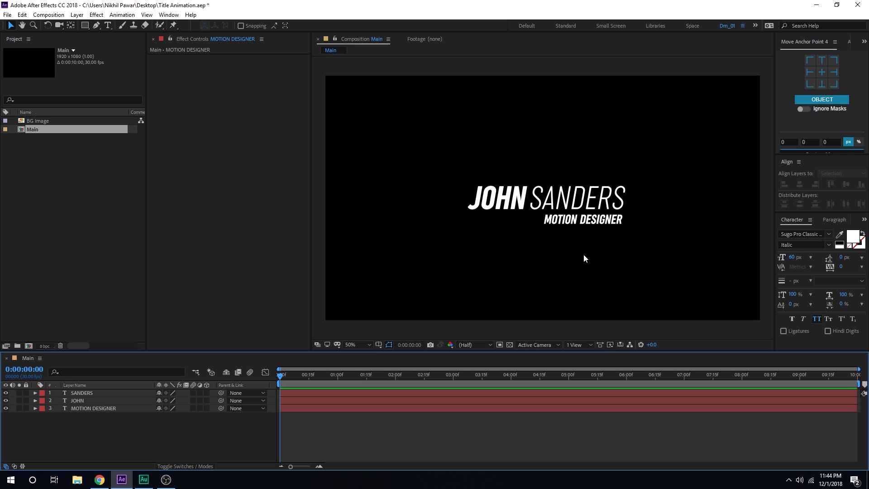
key(slash)
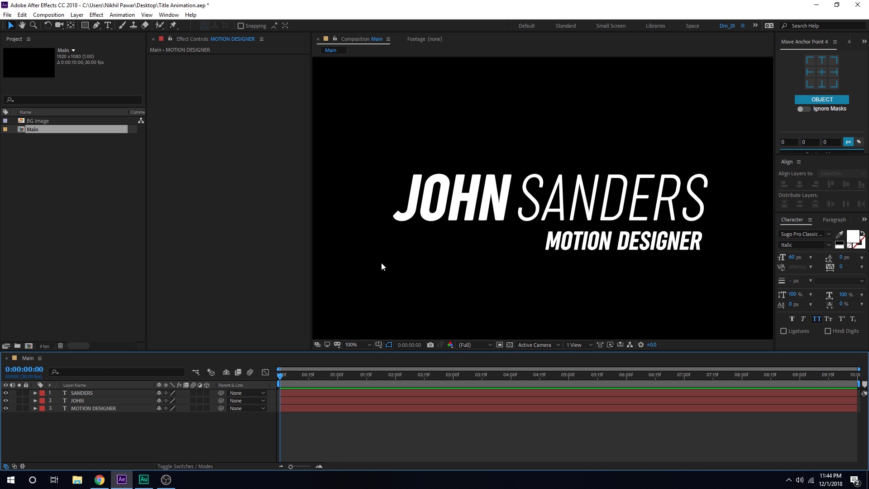
drag(77, 394, 75, 404)
- Give the SANDERS and MOTION DESIGNER layers yellow labels
click(84, 408)
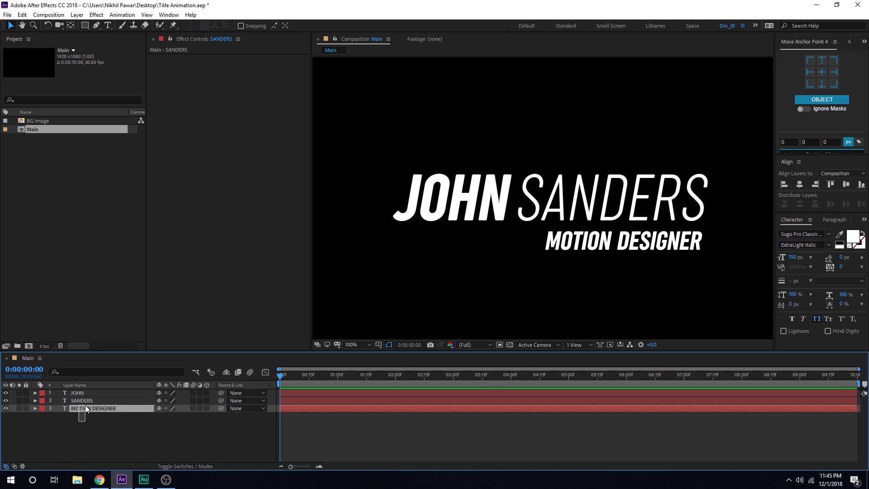
ctrl+click(52, 401)
click(42, 400)
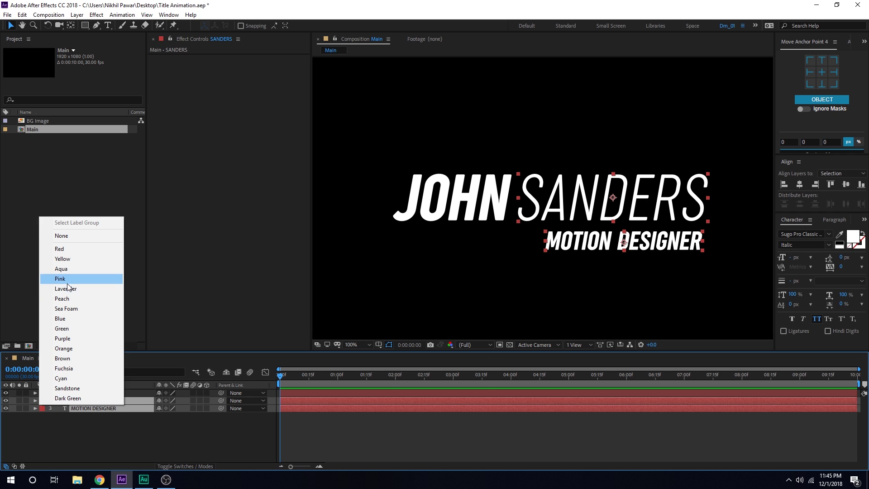
click(63, 260)
click(469, 414)
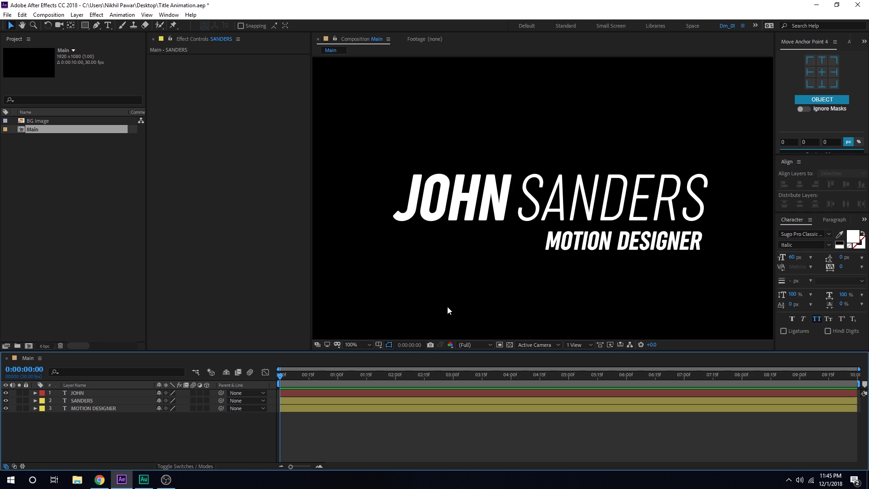
- With the JOHN layer selected, search the effects for 'ramp'
click(83, 393)
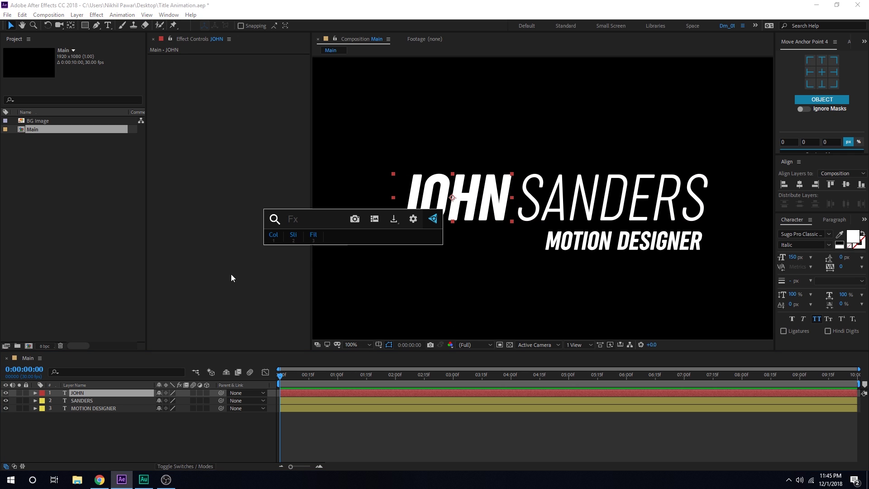
key(ctrl+space)
text(r)
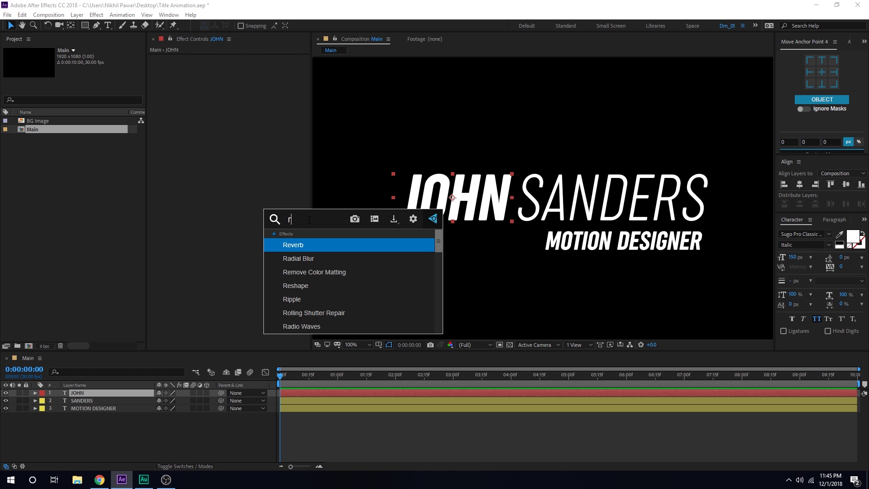
text(am)
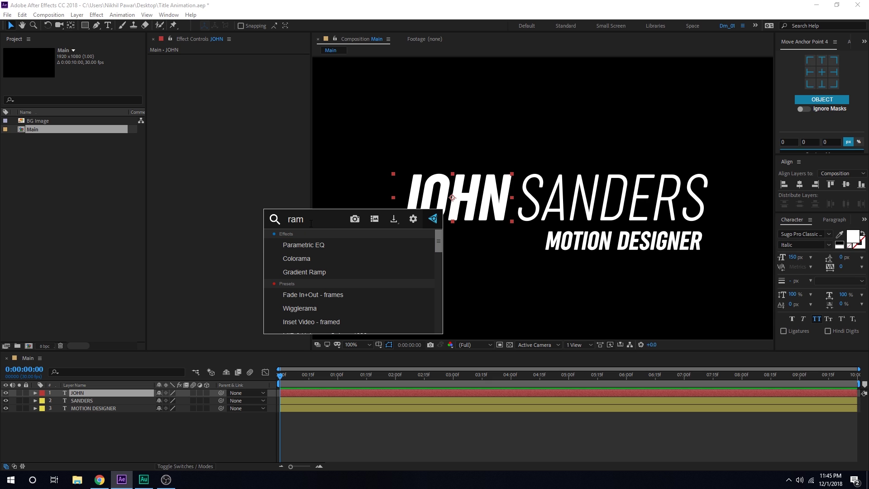
text(p)
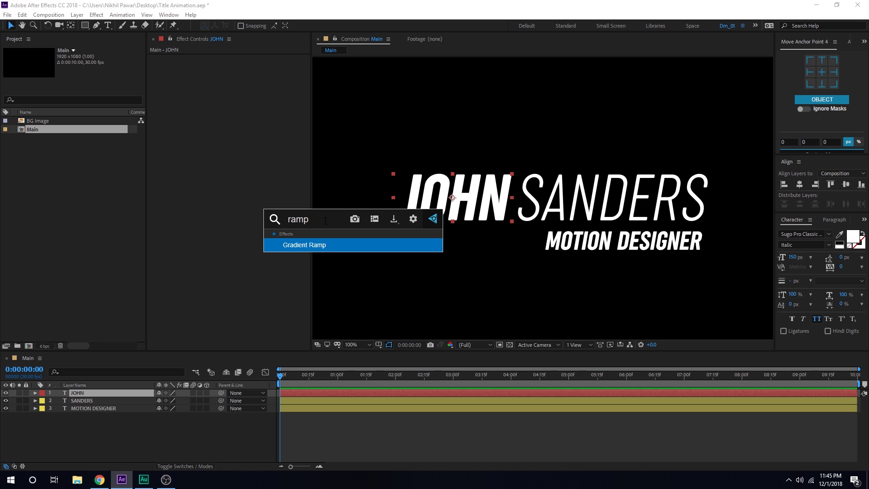
click(288, 244)
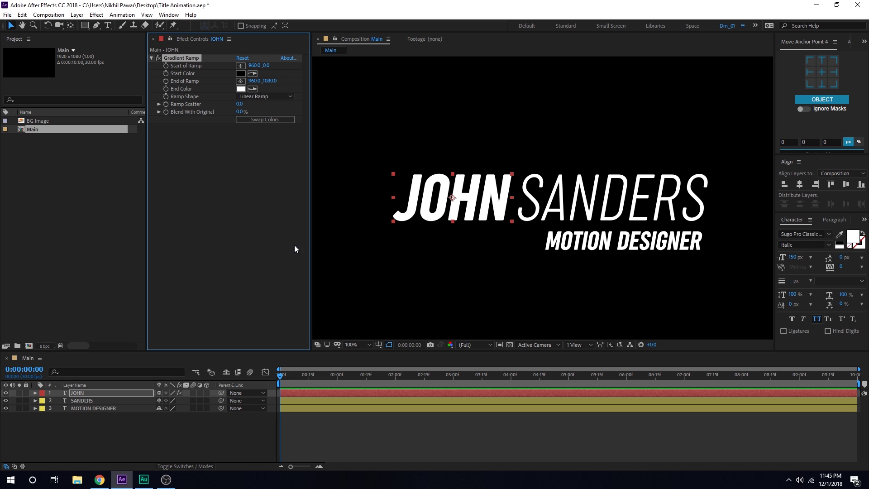
click(168, 15)
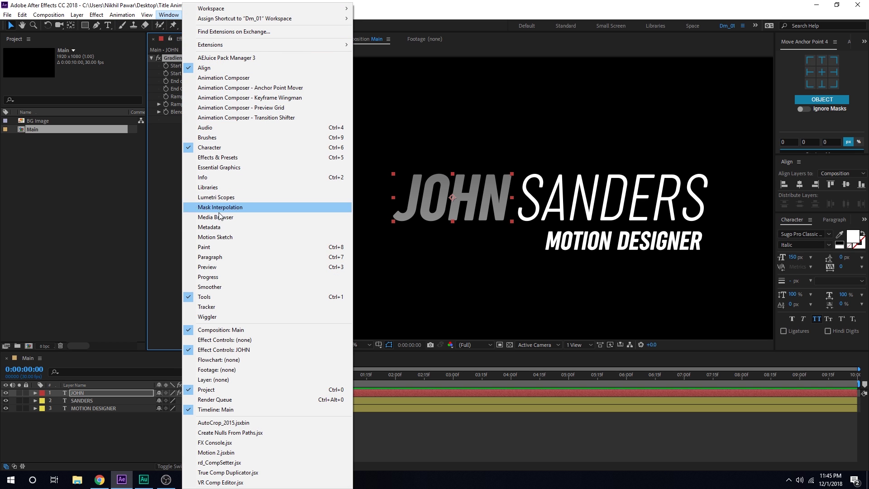
click(226, 158)
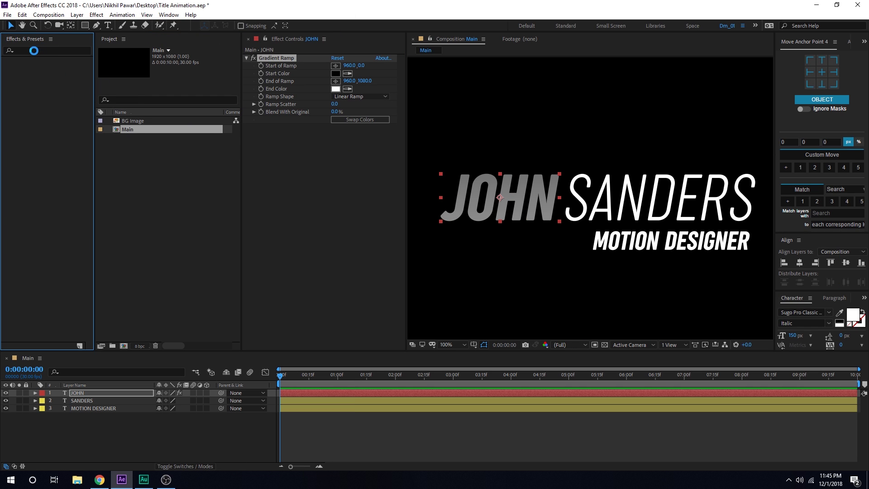
click(34, 50)
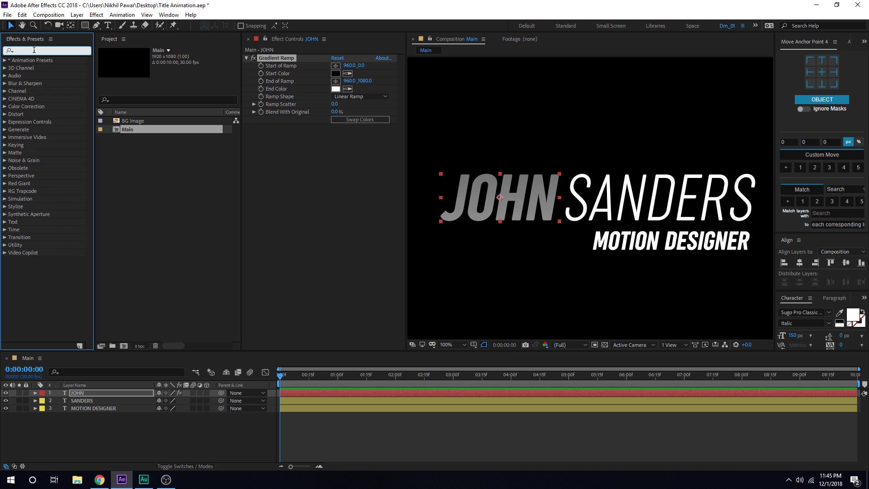
text(ramp)
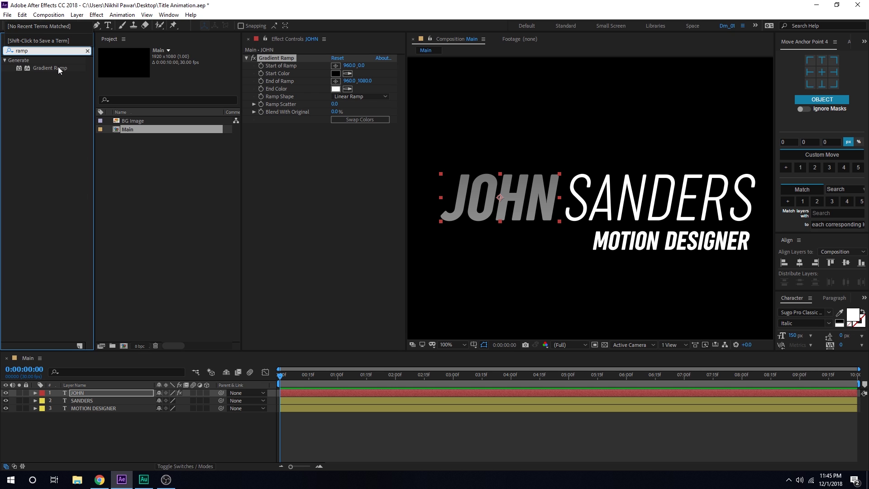
drag(53, 67, 102, 393)
key(ctrl+z)
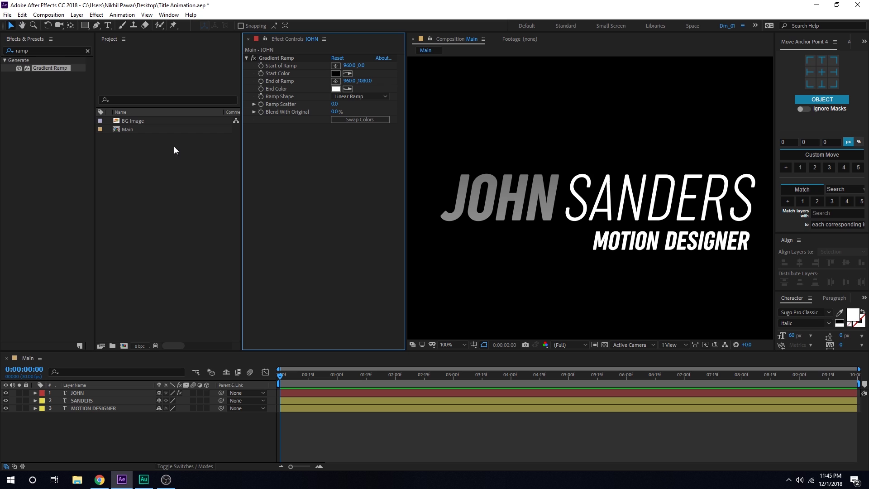
right_click(23, 39)
click(32, 43)
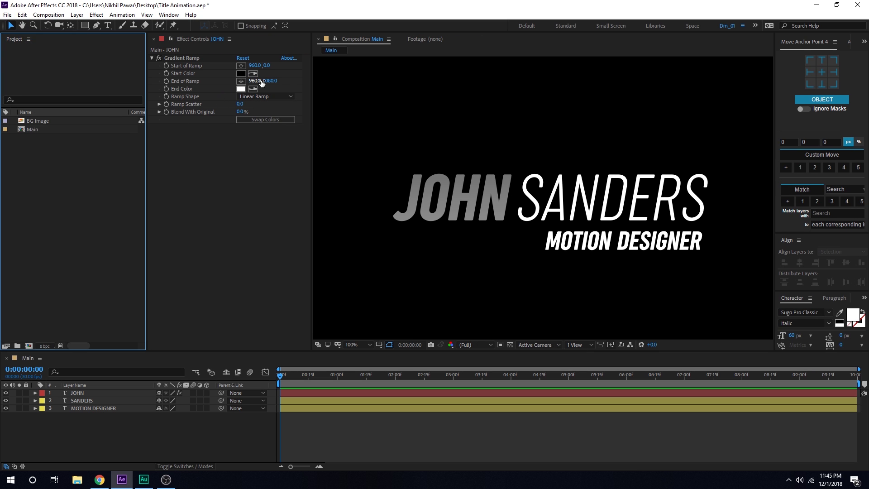
- Drag the Gradient Ramp start and end points so the ramp spans JOHN's letters
scroll(526, 163, down, 2)
click(174, 58)
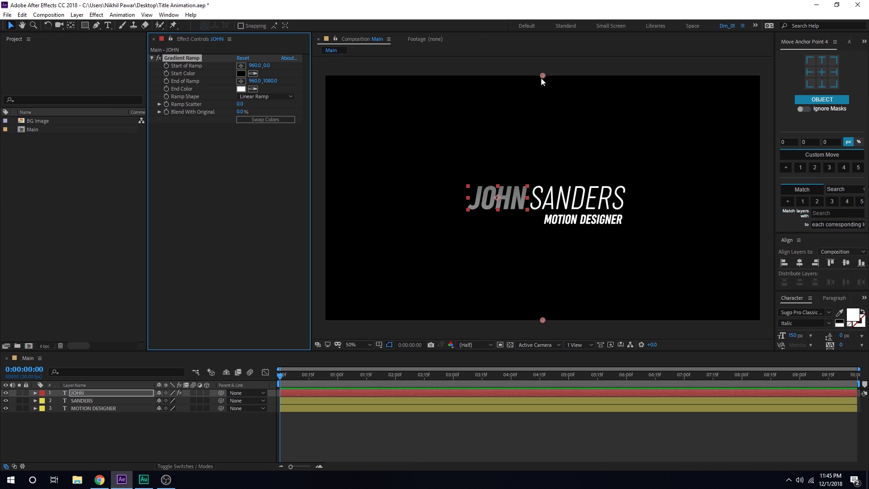
drag(543, 76, 505, 167)
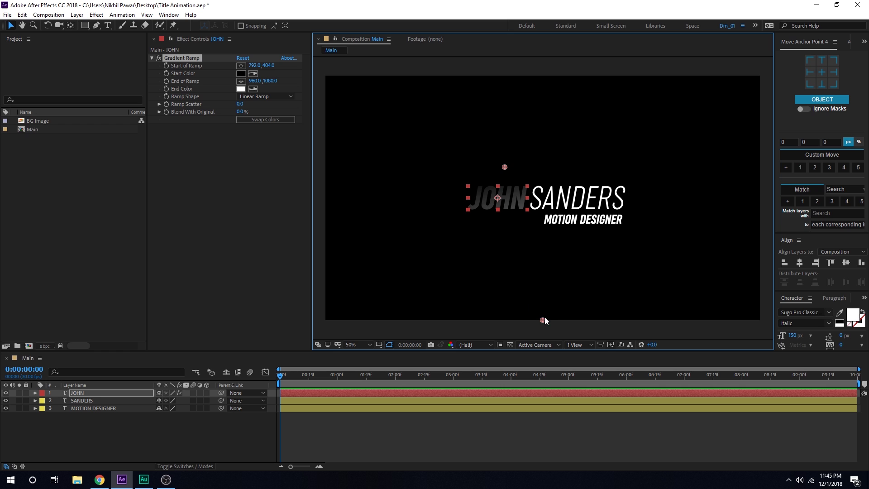
drag(543, 320, 500, 221)
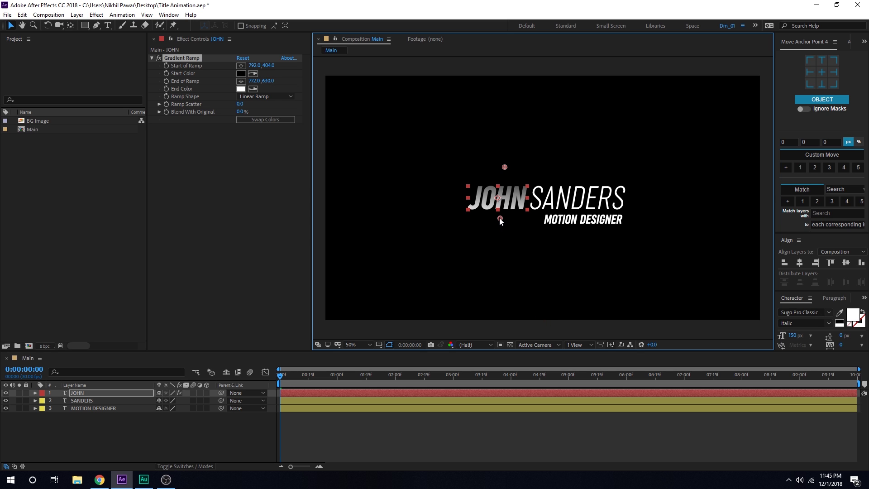
key(/)
- Set the ramp's start colour to bright green 00FF9C and its end colour to blue
click(241, 73)
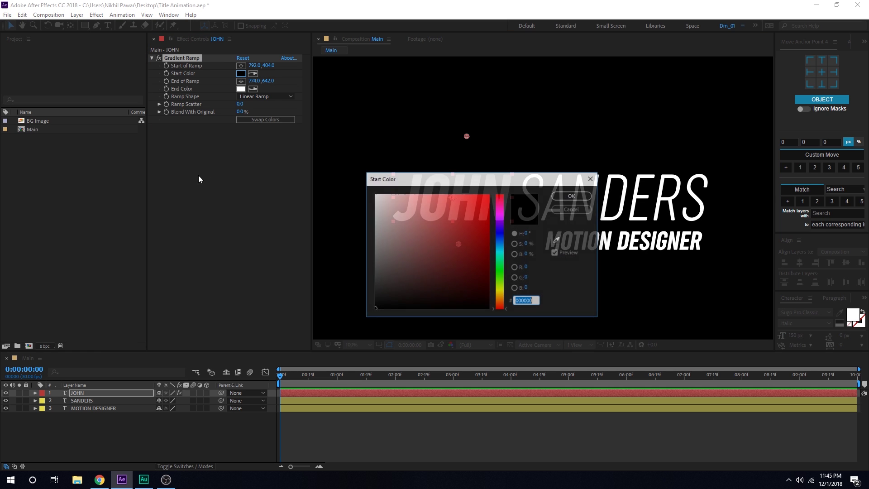
click(500, 259)
drag(484, 202, 538, 196)
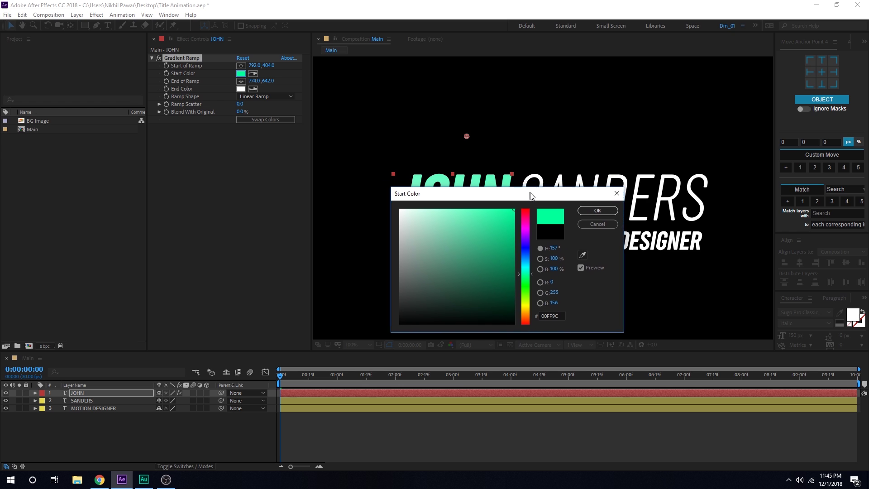
click(253, 88)
click(241, 74)
click(242, 89)
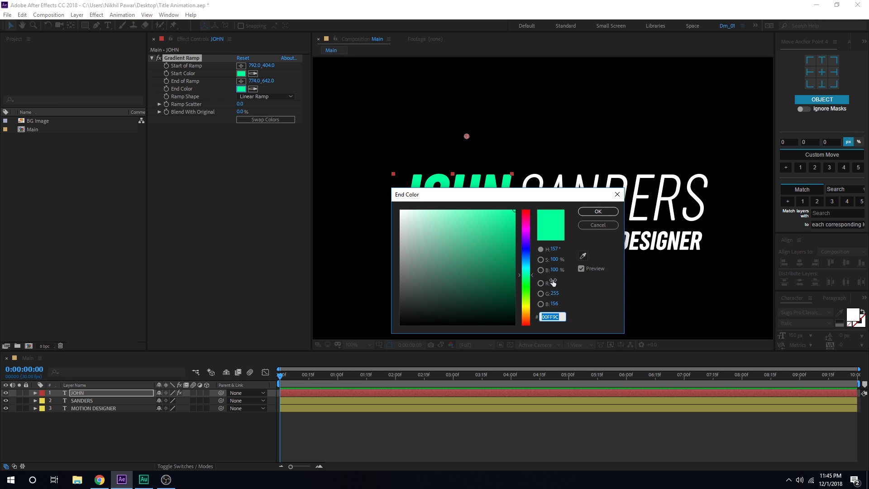
click(527, 255)
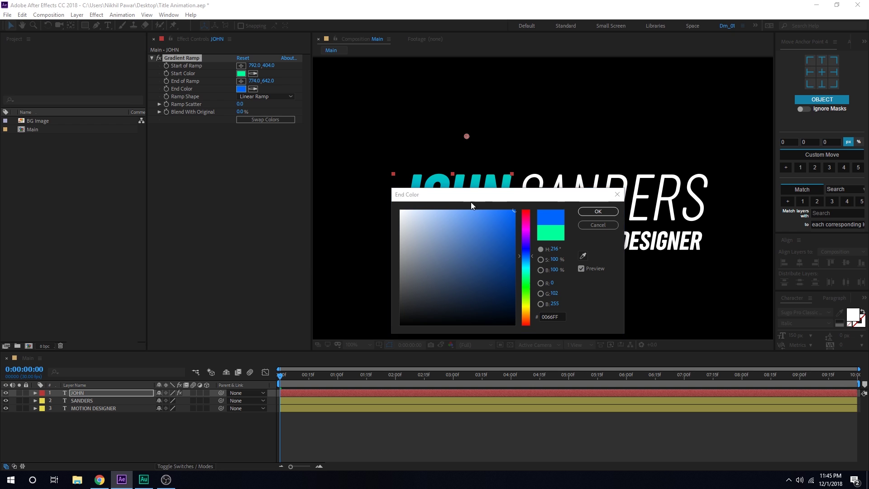
drag(470, 199, 228, 170)
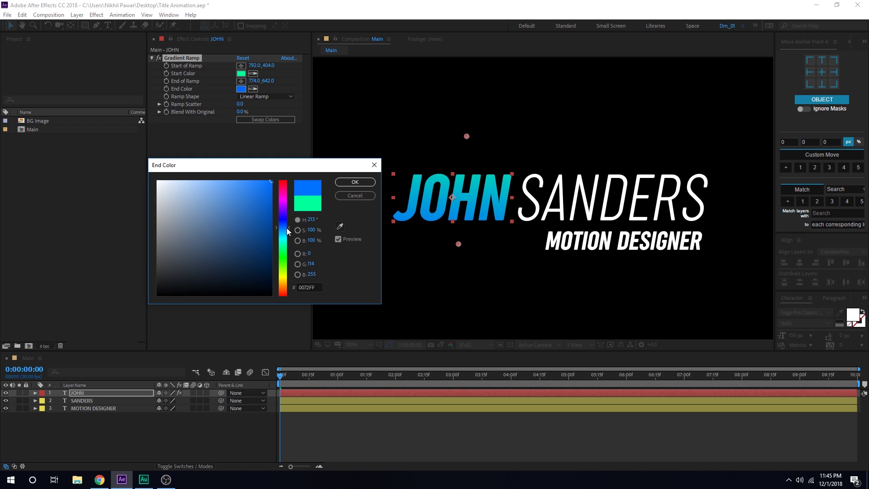
drag(287, 227, 282, 228)
click(355, 182)
- Fine-tune the ramp points to 793,388 and 764,691, then select the Gradient Ramp effect
drag(459, 244, 454, 230)
mouse_move(465, 133)
mouse_down()
mouse_move(469, 110)
mouse_move(467, 130)
mouse_up()
click(196, 448)
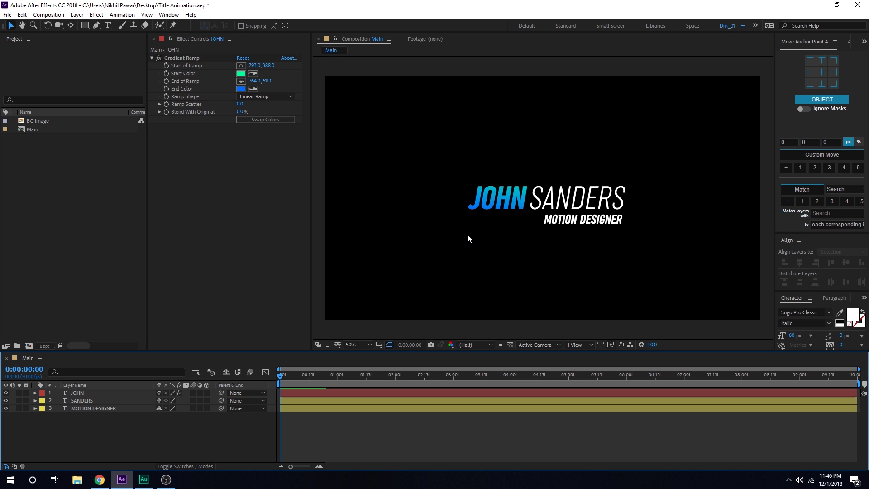
click(181, 58)
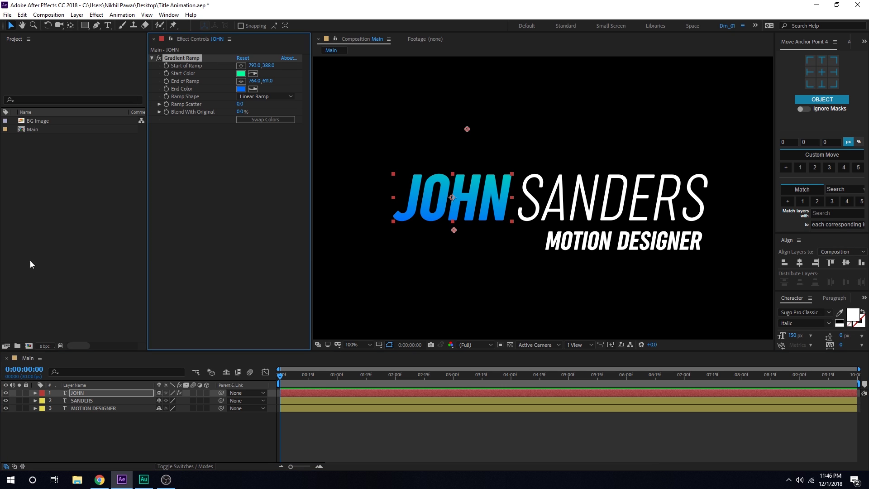
- Paste the Gradient Ramp onto MOTION DESIGNER and move its points to 1145,564 and 1141,683
click(122, 408)
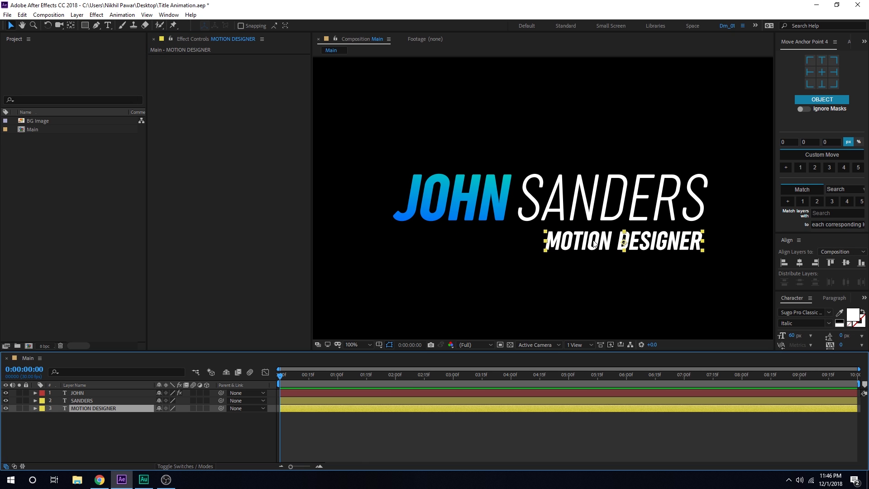
key(ctrl+v)
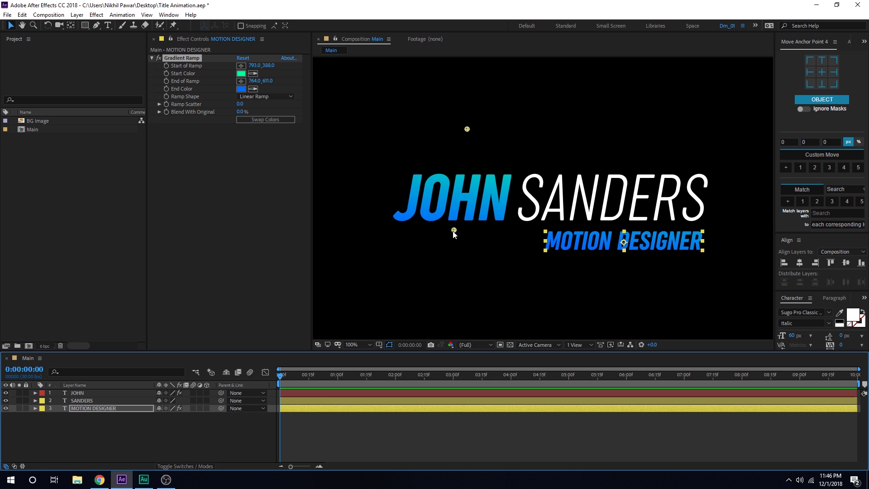
drag(454, 230, 626, 267)
drag(467, 129, 628, 210)
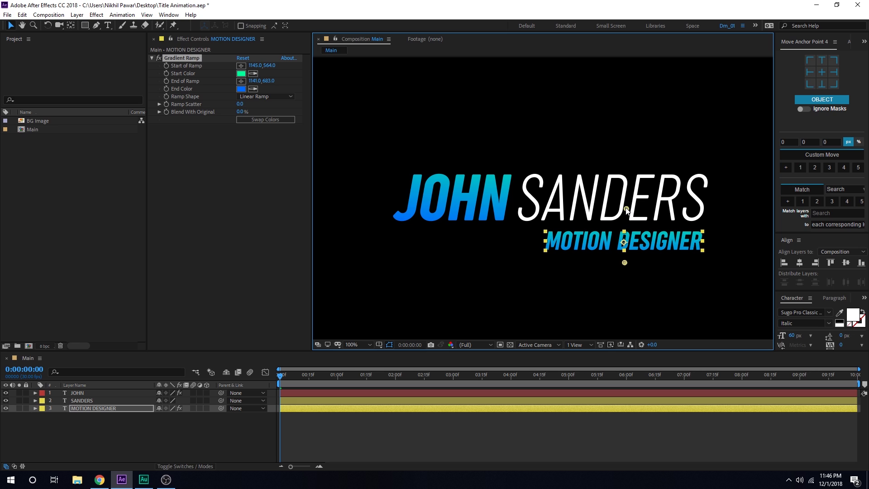
- Compare MOTION DESIGNER's gradient settings against JOHN's Gradient Ramp
click(179, 431)
scroll(572, 273, down, 2)
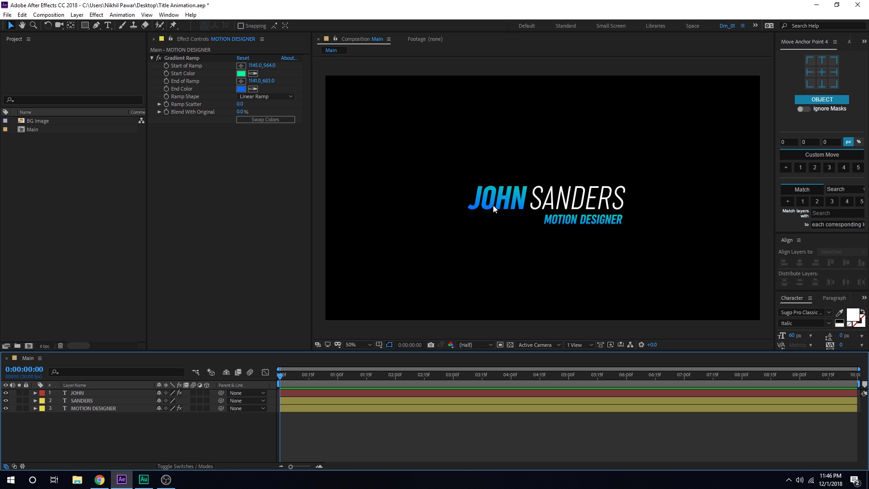
scroll(493, 205, up, 2)
click(470, 194)
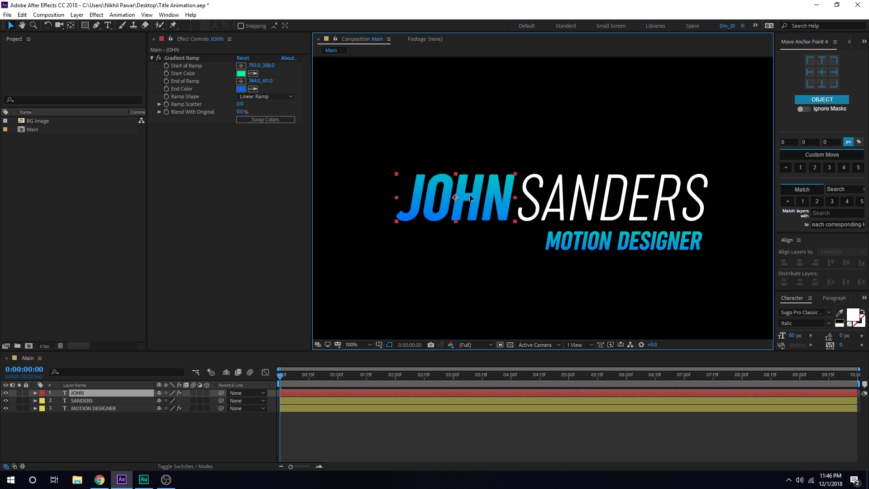
scroll(423, 207, down, 2)
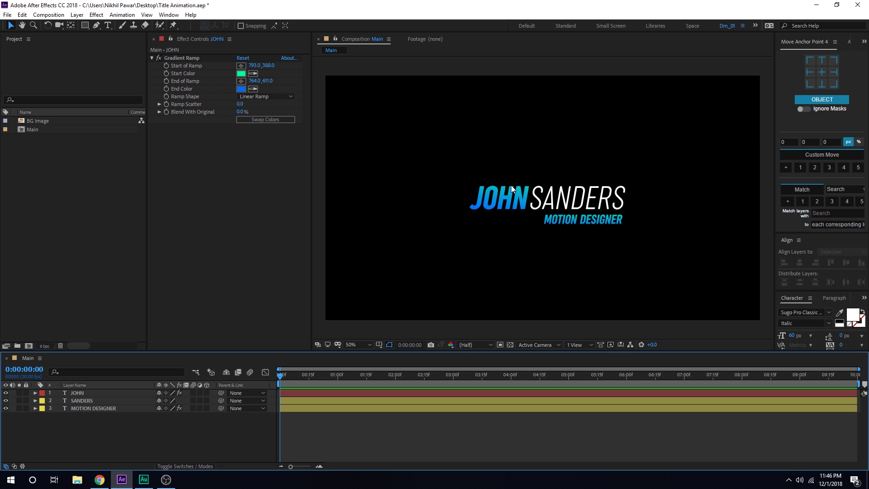
scroll(490, 149, up, 2)
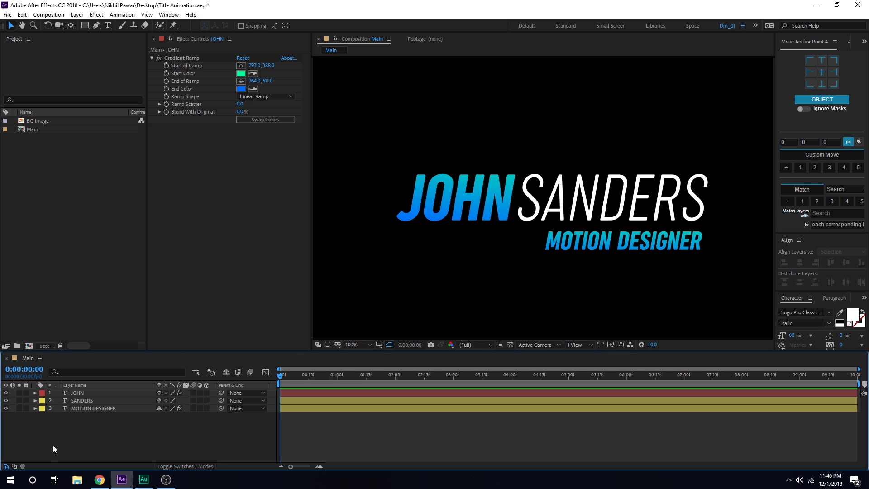
- Add a Null Object layer and place it just below JOHN
right_click(81, 439)
mouse_move(122, 345)
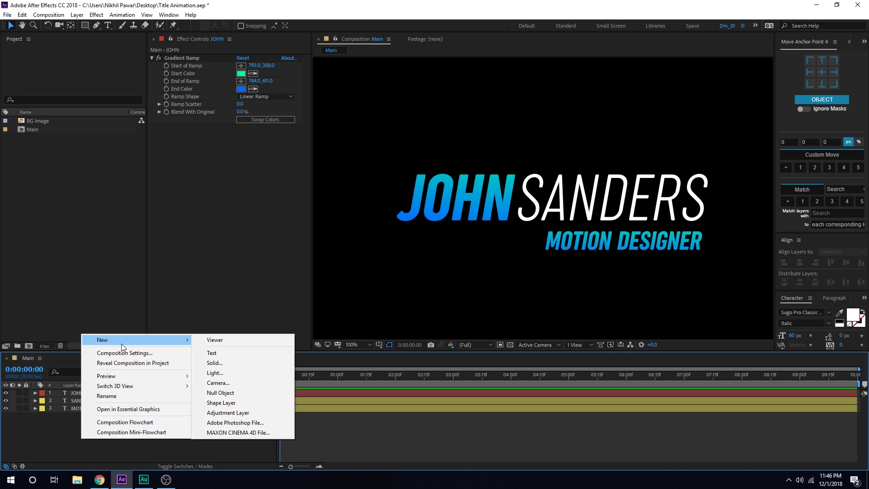
click(238, 393)
drag(94, 395, 90, 402)
- Parent SANDERS and MOTION DESIGNER to Null 1 and check they move together
drag(76, 431, 80, 411)
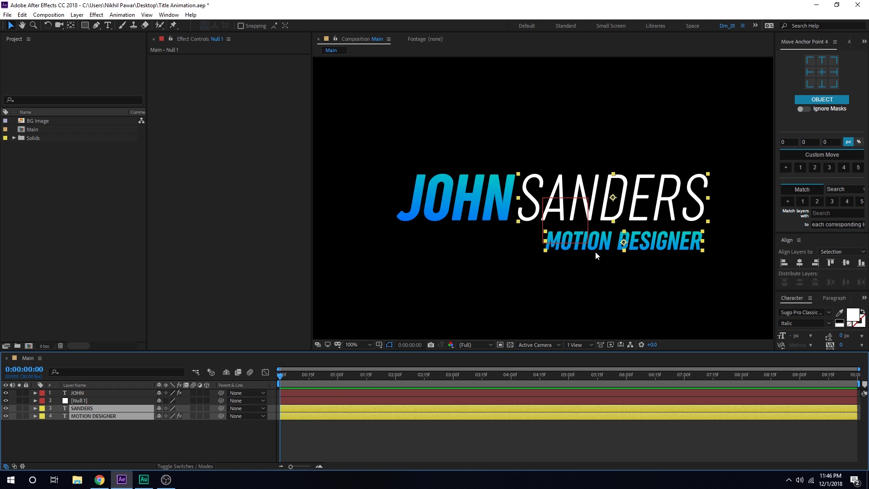
drag(219, 406, 82, 401)
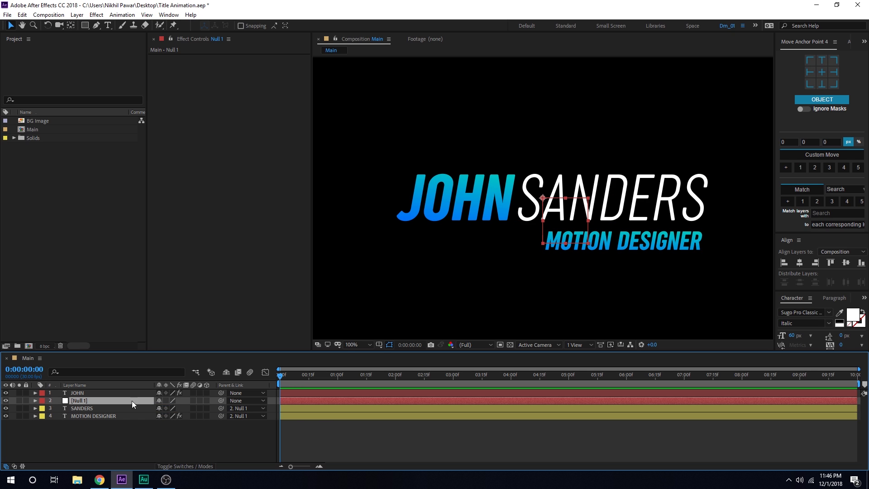
mouse_move(545, 204)
mouse_down()
mouse_move(501, 224)
mouse_move(591, 204)
mouse_move(581, 182)
mouse_move(545, 204)
mouse_up()
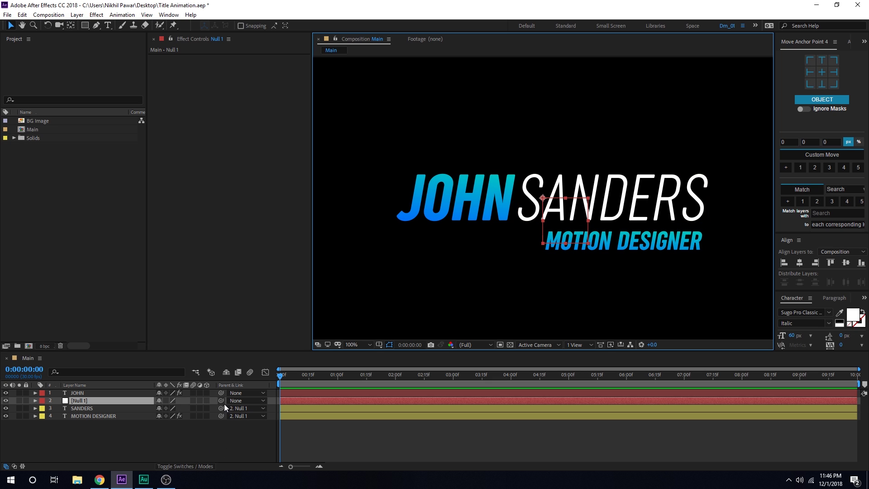
- Turn off Null 1's visibility so it is hidden in the composition
right_click(274, 384)
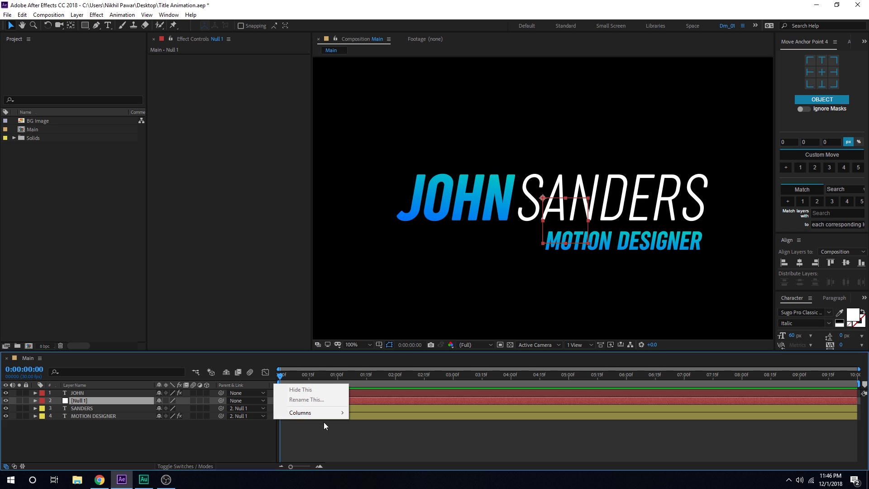
mouse_move(317, 413)
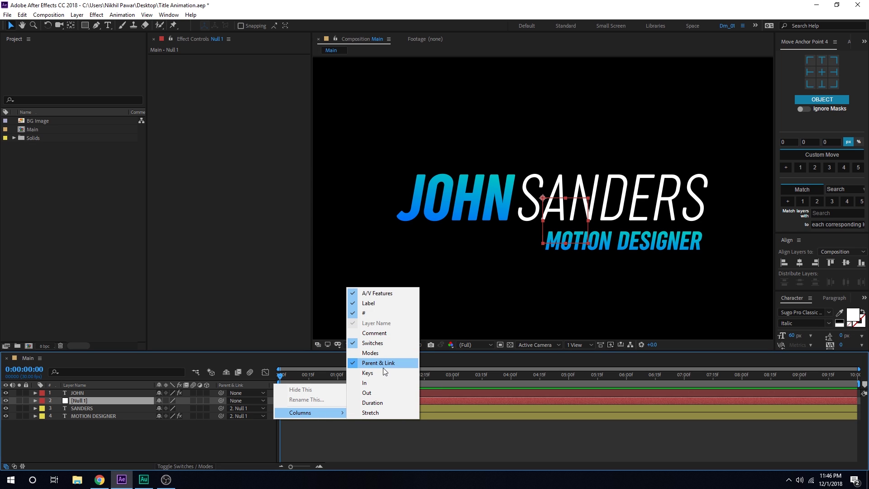
click(80, 445)
click(80, 444)
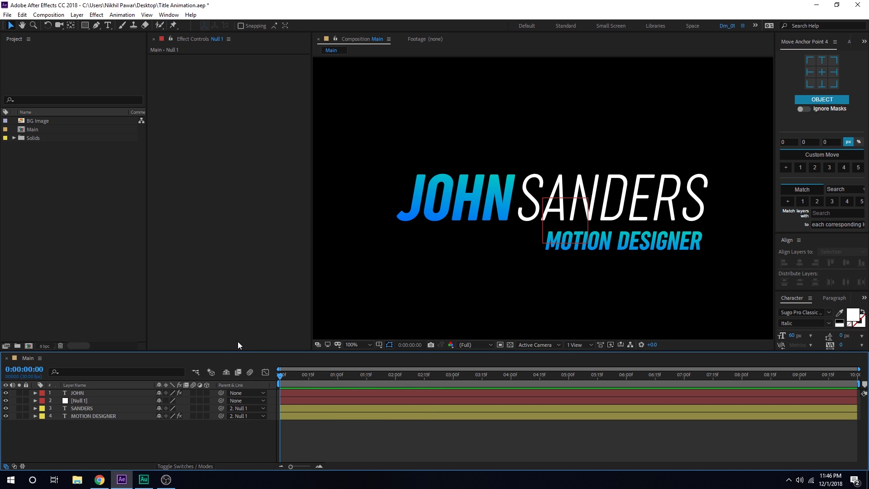
click(6, 401)
- At 2:00, set the Pen tool's new shapes to a 0 px stroke and a pure white fill
drag(382, 378, 395, 380)
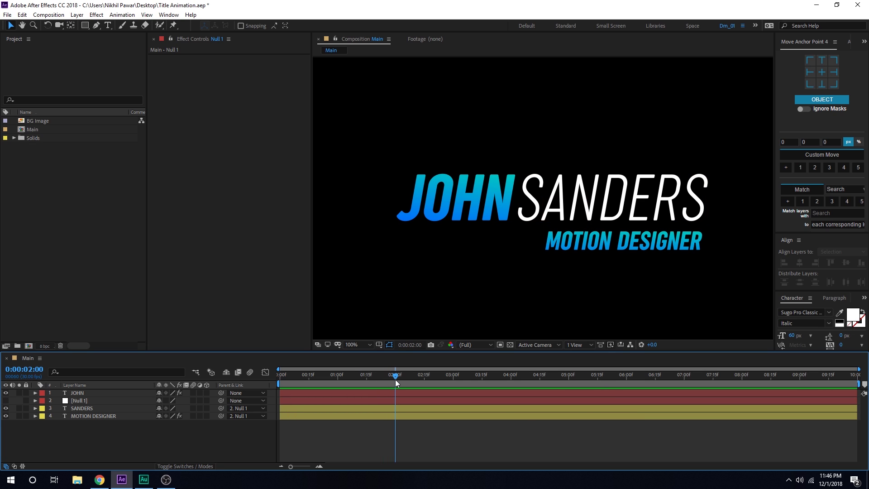
click(96, 26)
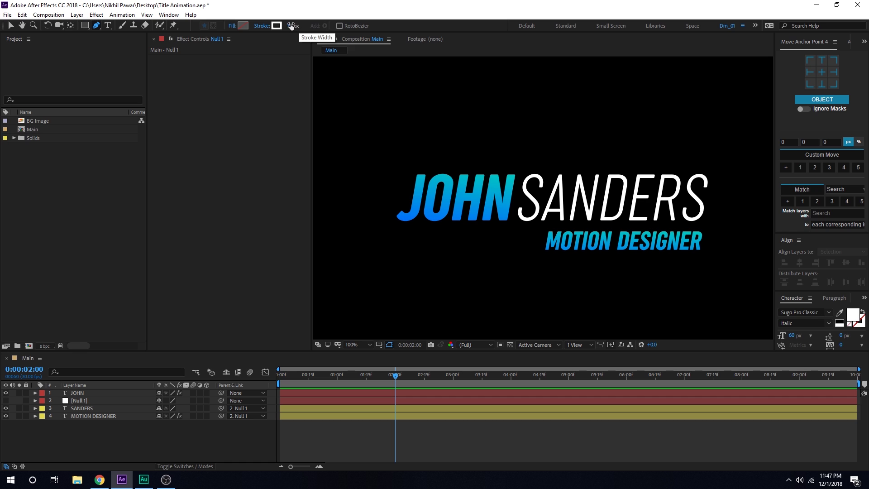
drag(290, 26, 206, 25)
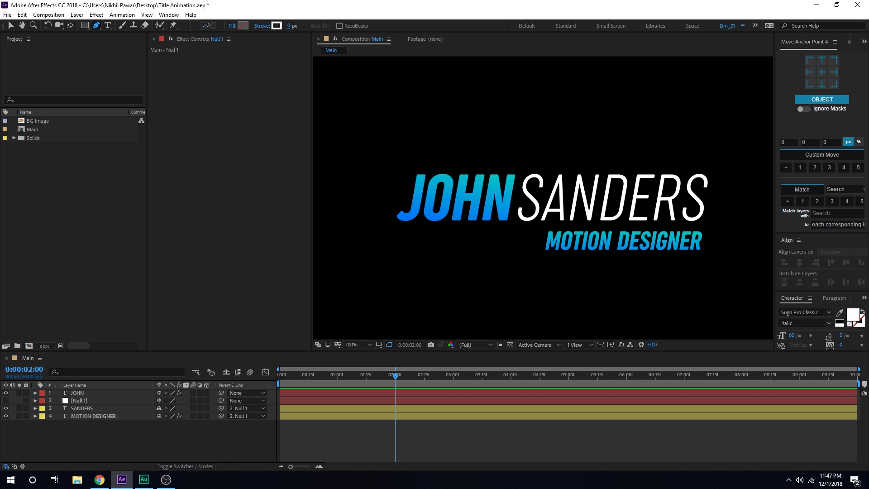
click(241, 25)
drag(174, 196, 87, 142)
click(355, 181)
- At 200% zoom, draw a closed, slanted four-corner shape starting in the gap after JOHN
key(period)
drag(437, 181, 564, 165)
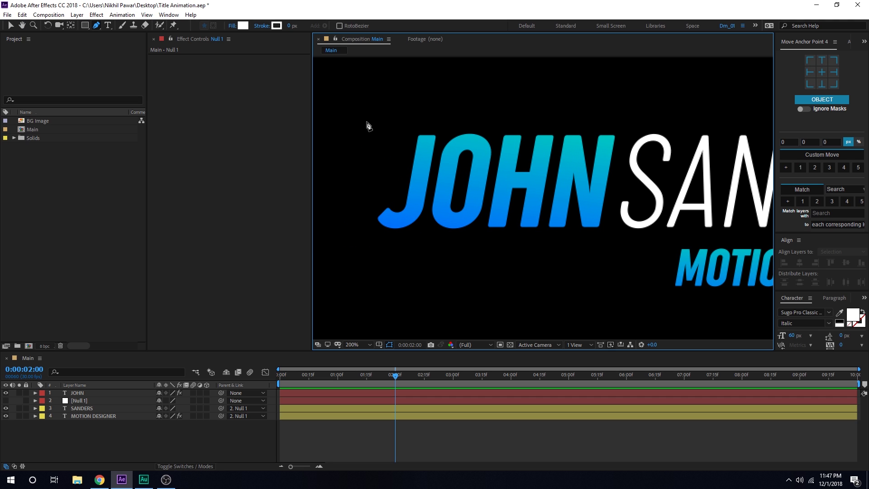
drag(598, 131, 506, 136)
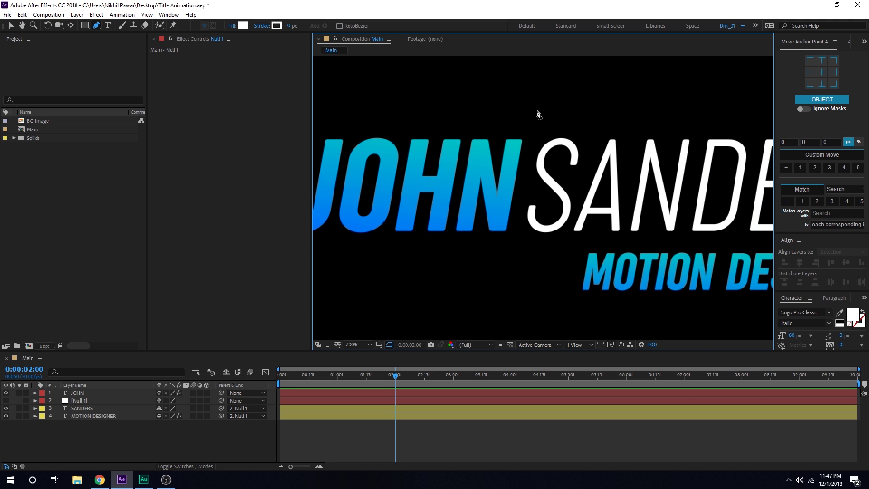
click(535, 104)
click(487, 306)
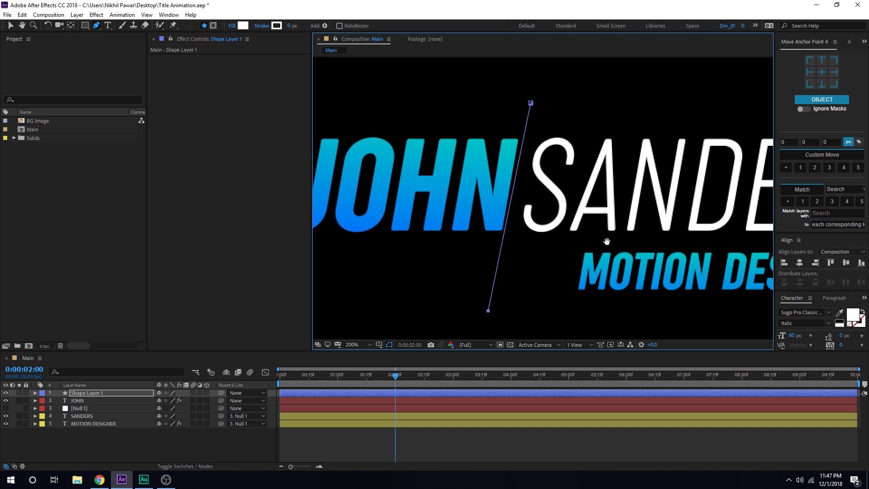
scroll(787, 267, right, 8)
scroll(787, 267, down, 2)
click(754, 290)
scroll(714, 140, down, 2)
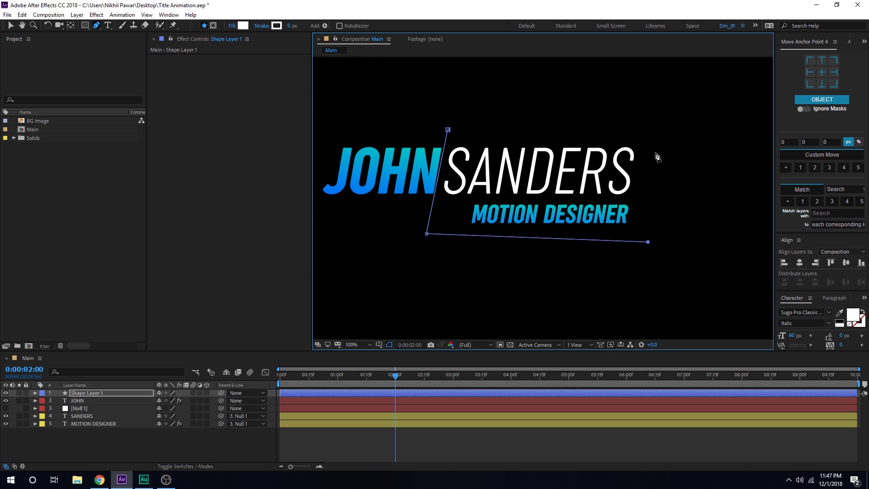
click(635, 141)
click(423, 151)
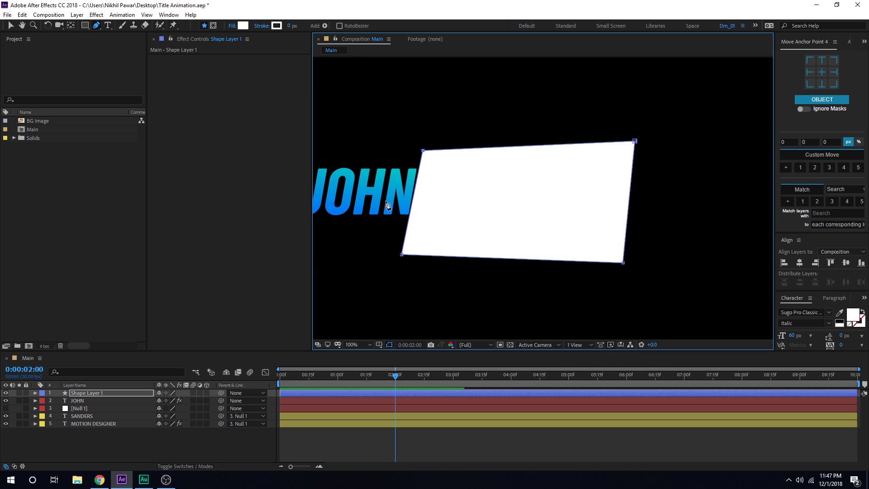
scroll(389, 206, up, 2)
drag(385, 214, 613, 152)
- Nudge the top-left corner slightly left and the bottom-left corner slightly right, then zoom back to 100%
key(g)
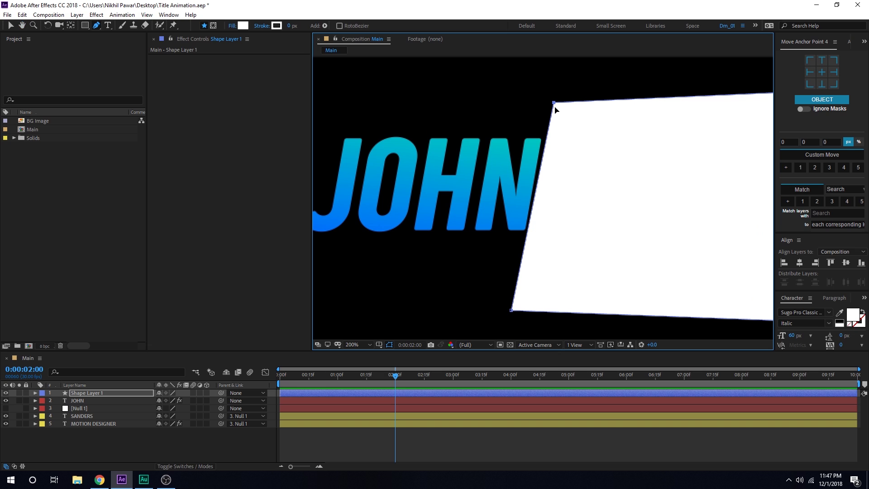
drag(554, 103, 549, 103)
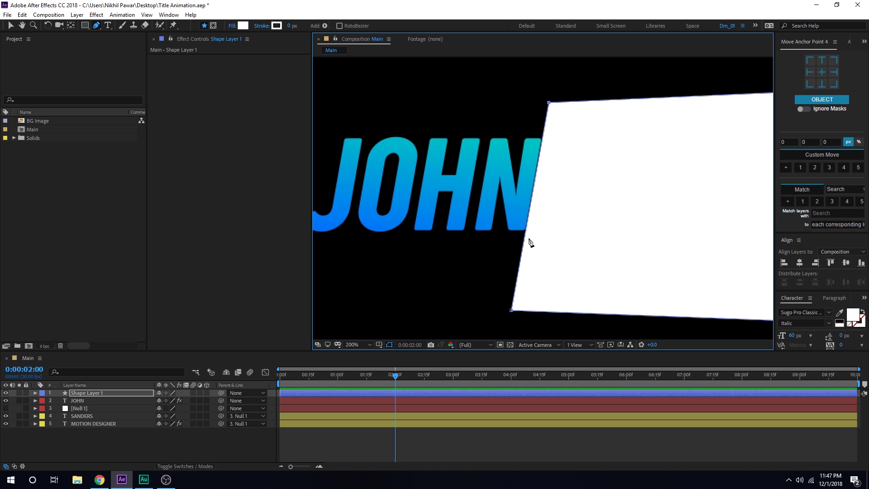
drag(510, 313, 513, 312)
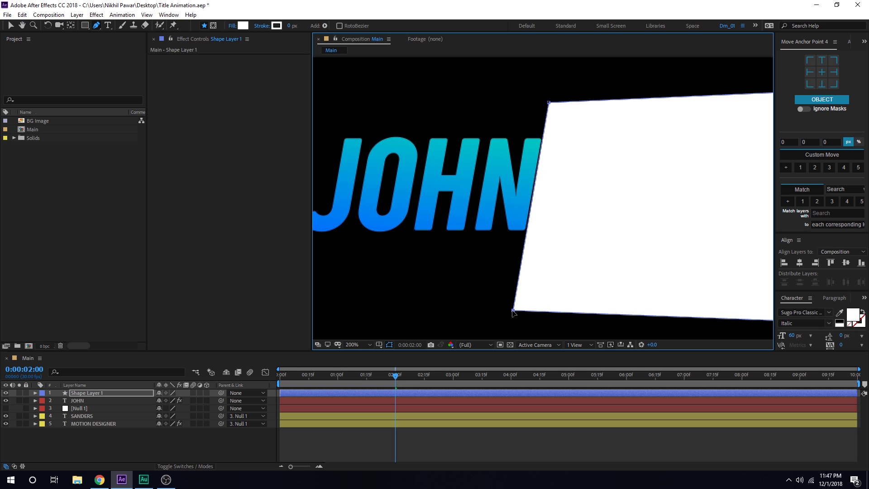
click(425, 442)
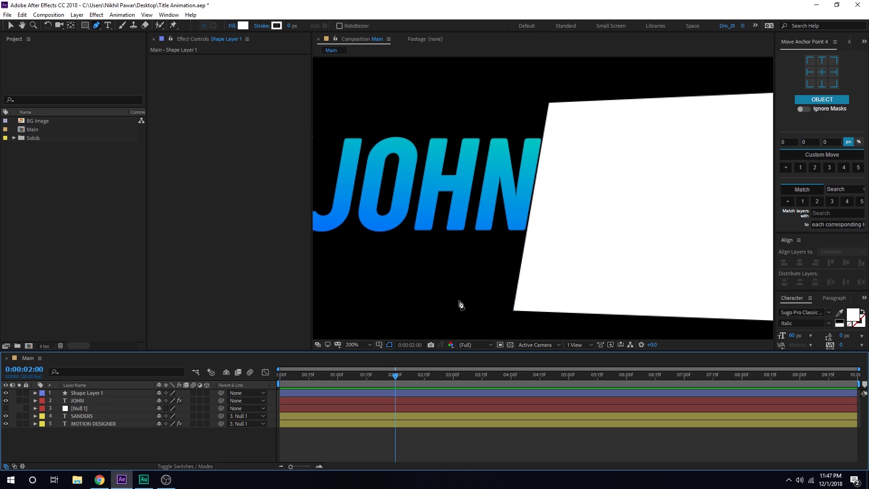
key(comma)
- Rename Shape Layer 1 to M, place it above SANDERS, and set SANDERS to Alpha Matte "M"
click(90, 392)
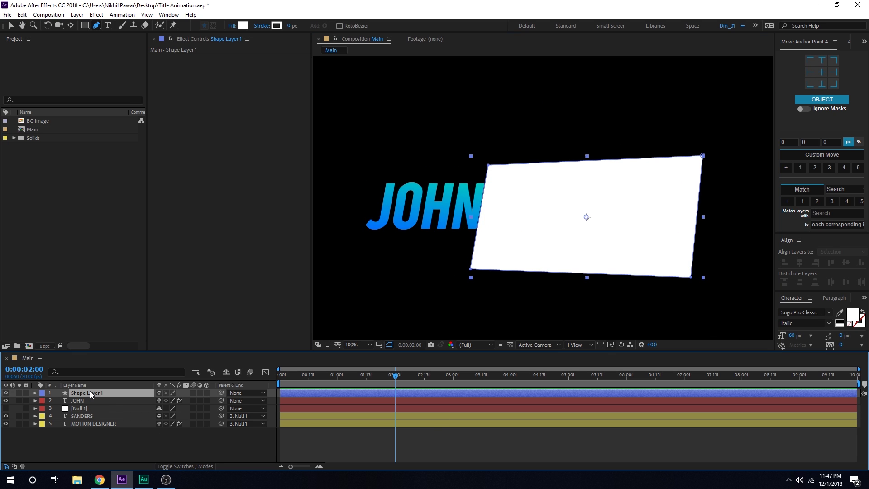
key(Return)
text(M)
key(Return)
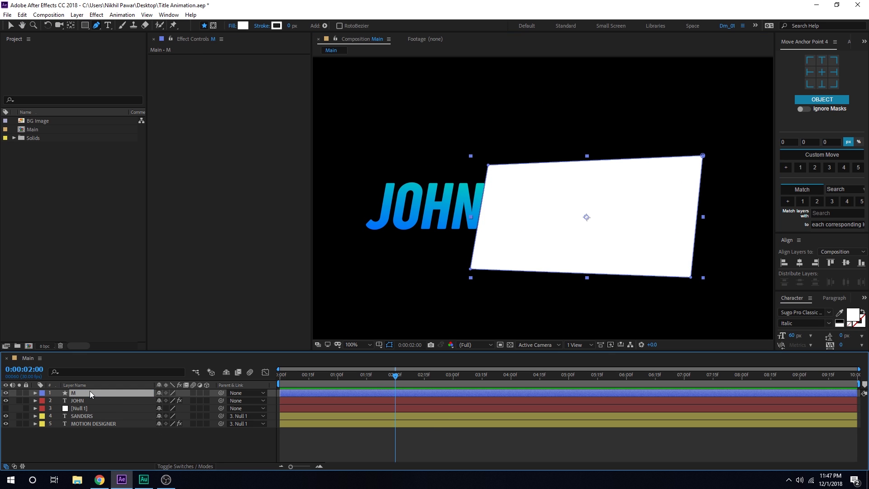
drag(90, 391, 88, 412)
click(79, 416)
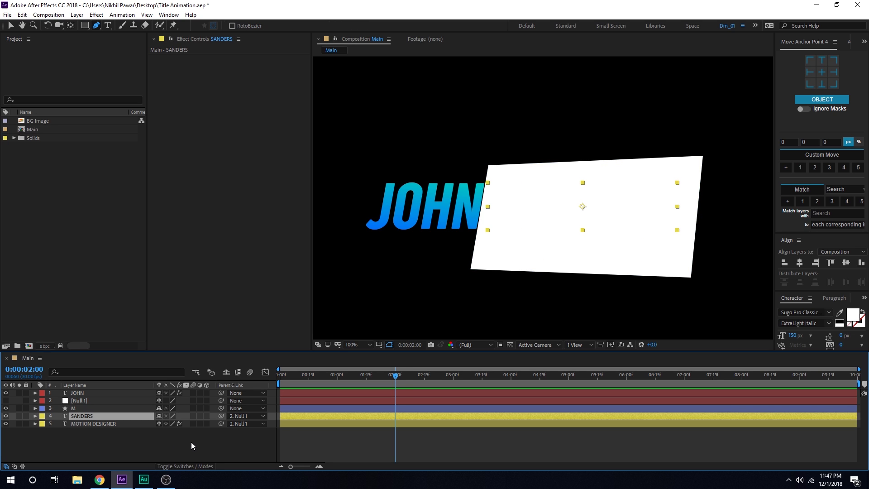
key(F4)
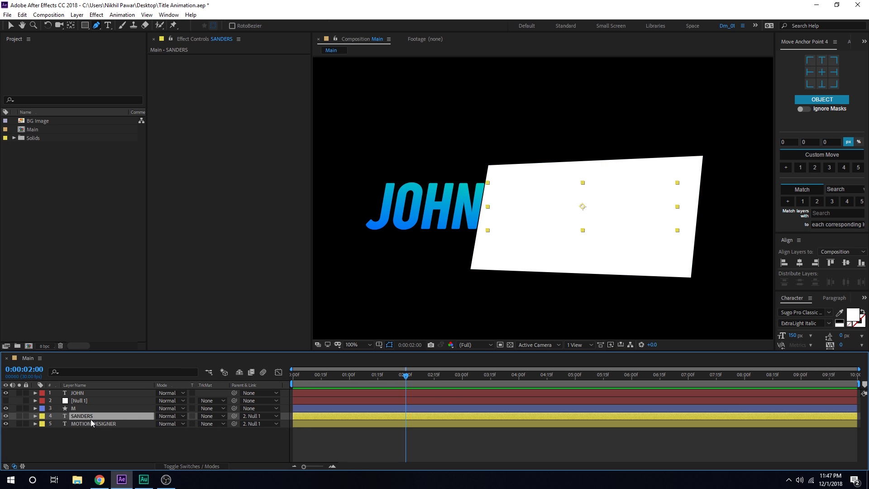
click(209, 416)
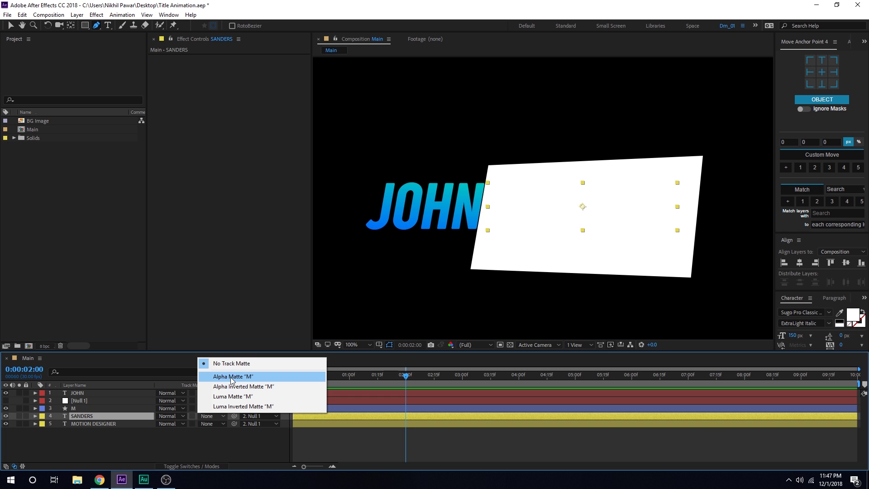
click(232, 377)
- Duplicate M as M 2 above MOTION DESIGNER and set MOTION DESIGNER to Alpha Matte "M 2"
click(79, 408)
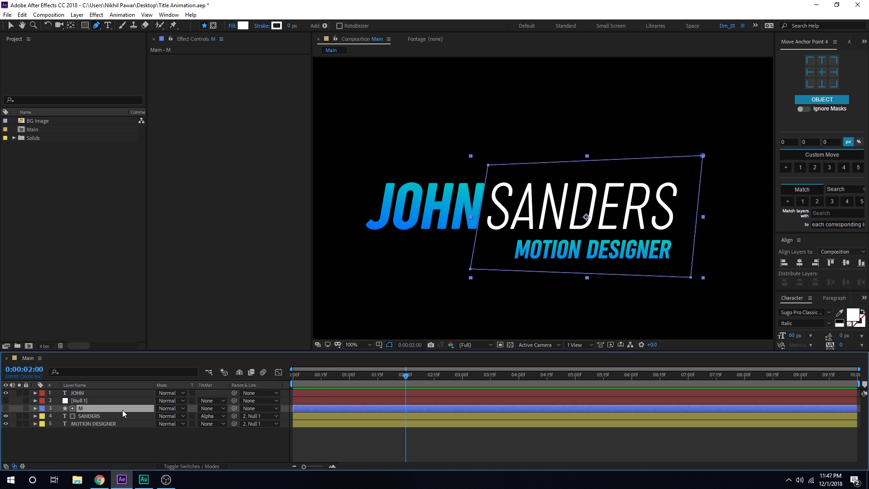
key(ctrl+d)
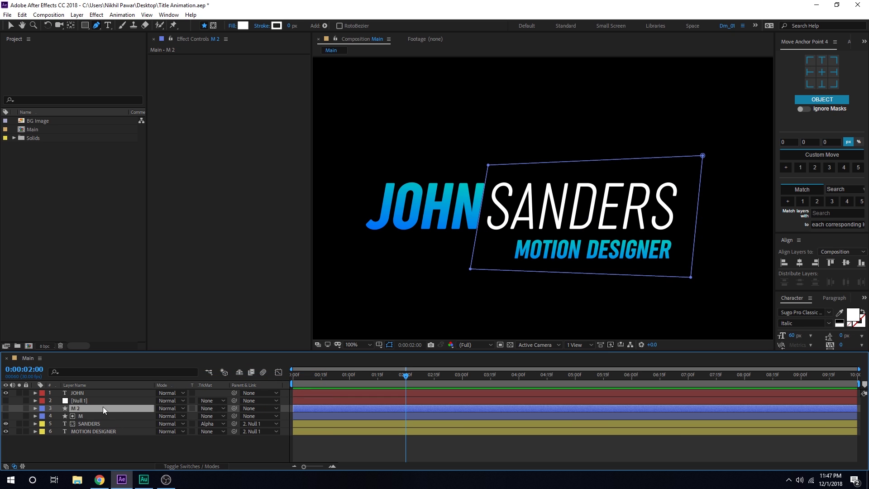
drag(83, 408, 85, 427)
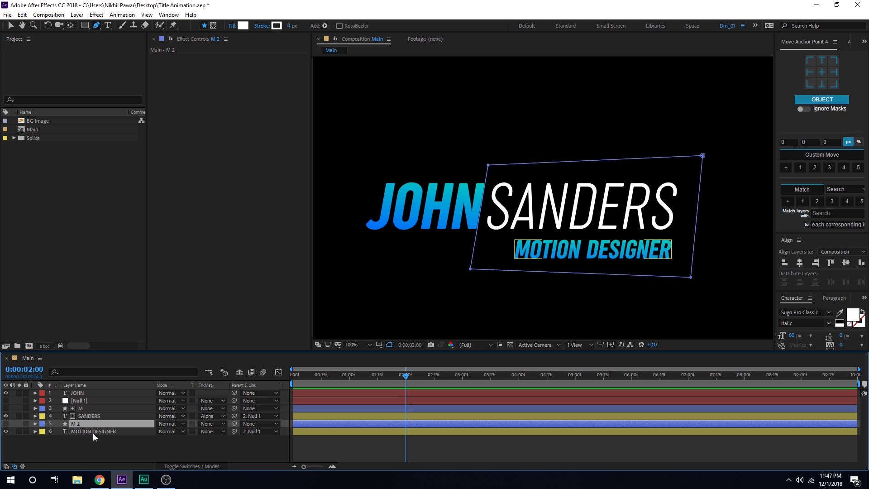
click(92, 432)
click(215, 432)
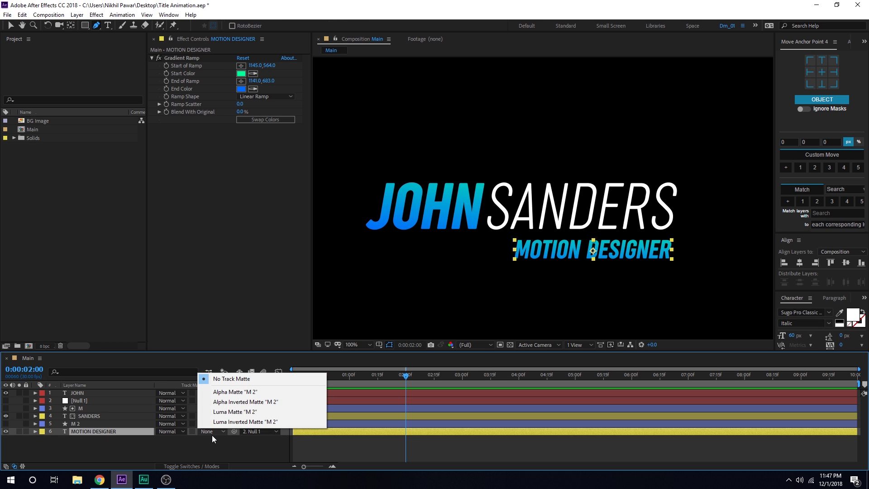
click(224, 396)
click(79, 401)
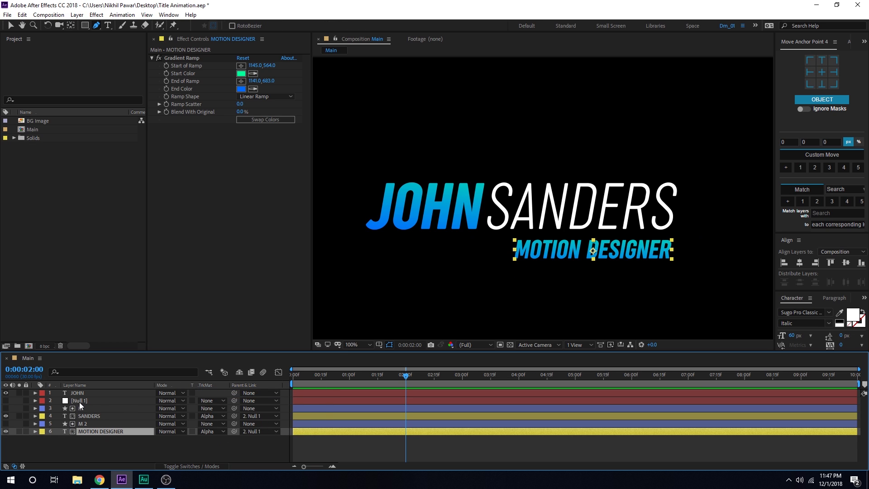
- Keyframe Null 1 Position at 960,540 at 2:00 and at 526,540 at 0:00, hiding the text
key(p)
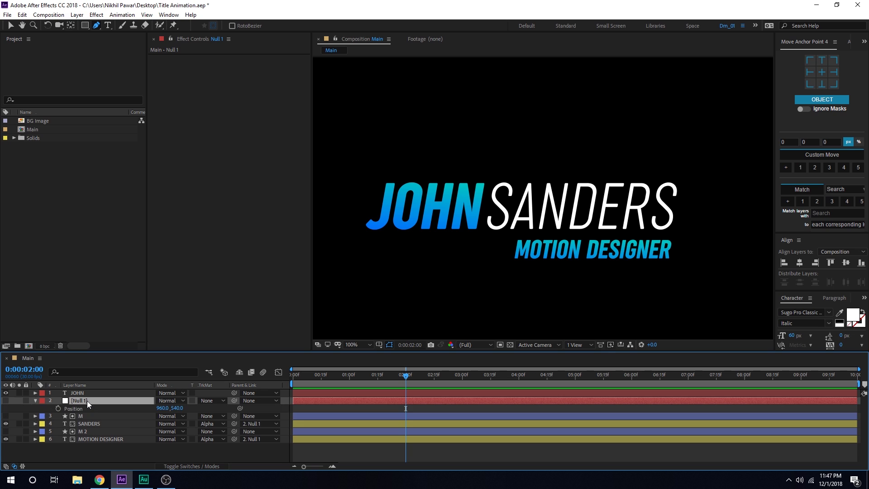
click(58, 408)
drag(402, 378, 295, 378)
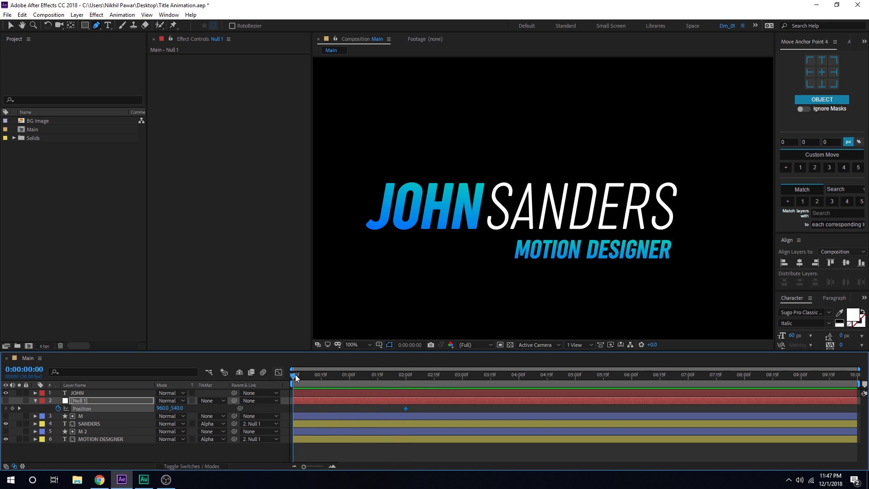
drag(162, 408, 135, 409)
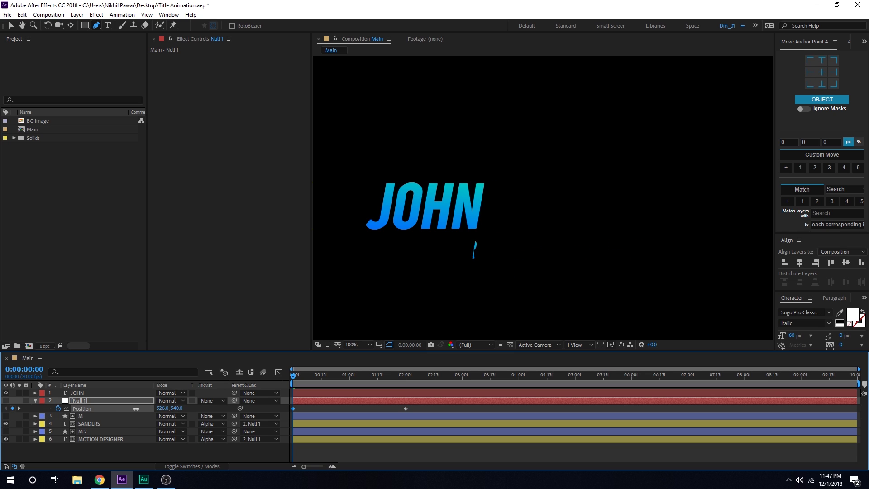
drag(294, 376, 406, 388)
click(35, 400)
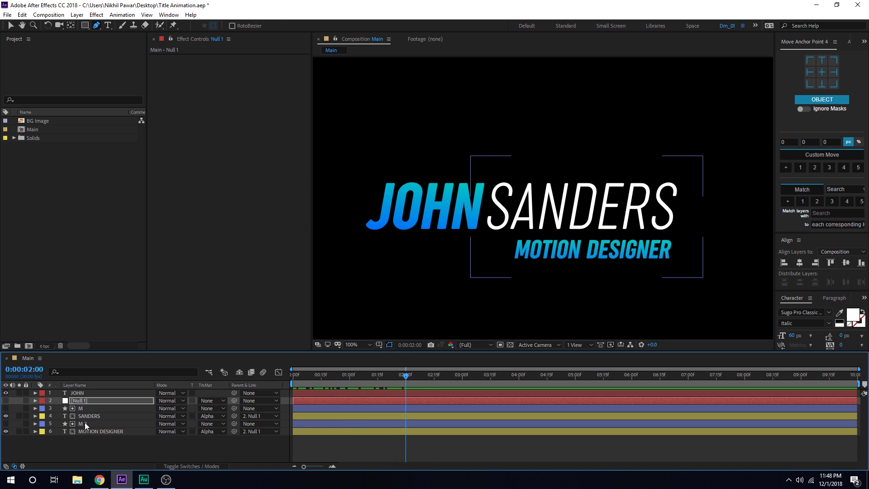
- Duplicate M 2 as M 3 at the top and mask JOHN with M 3's inverted alpha
click(85, 424)
key(ctrl+d)
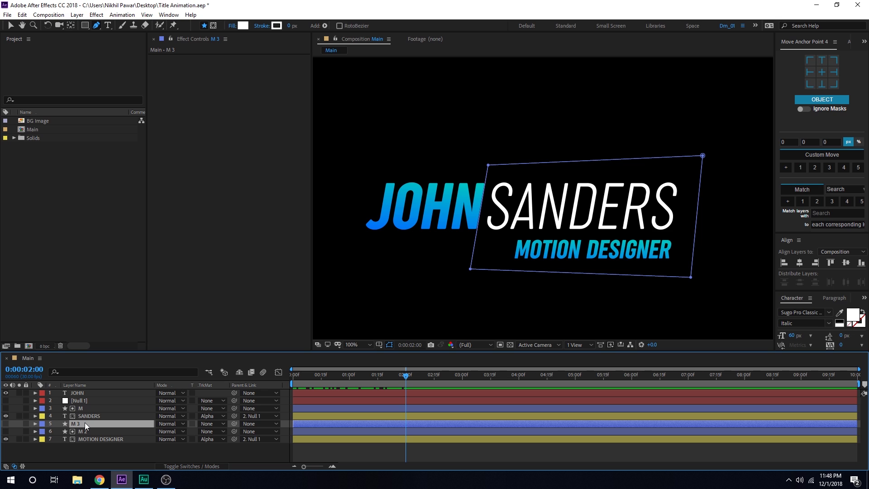
drag(85, 423, 86, 390)
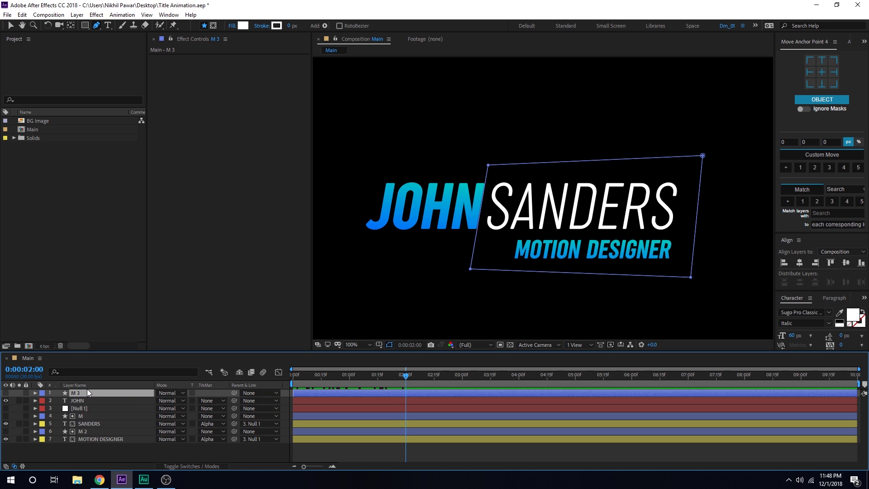
click(77, 401)
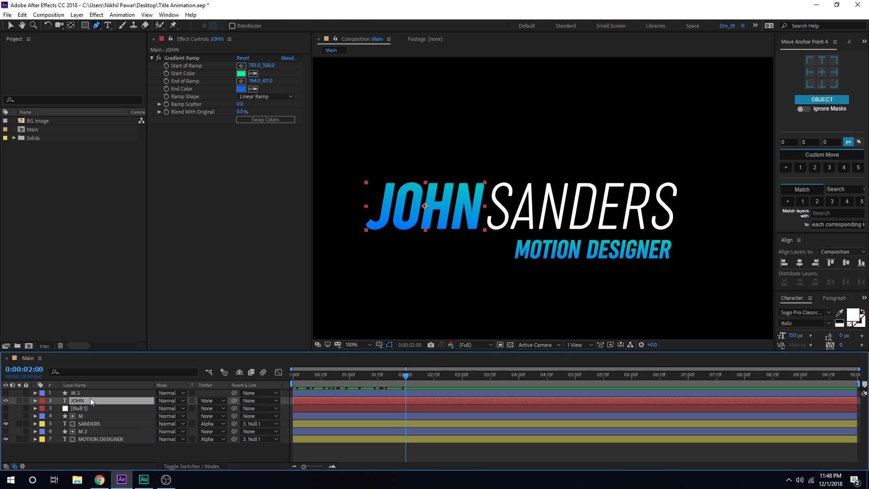
click(209, 401)
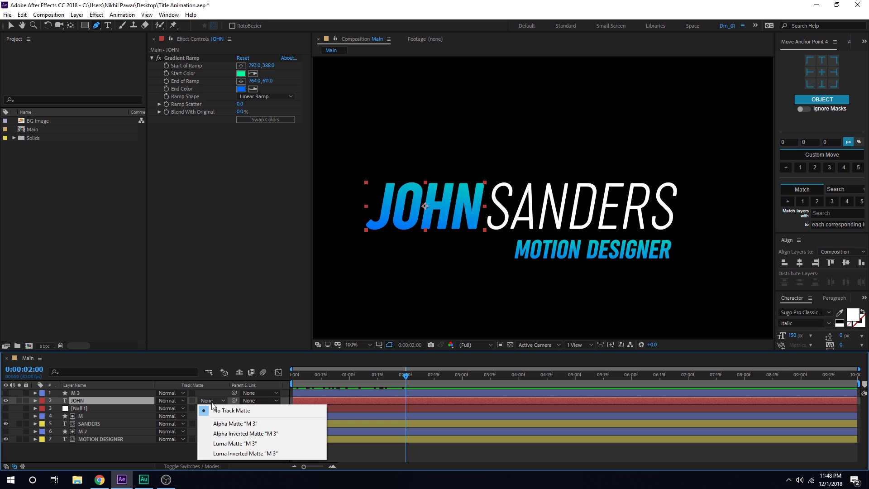
click(239, 434)
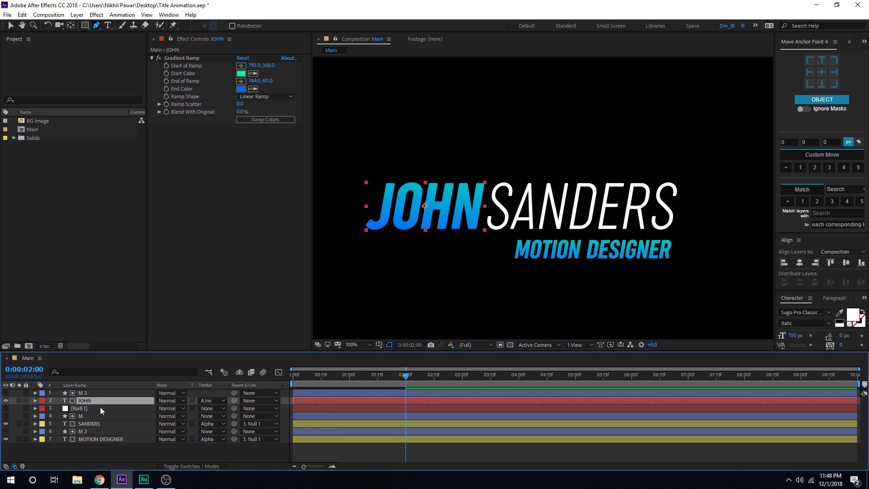
- Animate JOHN's Position from 1030.3,539 at 0:00 to 768.3,539 at 2:00, and check the animation
key(p)
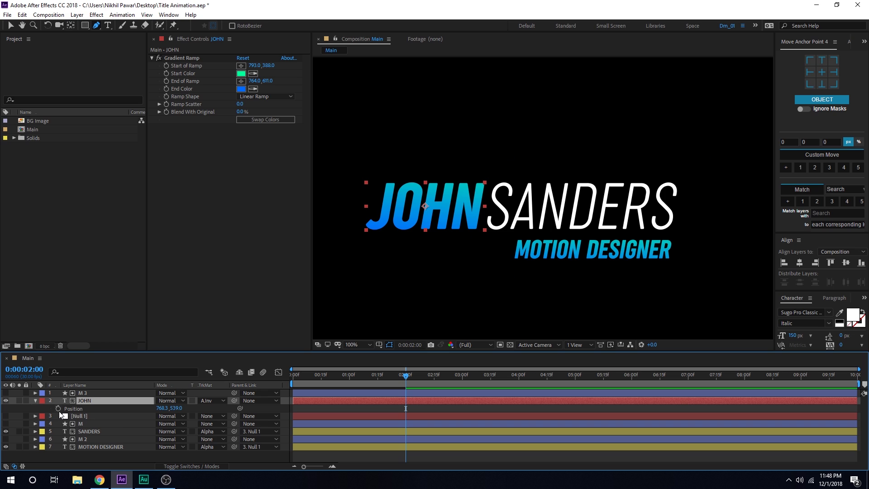
click(57, 409)
drag(402, 385, 283, 393)
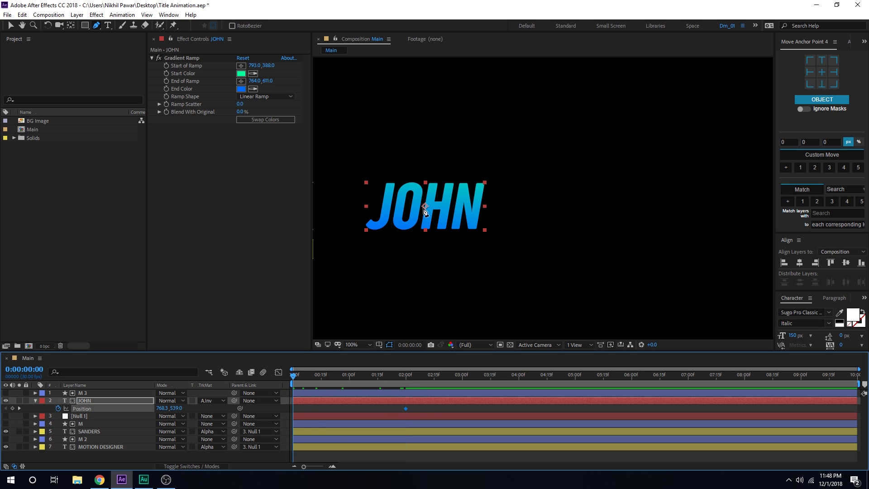
key(v)
drag(424, 208, 548, 220)
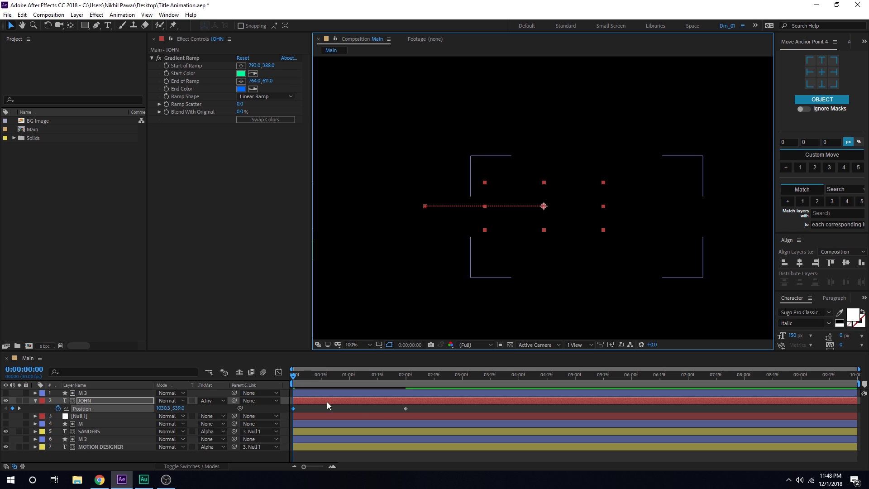
drag(298, 377, 426, 382)
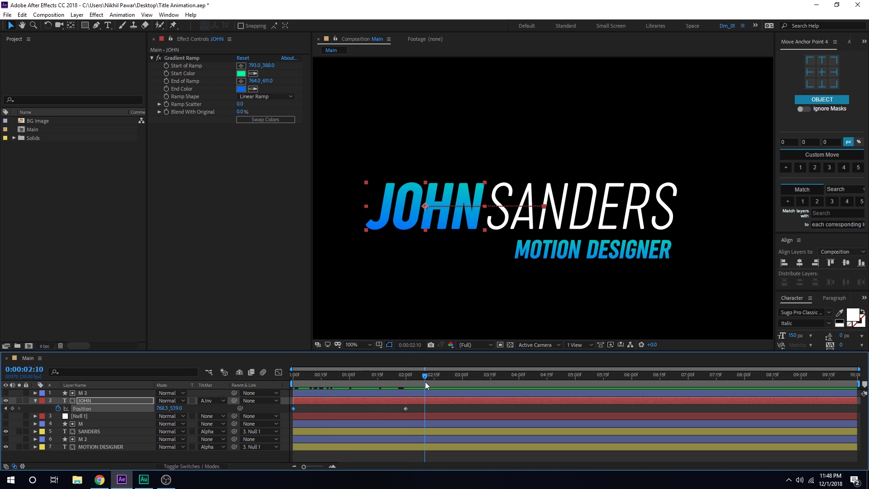
click(35, 401)
drag(70, 455, 101, 381)
- Show the keyframed Position properties and apply Easy Ease to all four Position keyframes
key(u)
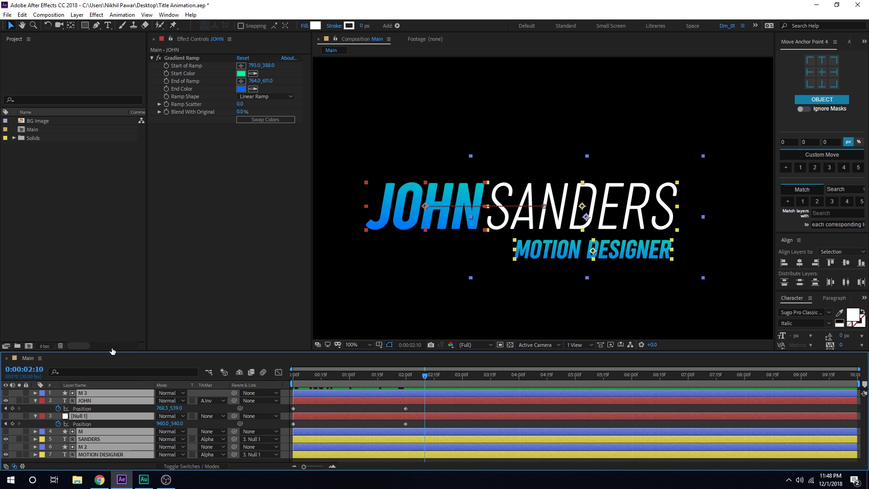
drag(109, 351, 116, 293)
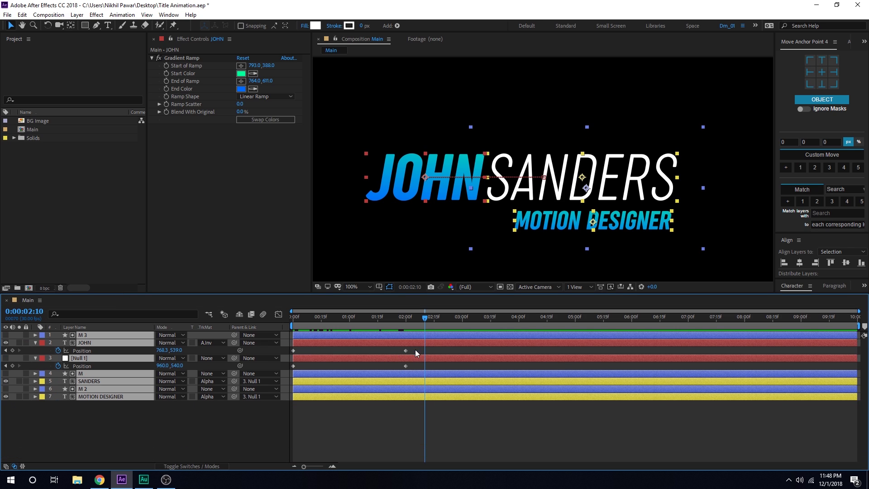
drag(415, 350, 288, 365)
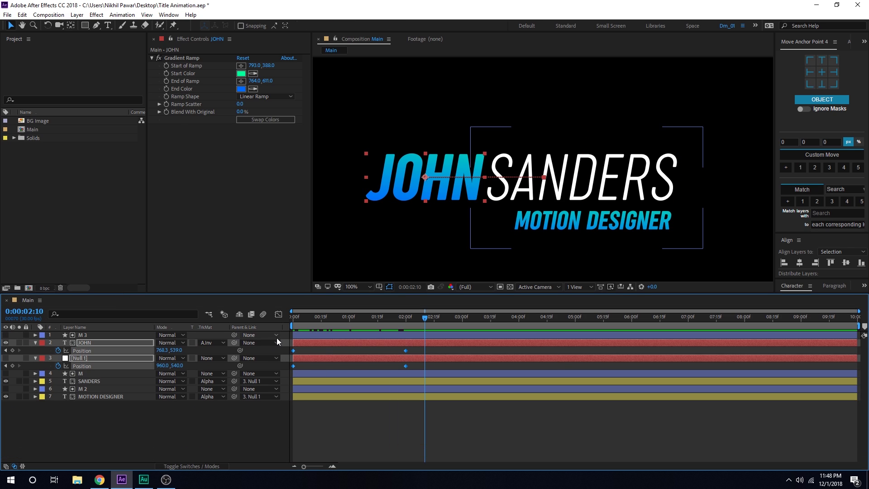
key(F9)
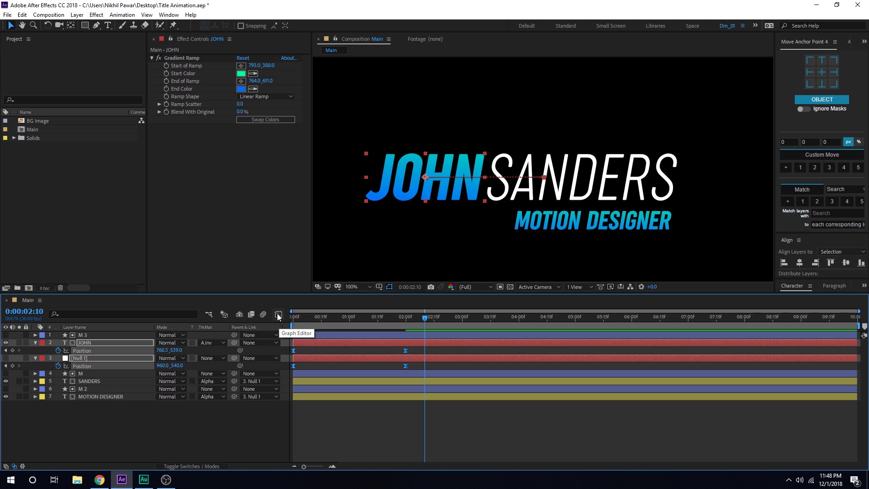
- In the speed graph, adjust the 2:00 keyframes so the motion starts fast and eases in, then preview
click(279, 314)
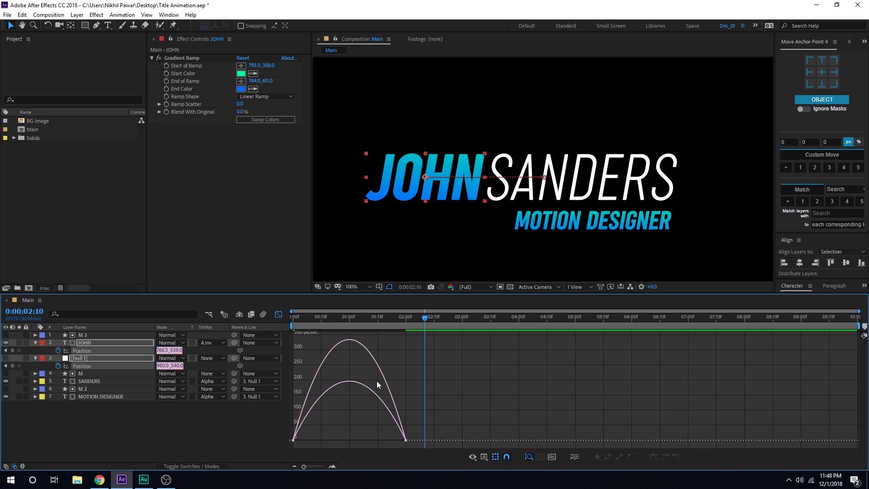
right_click(400, 355)
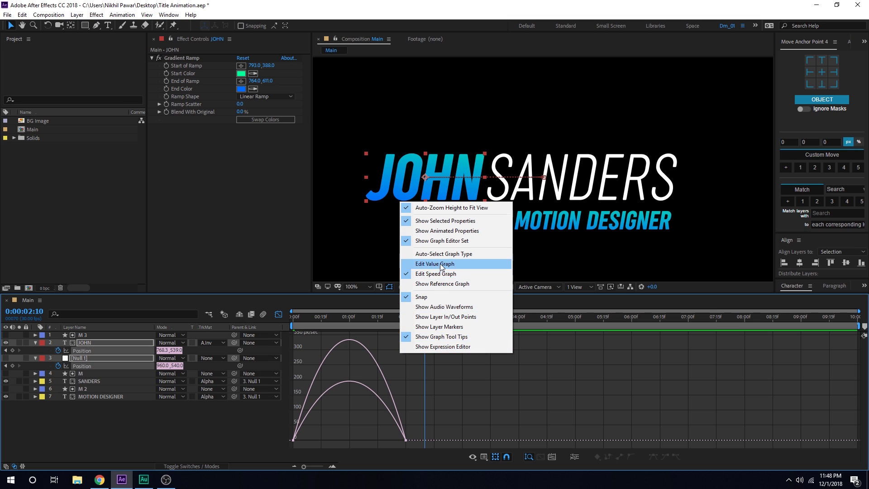
click(408, 435)
drag(410, 428, 303, 438)
key(Home)
key(space)
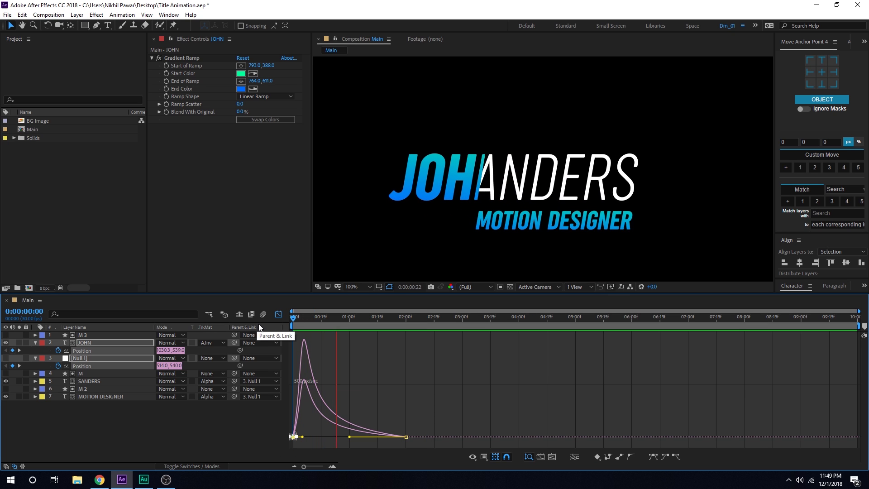
drag(292, 318, 382, 346)
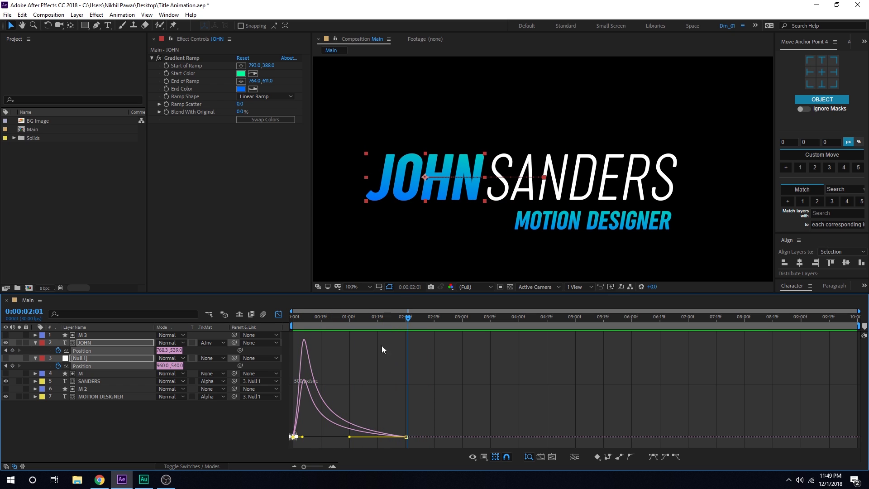
- Return to the layer bar view, hide the Position properties and deselect all layers
click(278, 315)
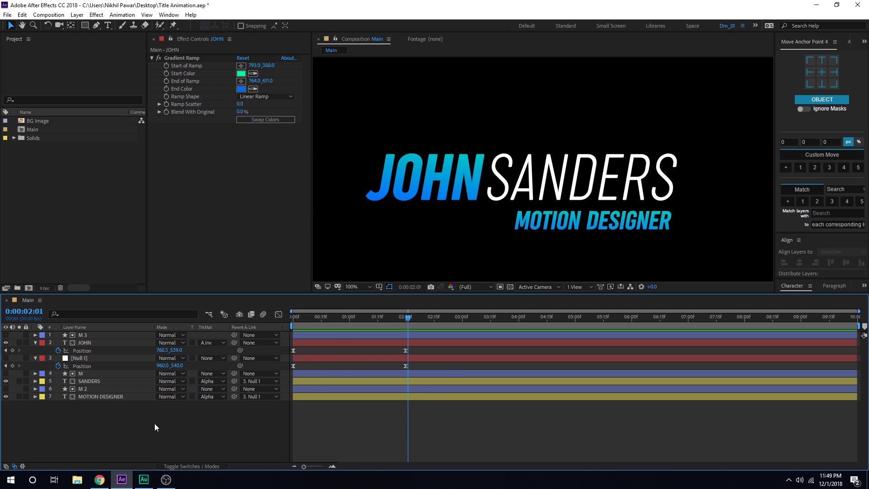
key(ctrl+a)
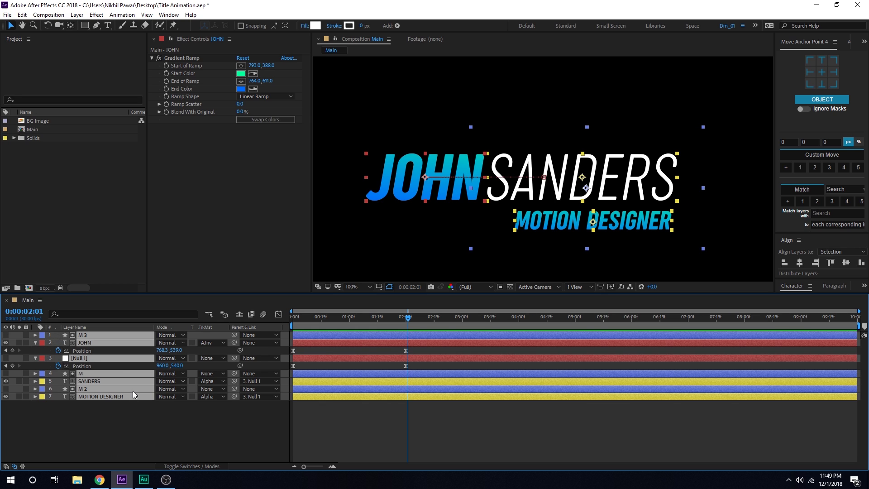
key(u)
click(157, 422)
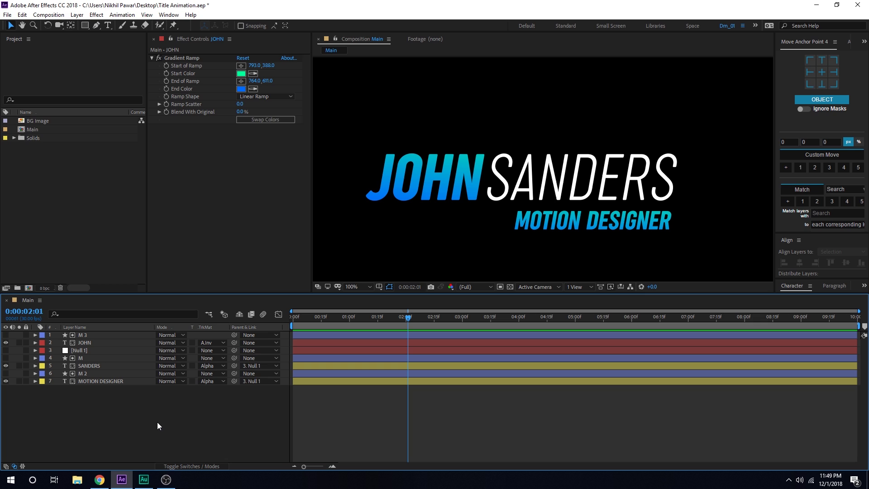
click(418, 270)
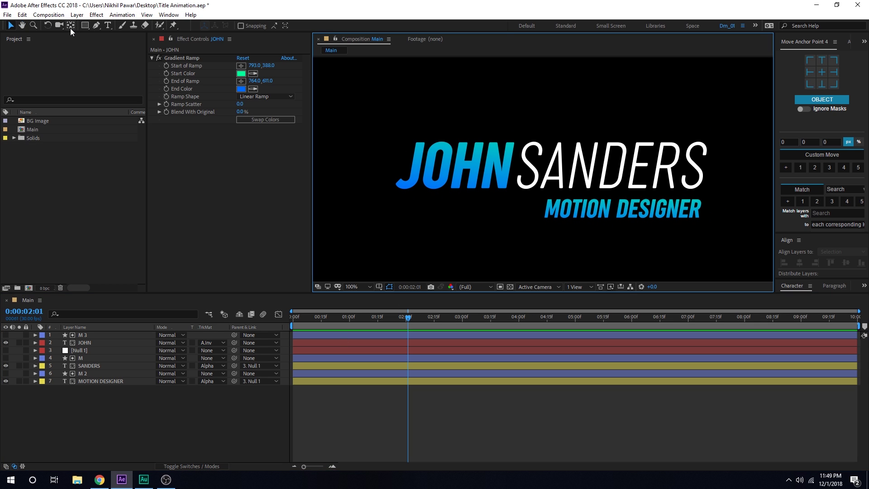
click(96, 26)
- Set new Pen shapes to a 10 px stroke width with fill set to None
click(289, 26)
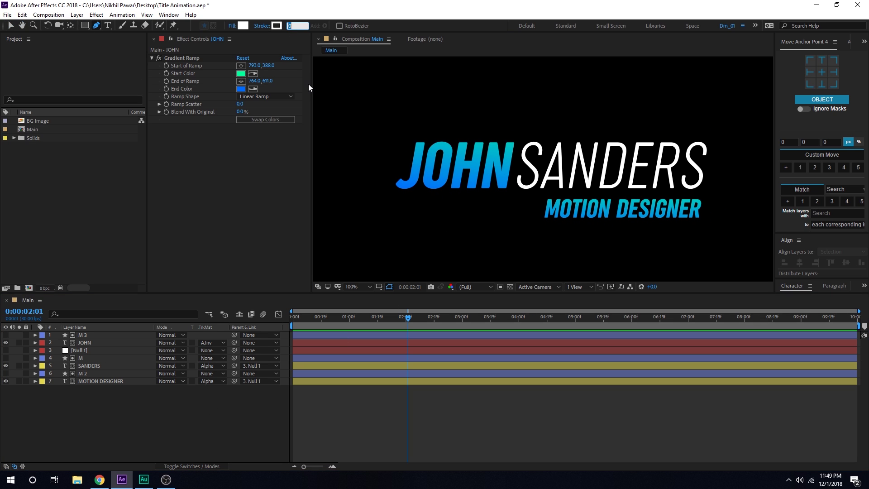
text(1)
click(233, 26)
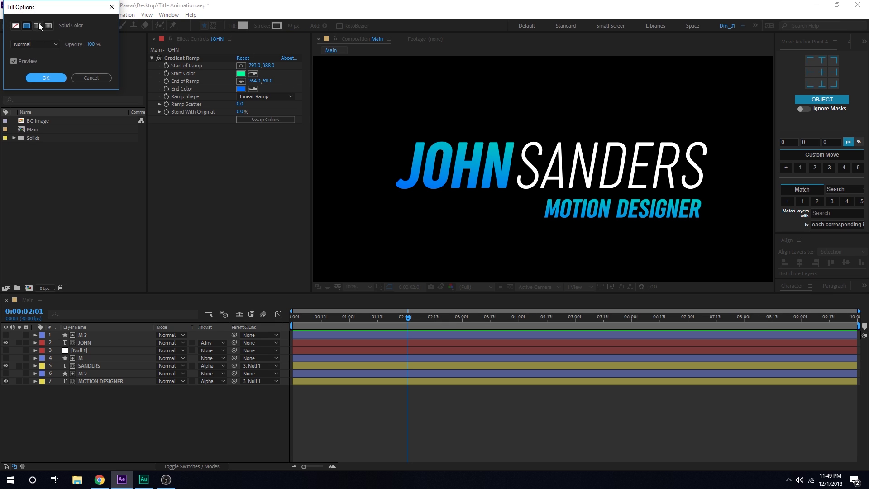
click(15, 26)
click(46, 77)
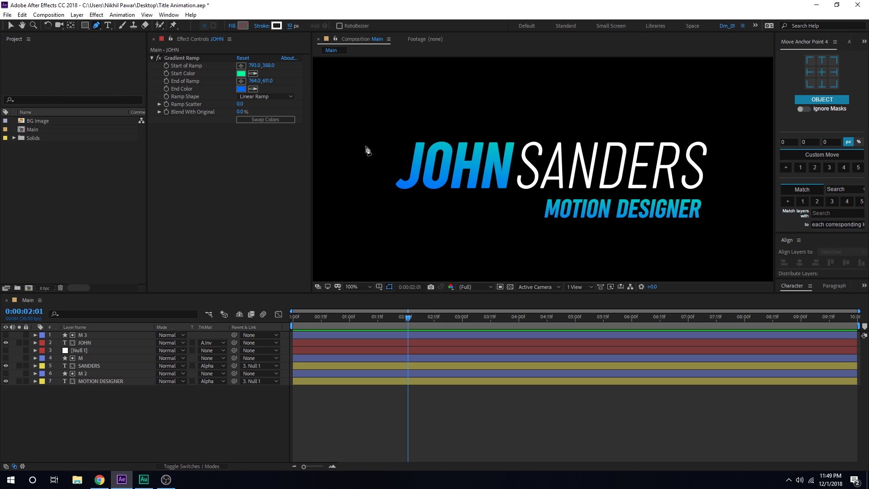
- Discard a test path and its shape layer, then place a new first point above-left of JOHN
click(388, 134)
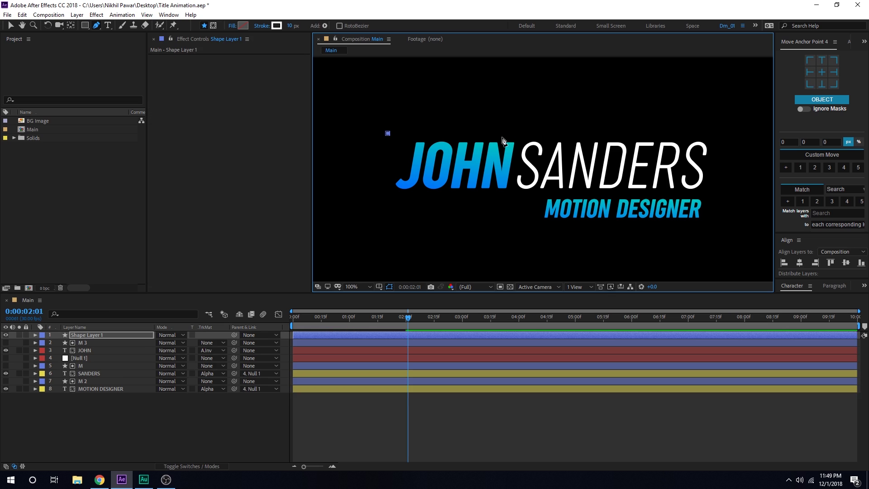
click(521, 130)
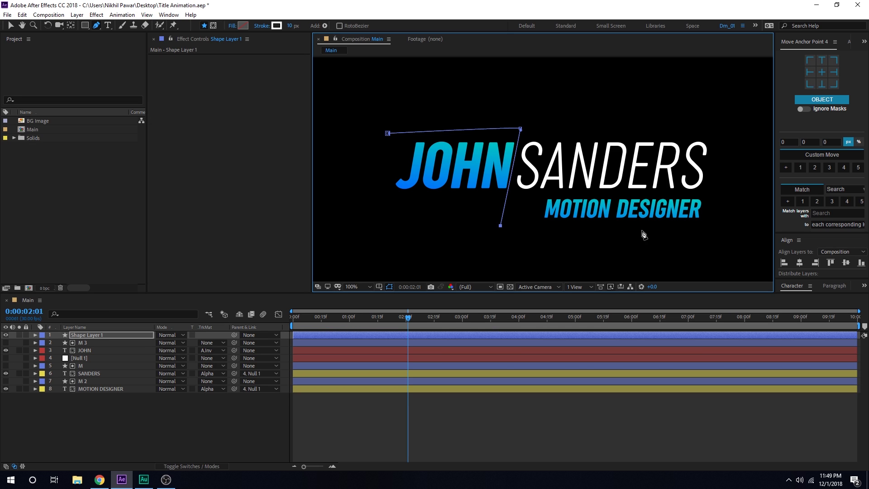
key(ctrl+z)
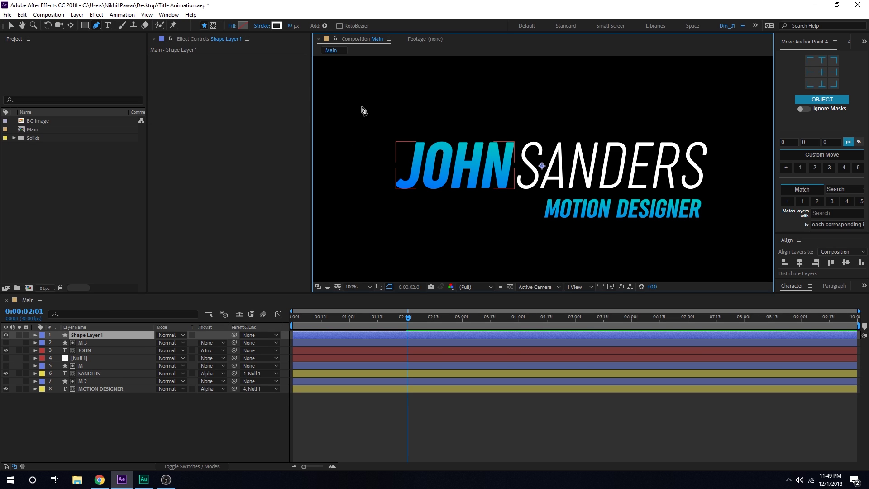
click(96, 26)
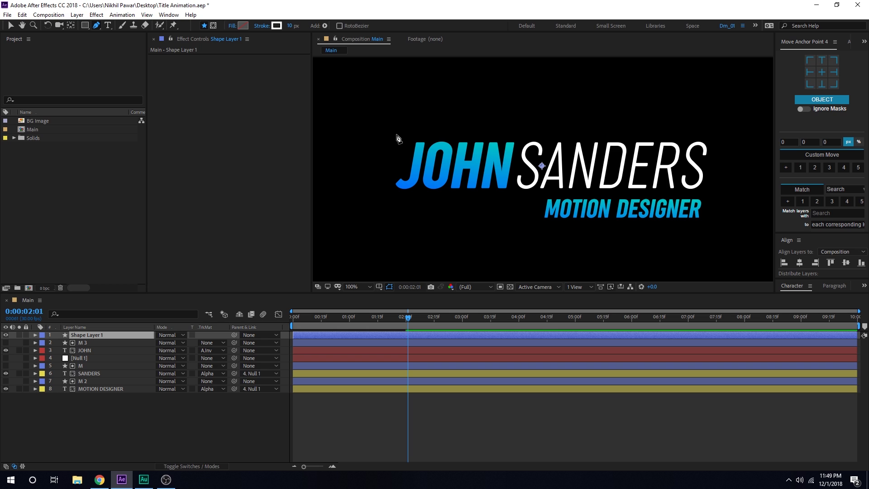
key(Delete)
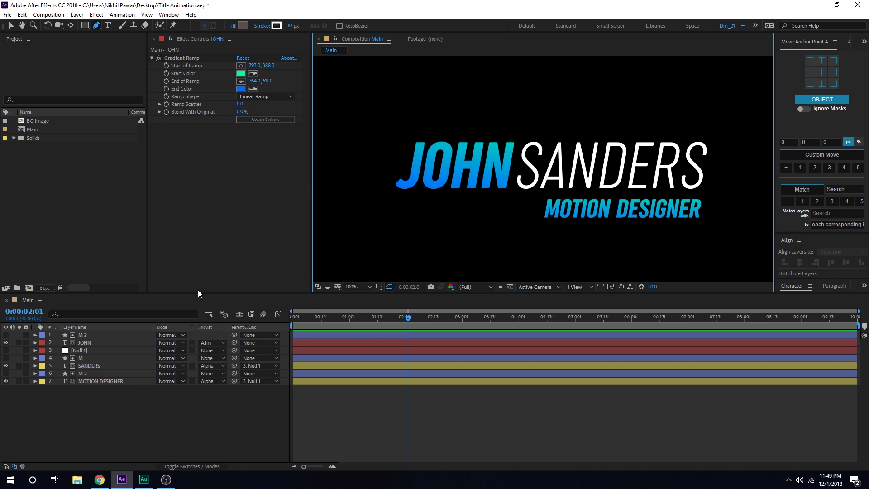
click(392, 132)
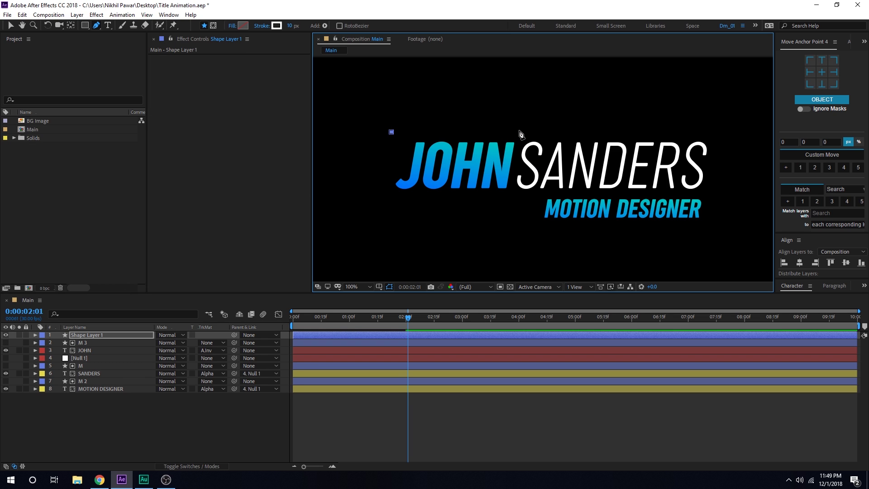
- Add Z-path points above the JOHN gap, down beside SANDERS and under MOTION DESIGNER, and slant the drop leftward
shift+click(521, 134)
shift+click(500, 223)
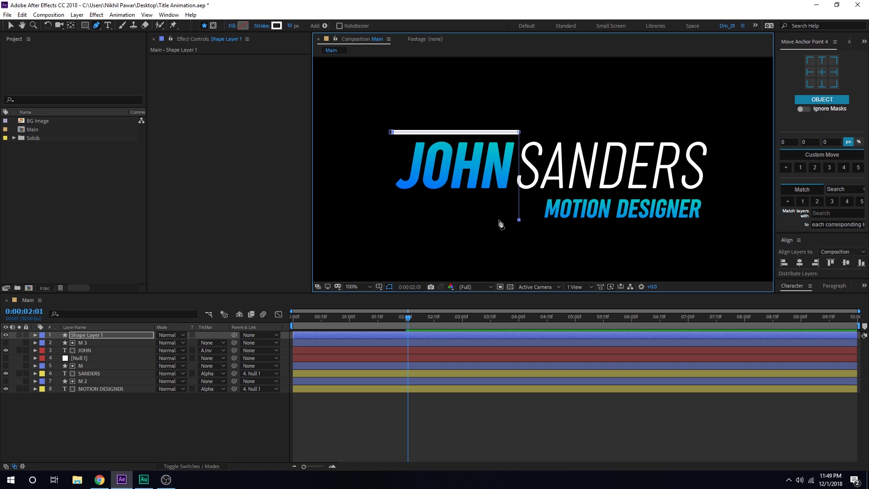
shift+click(721, 221)
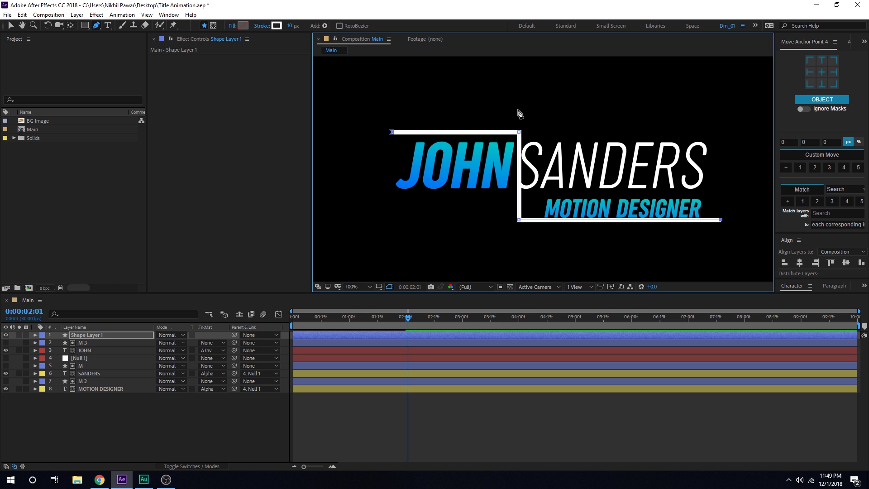
scroll(501, 227, up, 2)
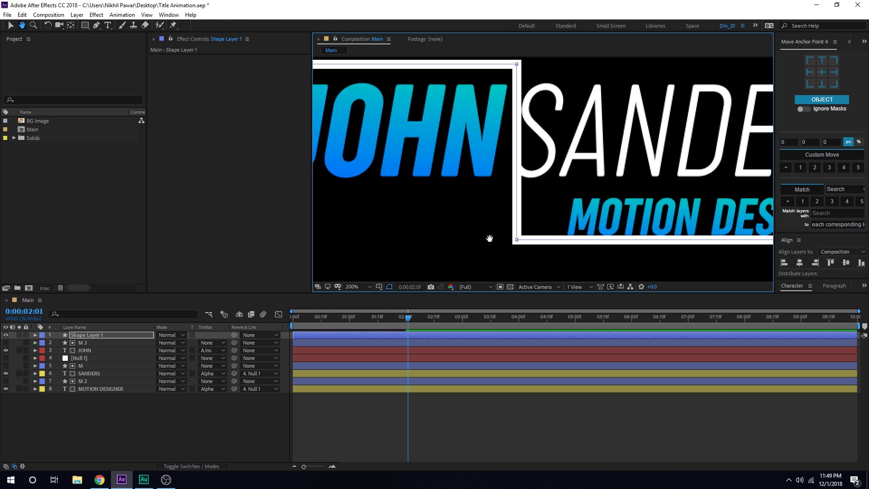
drag(513, 257, 485, 257)
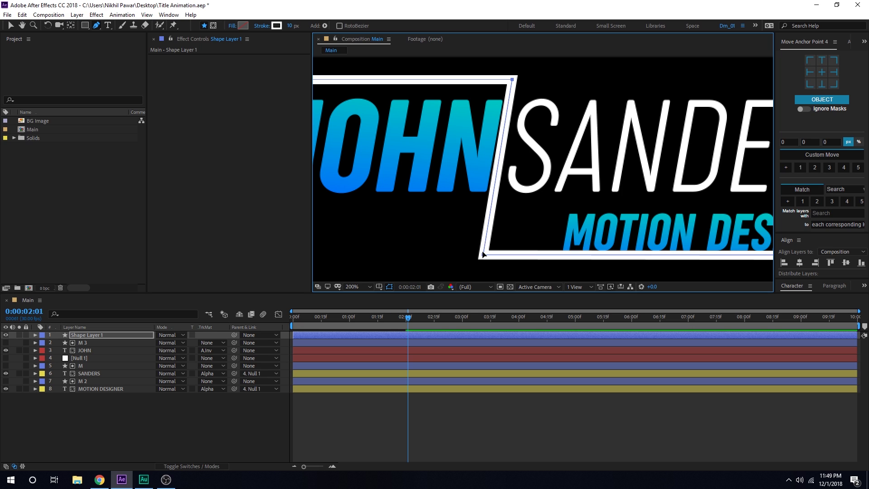
key(Left)
key(Left)
key(Left)
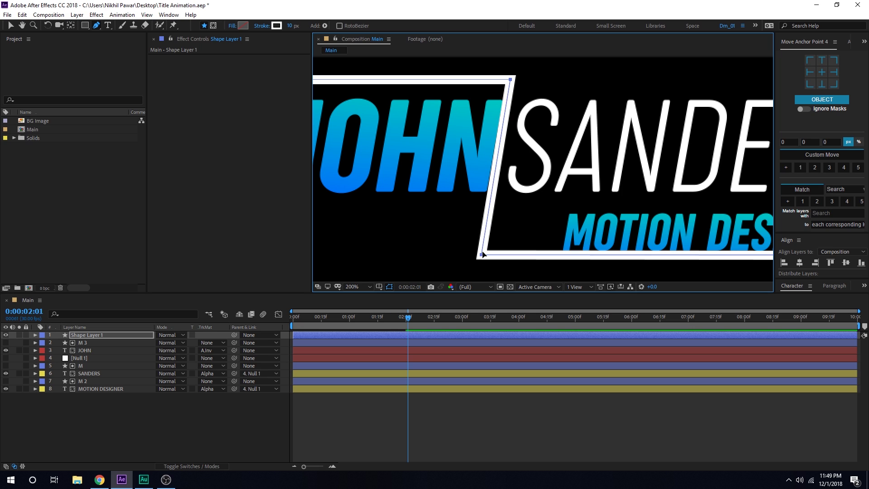
key(Left)
- Nudge the outline's bottom segment down about 10 px and its top edge down slightly
key(comma)
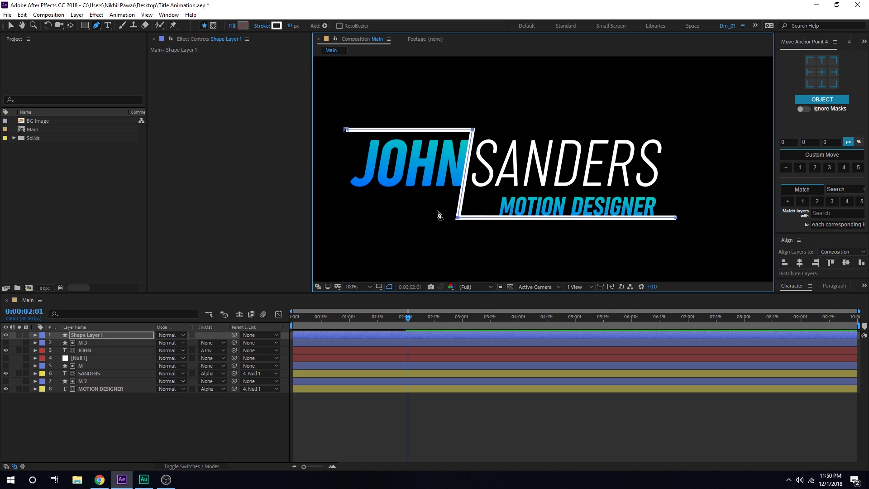
key(v)
drag(438, 212, 708, 237)
key(Down)
key(Down)
key(Down)
key(Down)
key(Down)
key(Down)
key(Down)
key(Down)
key(Down)
key(Down)
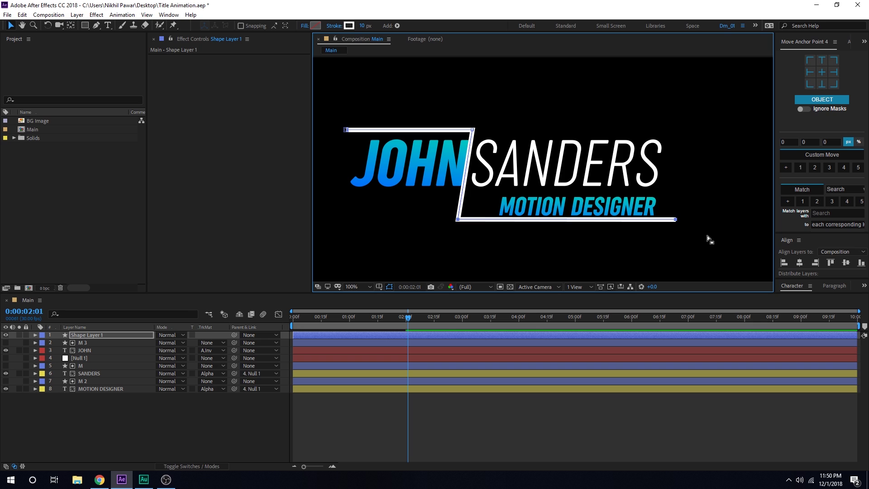
key(Down)
key(Down)
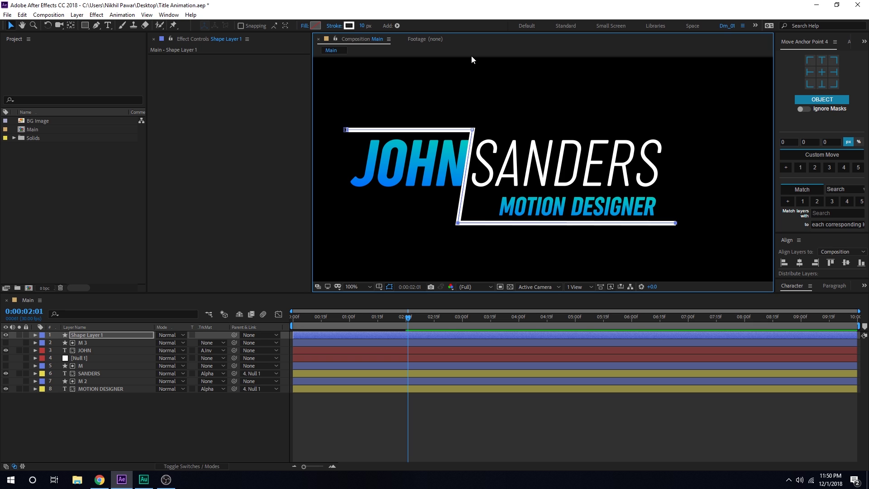
drag(483, 118, 301, 148)
key(Down)
key(Down)
key(Down)
key(Down)
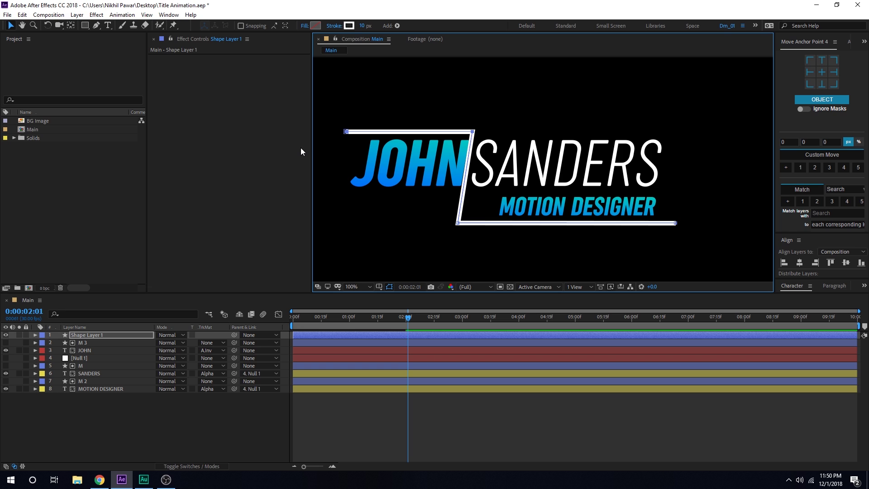
- Copy JOHN's Gradient Ramp effect onto Shape Layer 1 and rename that layer Stroke
click(200, 409)
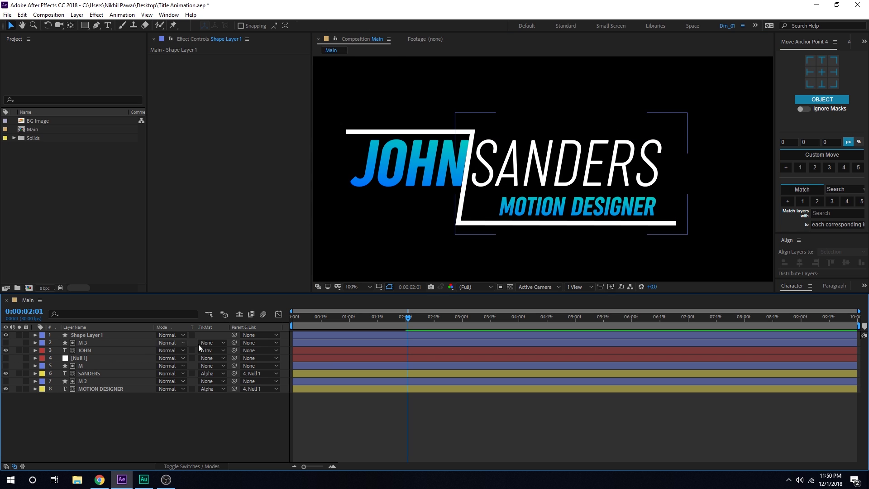
click(89, 350)
click(183, 60)
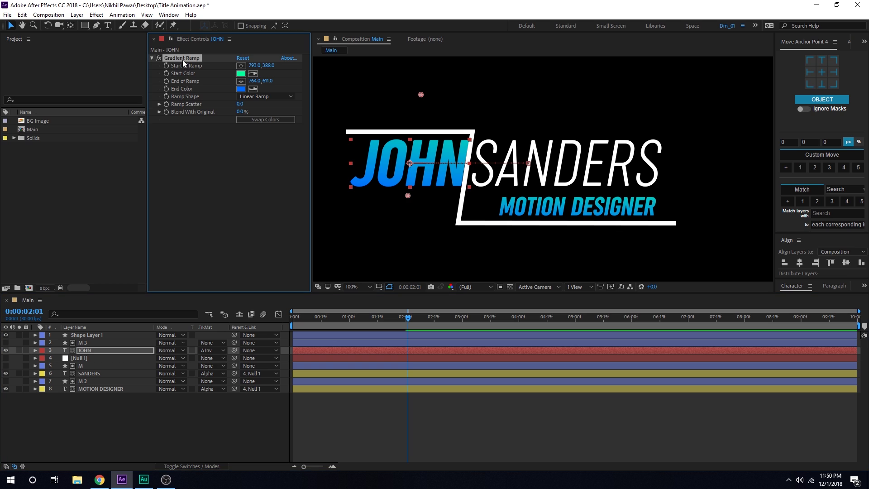
click(86, 335)
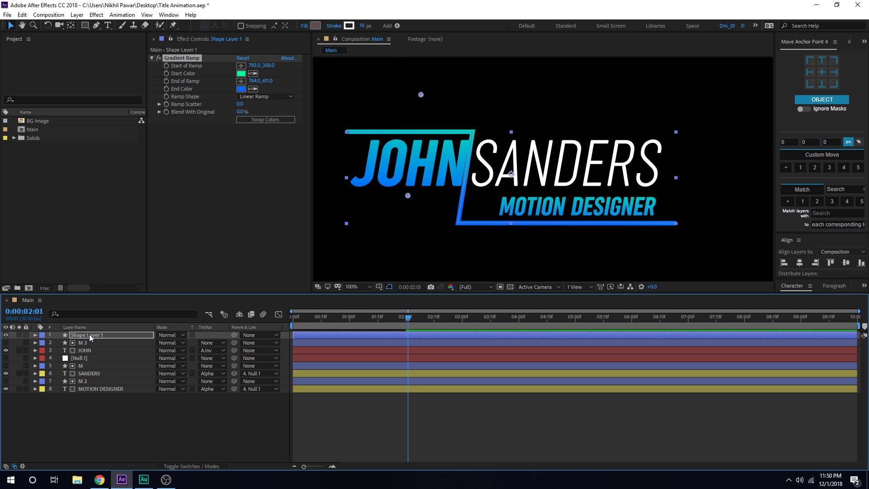
key(Return)
text(S)
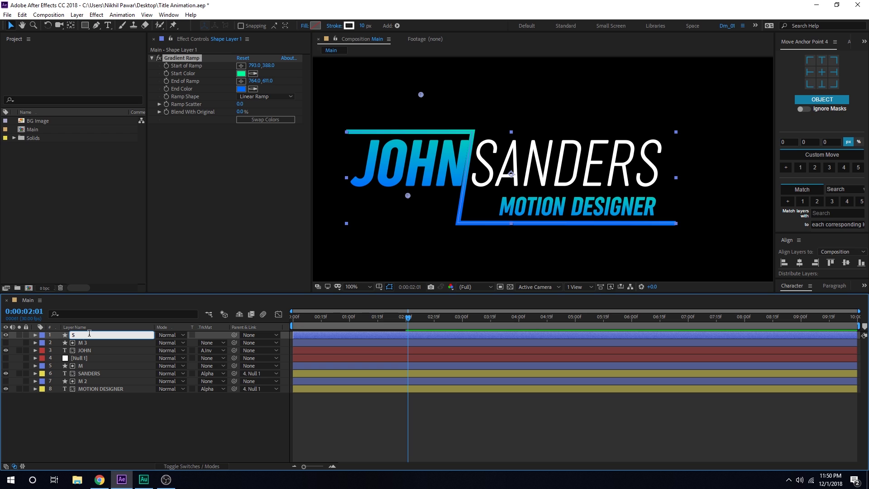
text(troke)
key(Return)
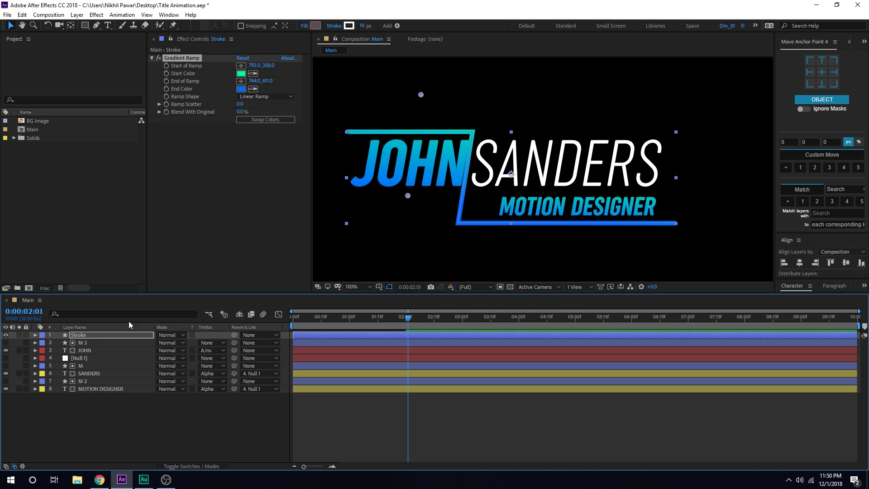
click(34, 335)
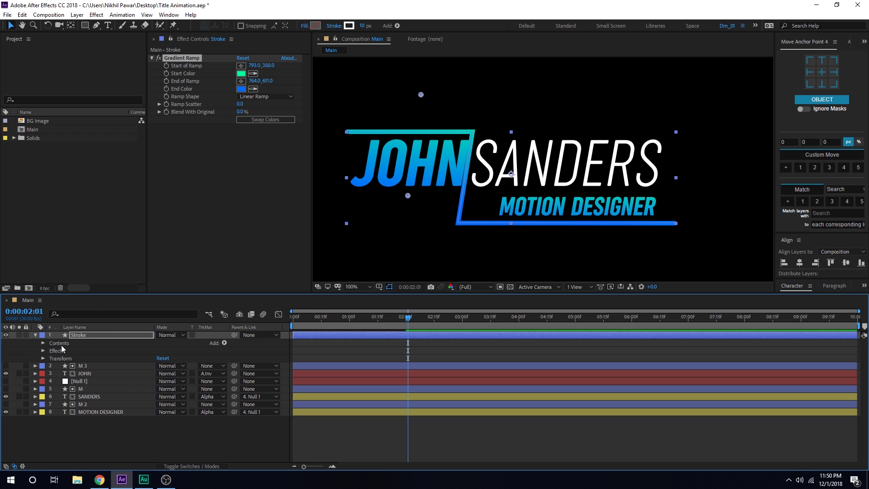
- Select Path 1 under Contents > Shape 1, nudge its bottom-left vertex left, and zoom back to 100%
click(59, 343)
click(43, 344)
click(62, 350)
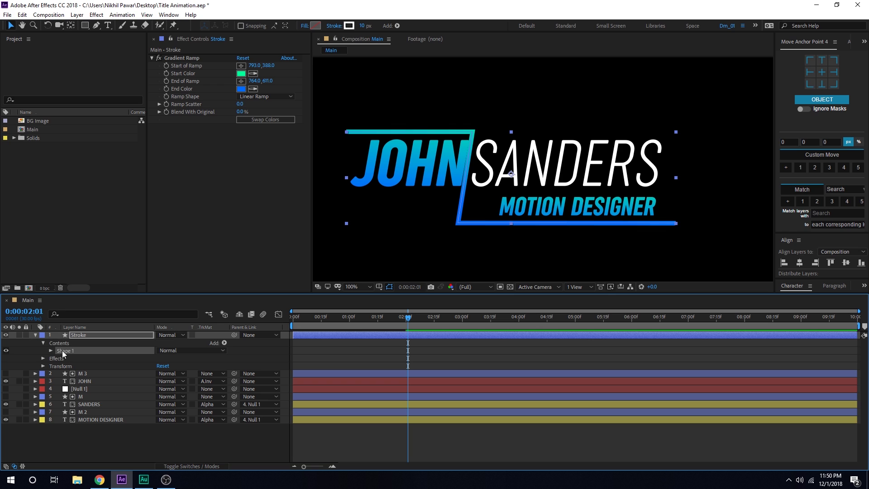
click(51, 351)
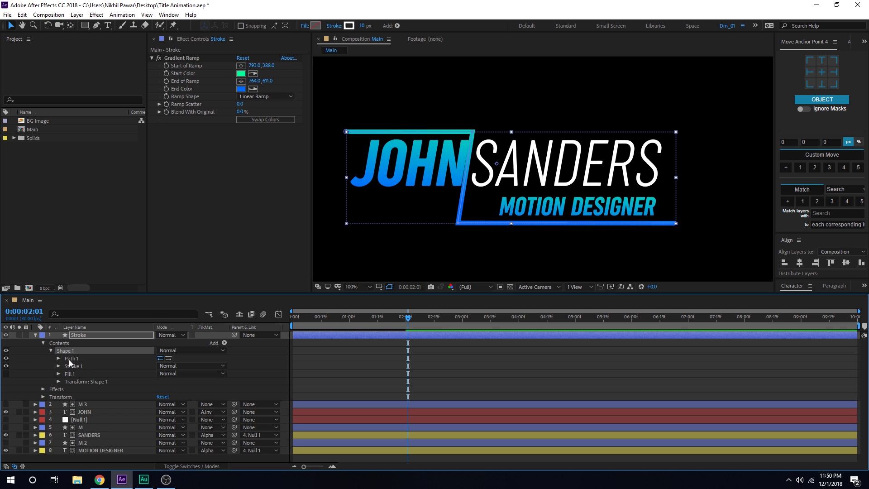
click(71, 359)
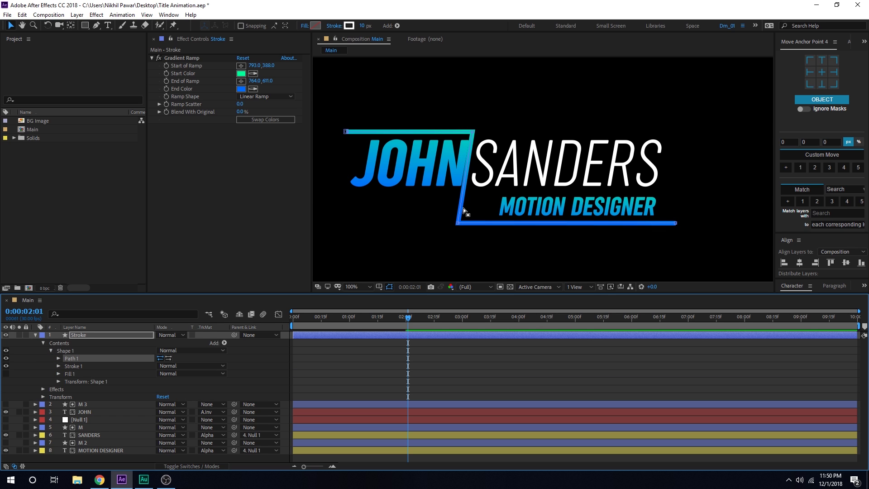
scroll(460, 201, up, 2)
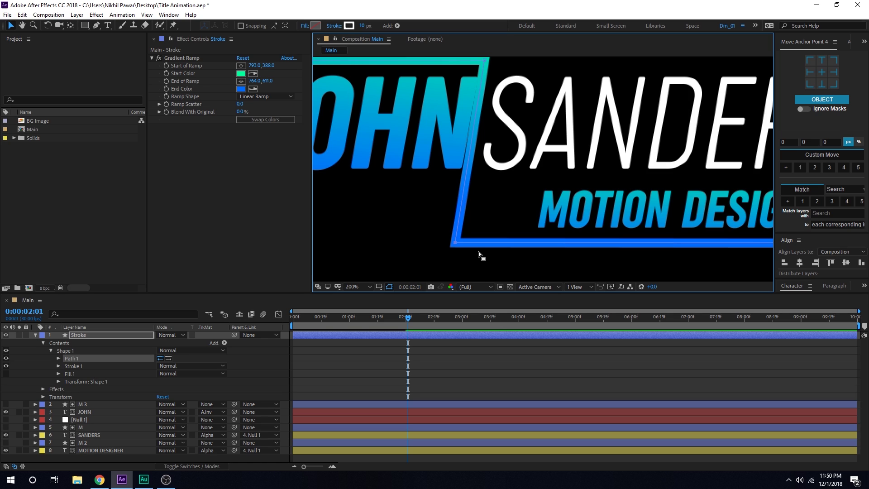
key(Left)
key(Left)
key(Left)
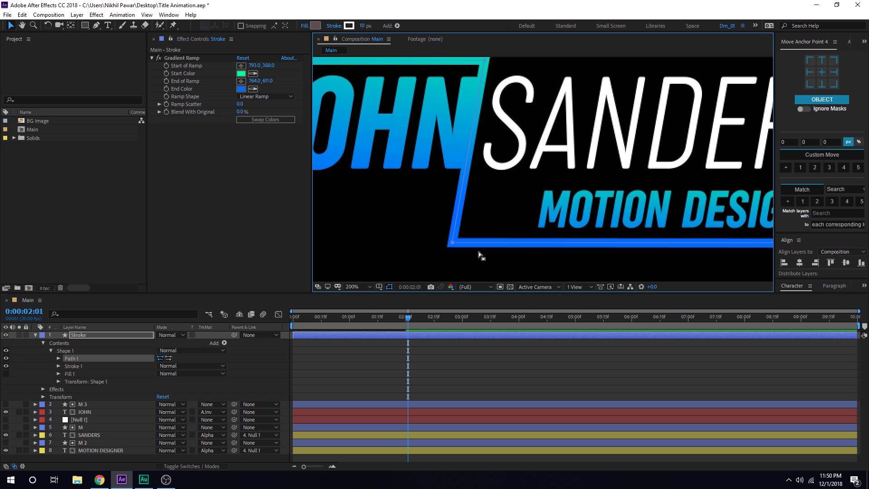
key(comma)
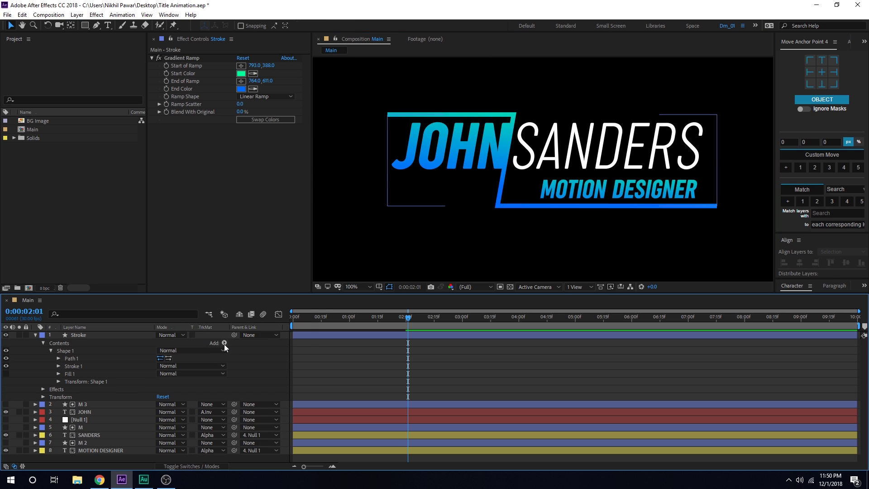
- Add Trim Paths and keyframe End from 0% at 0:00 to 100% at 1:00
click(224, 343)
click(257, 294)
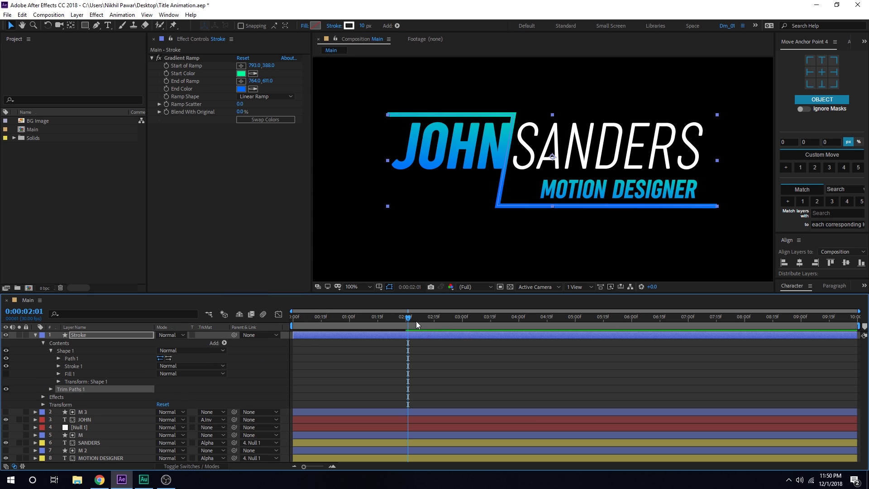
click(51, 389)
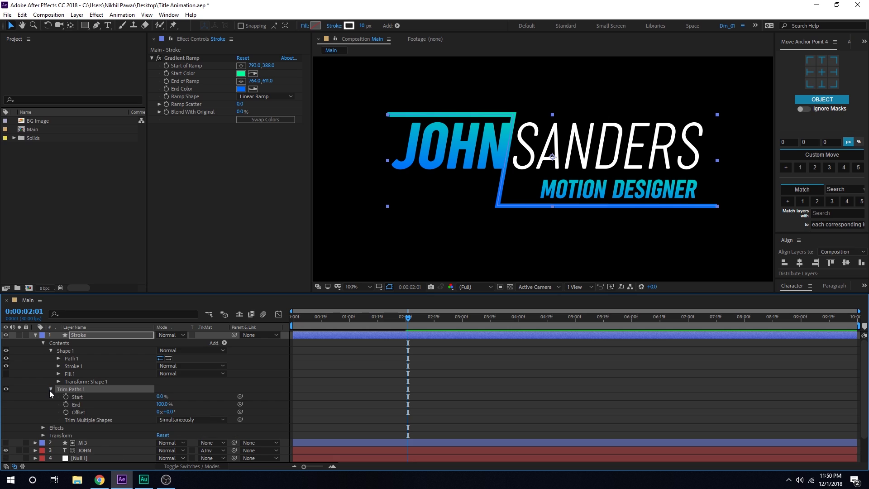
drag(162, 404, 98, 403)
key(Home)
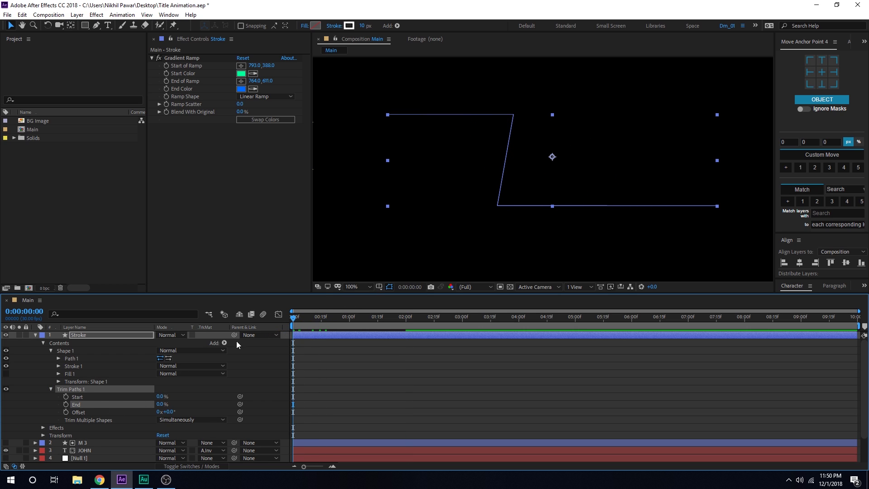
click(65, 405)
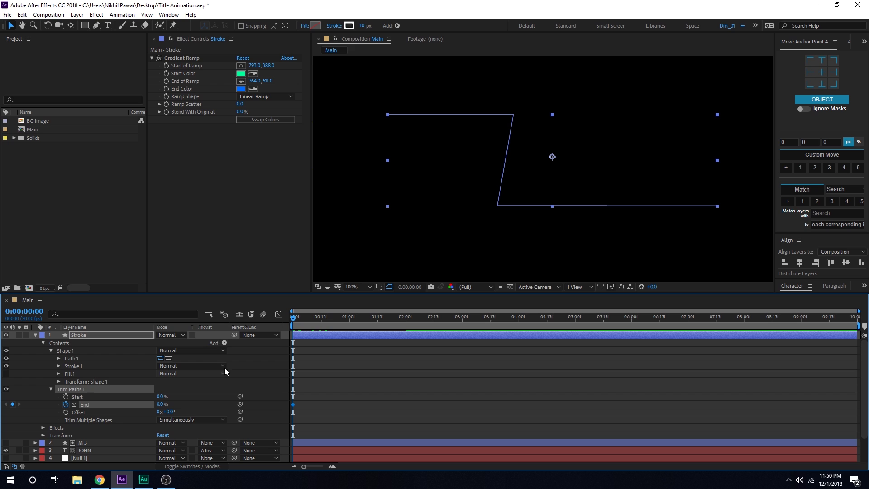
click(336, 320)
drag(339, 322, 350, 322)
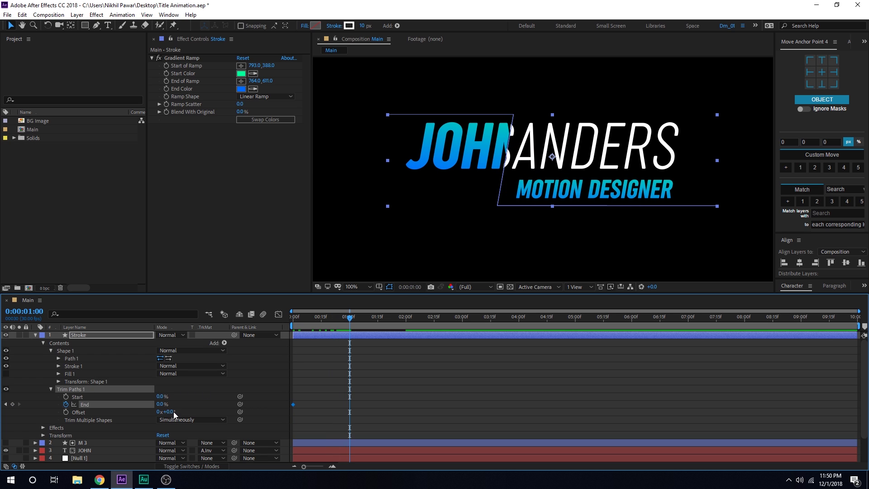
drag(161, 405, 227, 405)
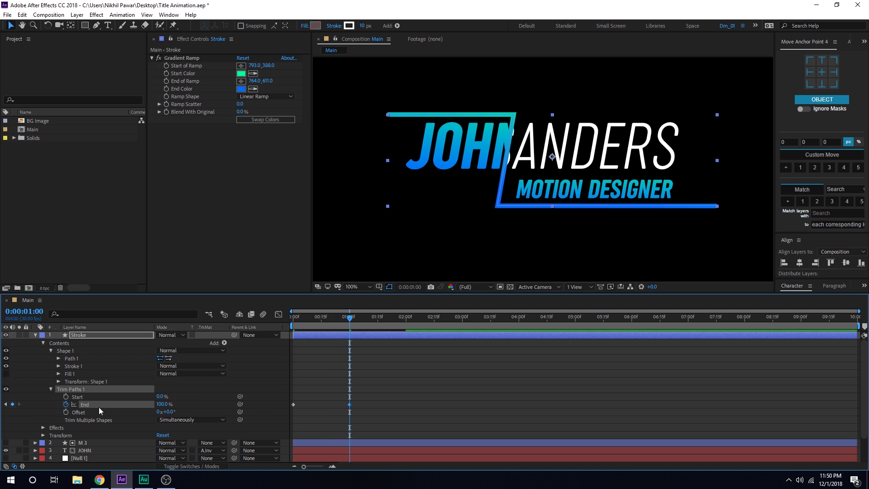
- Keyframe Trim Paths Start from 0% at 1:00 to 100% at 2:00
click(66, 397)
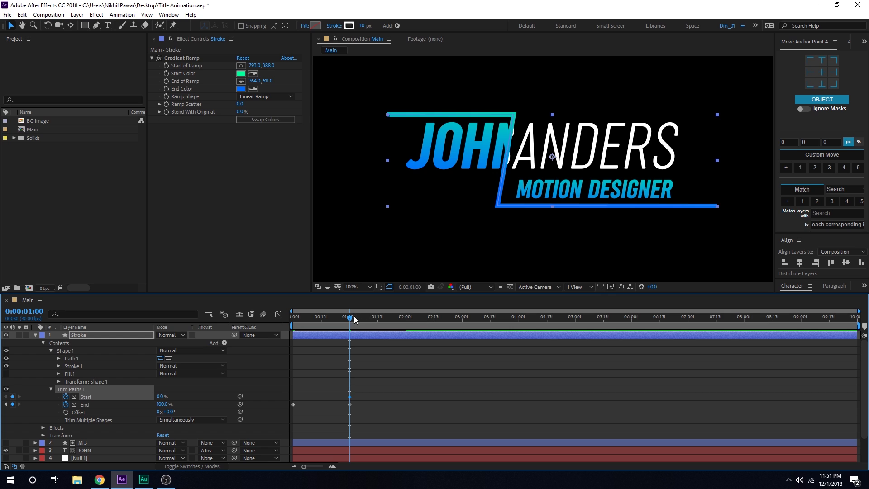
drag(351, 317, 406, 328)
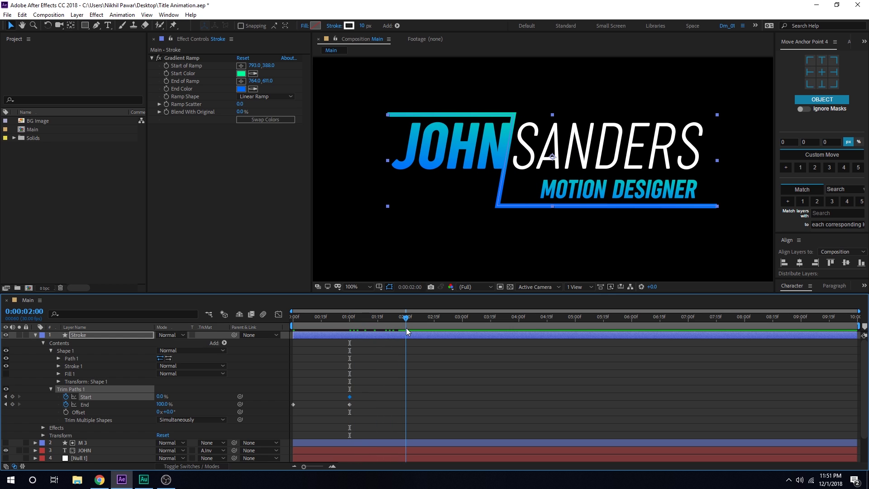
click(159, 397)
text(100)
key(Return)
- Shift the Trim Paths Start keyframes slightly earlier to overlap End, scrubbing to check
scroll(355, 355, up, 2)
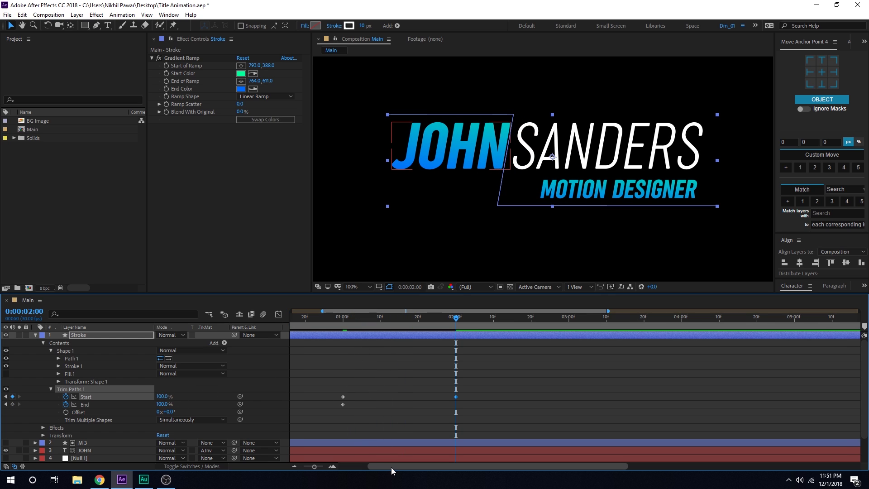
drag(391, 467, 284, 467)
drag(379, 373, 441, 398)
drag(381, 375, 515, 404)
drag(305, 319, 429, 350)
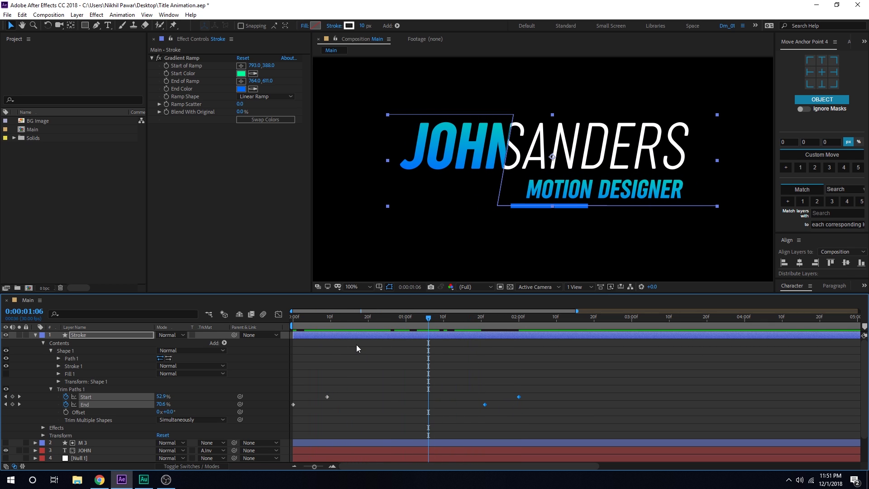
click(347, 392)
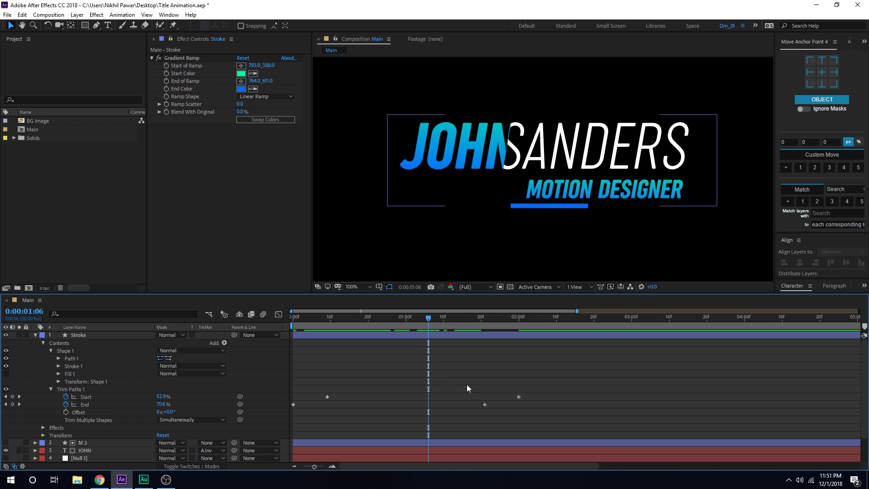
- Move the later Start and End keyframes earlier to quicken the stroke, then recheck the reveal
drag(473, 384, 544, 426)
drag(520, 395, 435, 409)
drag(309, 377, 464, 397)
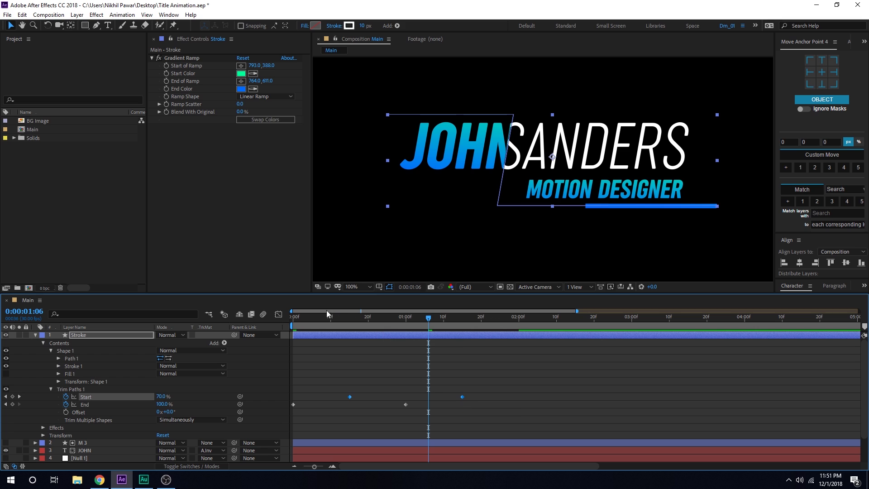
click(317, 318)
drag(319, 320, 361, 334)
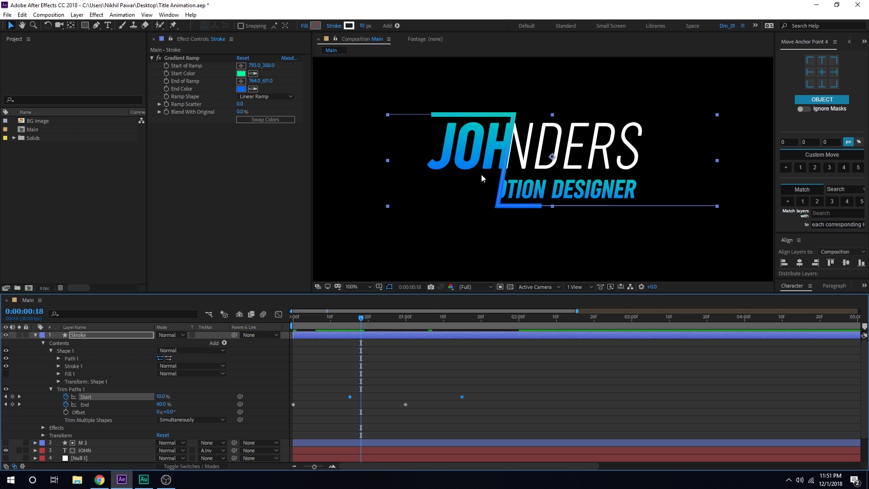
drag(518, 375, 288, 426)
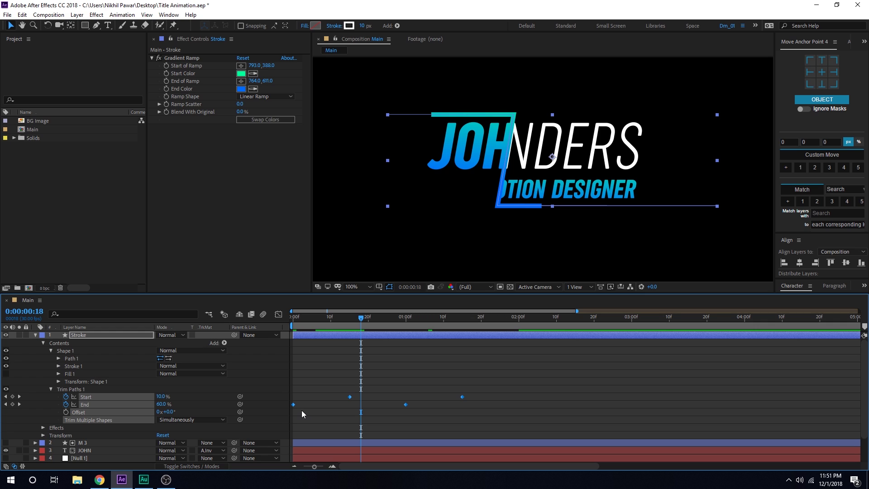
- Apply Easy Ease to the Trim Paths keyframes and skew their speed-graph influence for a fast start
key(F9)
click(279, 314)
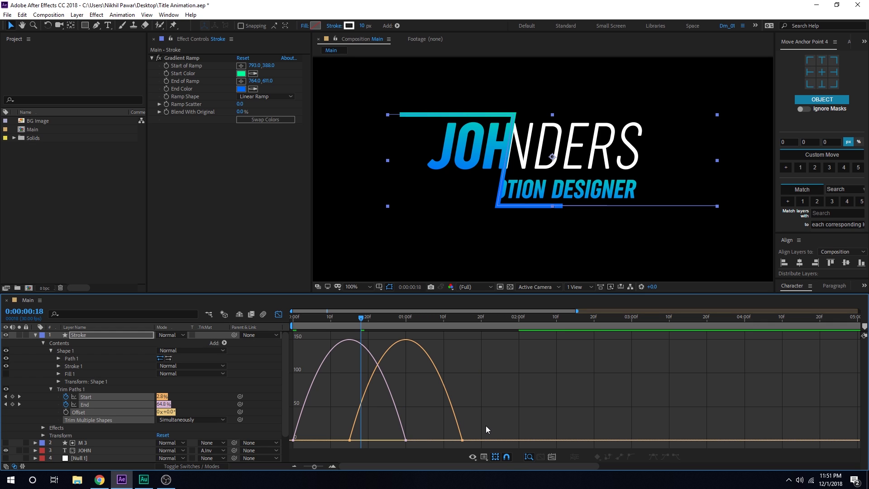
drag(486, 426, 393, 444)
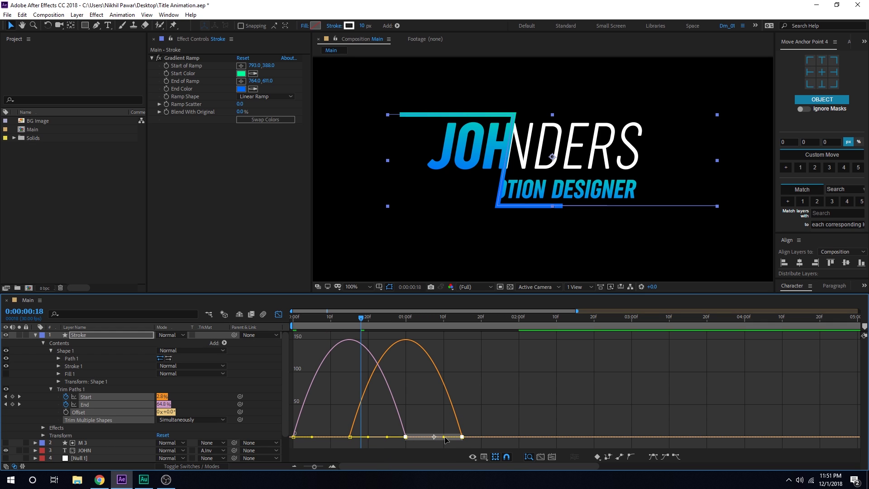
drag(444, 437, 421, 437)
- Preview the eased stroke reveal, return to the layer keyframes and scrub to frame 13
click(289, 319)
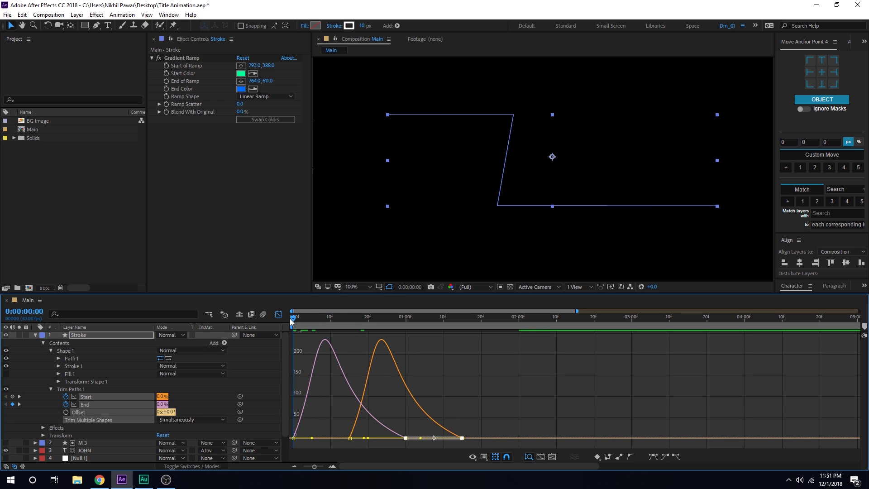
key(space)
key(space)
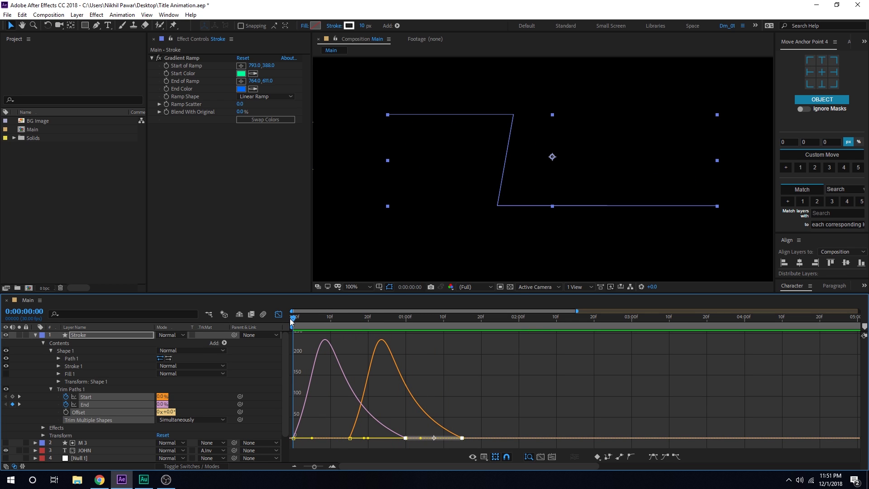
click(279, 314)
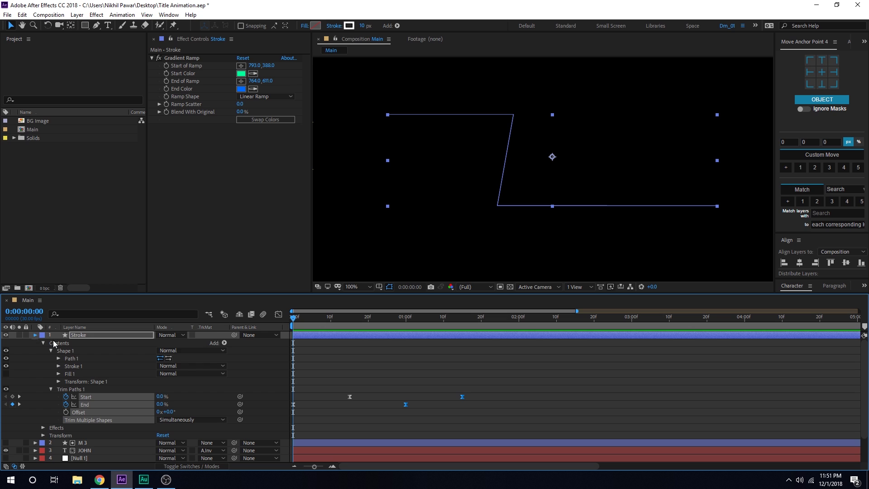
key(u)
drag(302, 318, 360, 327)
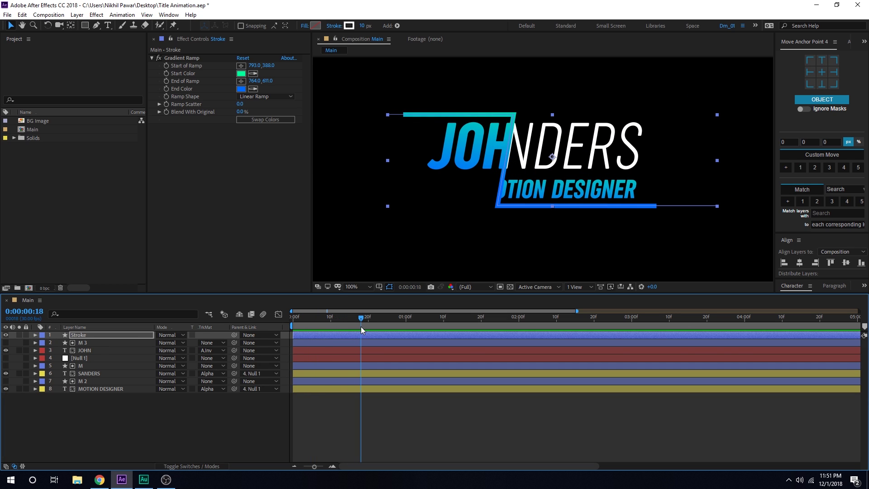
- Delay the text and mask layers beneath Stroke, then preview from the beginning
drag(77, 409, 89, 343)
drag(303, 345, 363, 350)
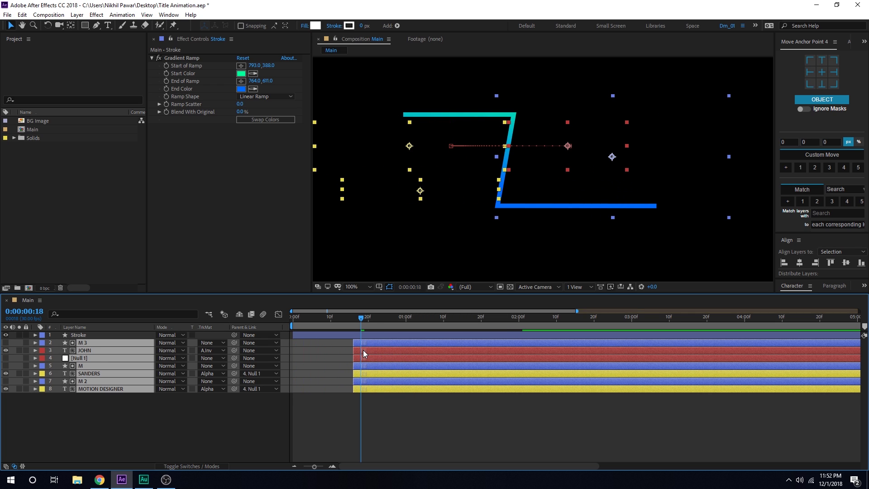
click(358, 425)
drag(348, 319, 262, 318)
key(space)
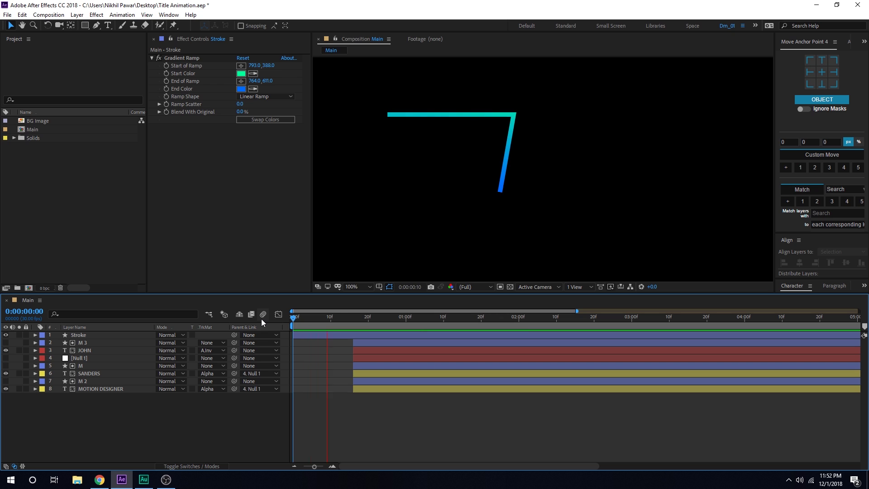
- Shift the layers beneath Stroke back earlier so they begin around frame 15
click(349, 319)
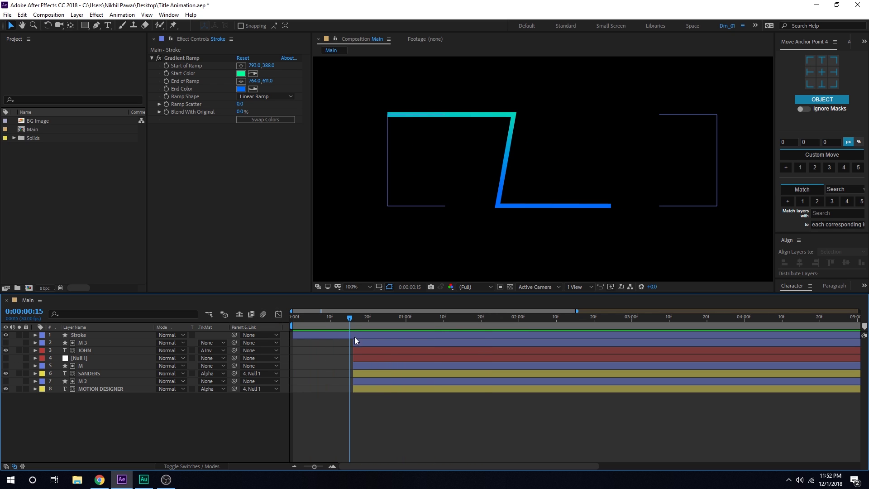
click(95, 336)
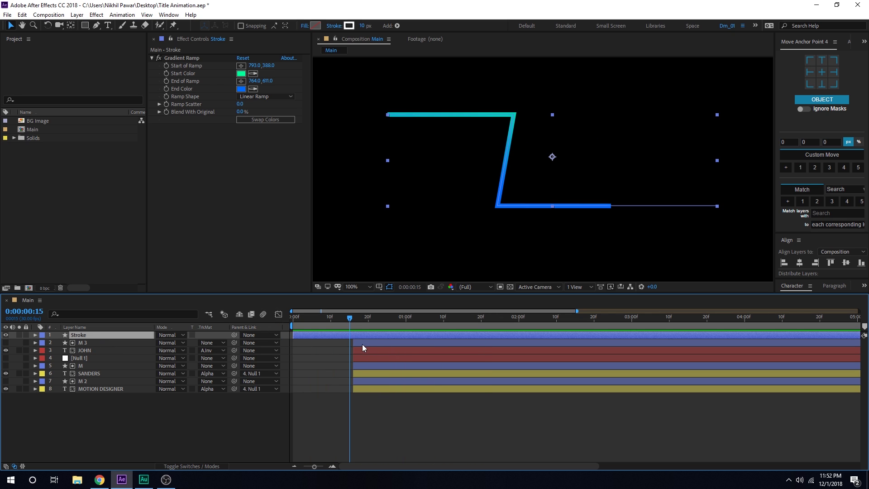
drag(85, 408, 96, 346)
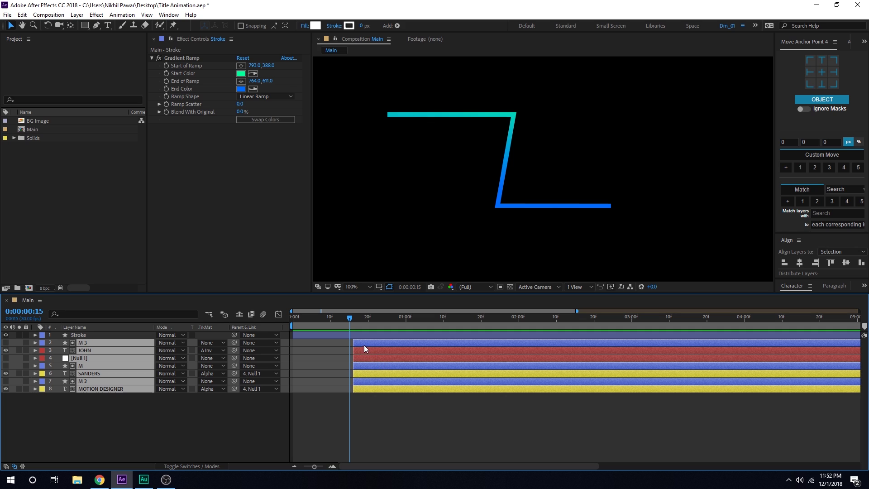
mouse_move(364, 345)
mouse_down()
mouse_move(349, 348)
mouse_move(330, 325)
mouse_move(366, 326)
mouse_move(330, 326)
mouse_move(338, 347)
mouse_move(330, 347)
mouse_move(311, 323)
mouse_up()
- Enable the composition Motion Blur switch and tick Motion Blur on all eight layers
key(space)
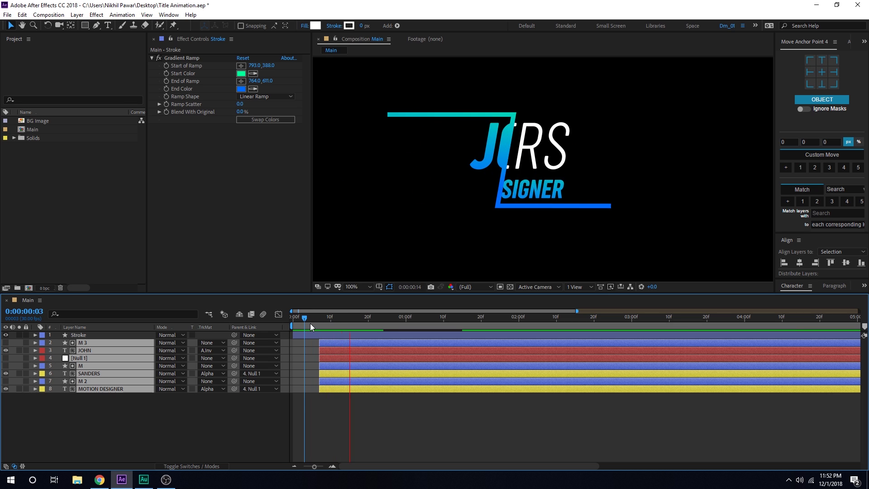
drag(370, 322, 369, 342)
mouse_move(72, 427)
mouse_down()
mouse_move(90, 371)
mouse_move(91, 331)
mouse_up()
click(262, 315)
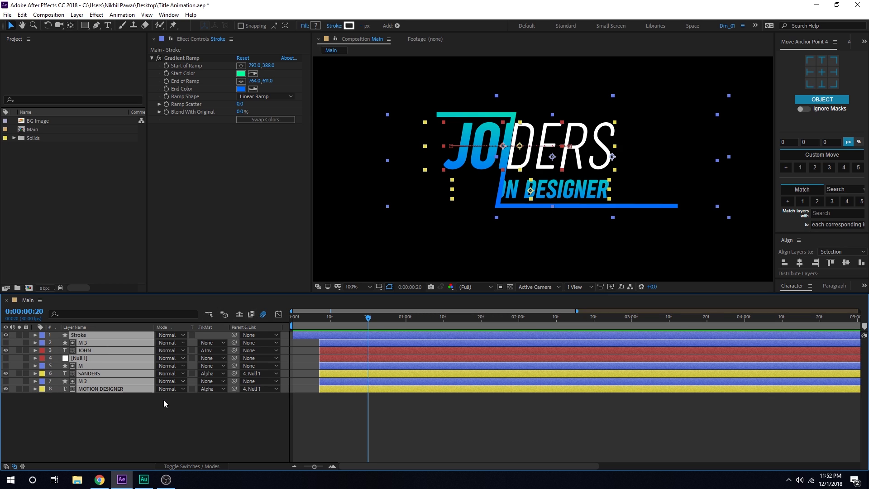
key(F4)
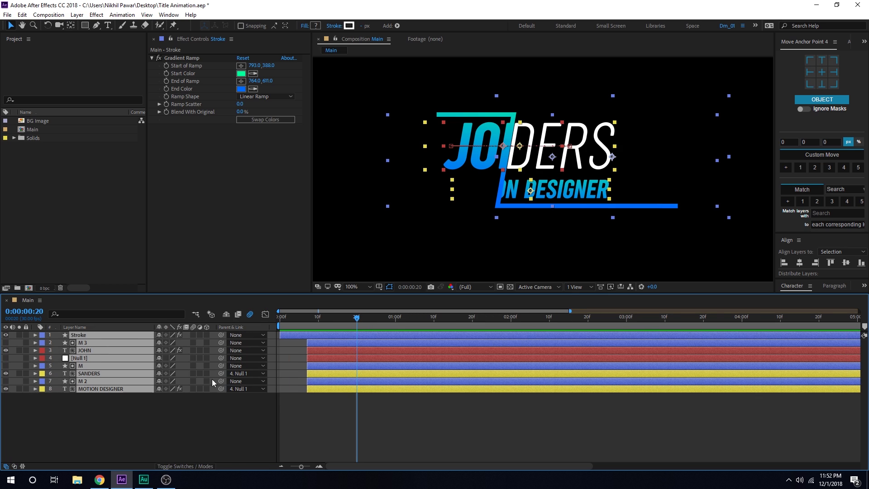
click(192, 336)
click(204, 429)
- Preview the motion-blurred title through 0:00:02:19, stopping mid-reveal at frame 19
scroll(491, 235, down, 2)
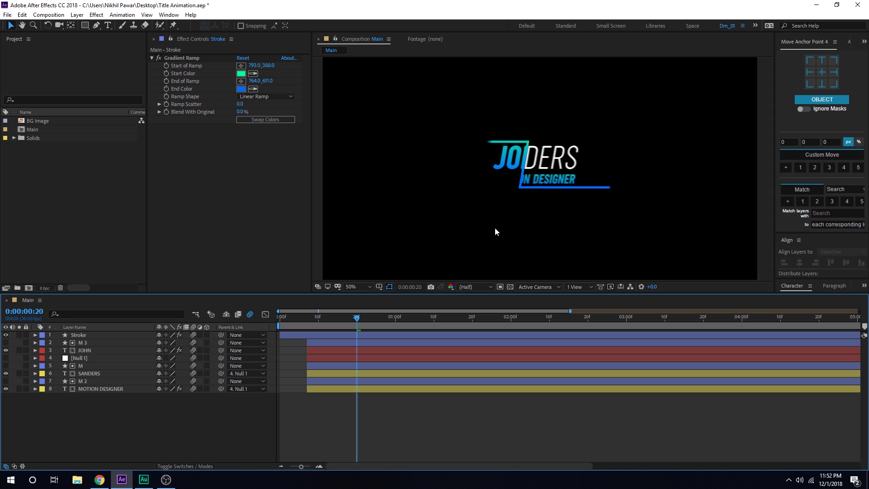
click(282, 314)
key(space)
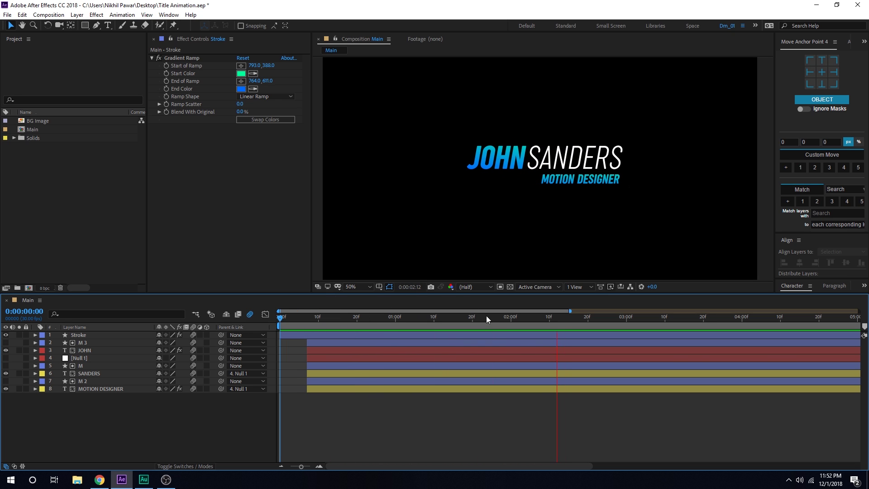
click(582, 319)
drag(583, 324, 585, 323)
key(space)
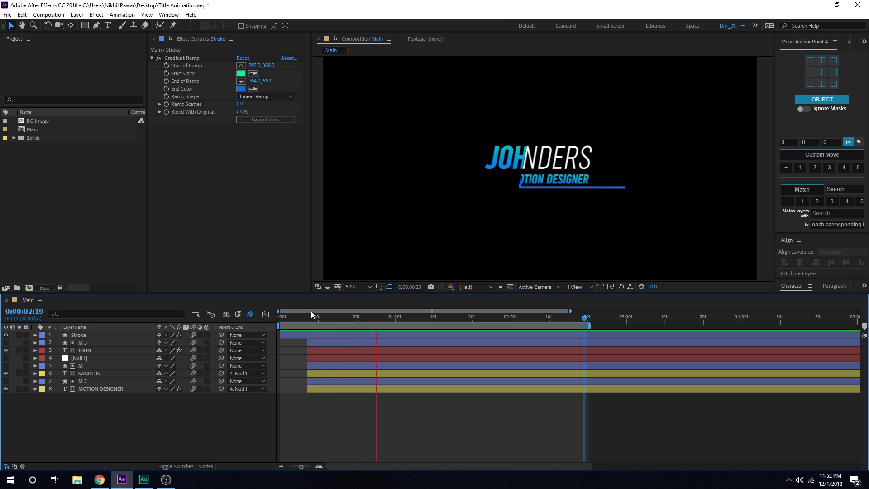
click(377, 318)
drag(378, 330, 353, 330)
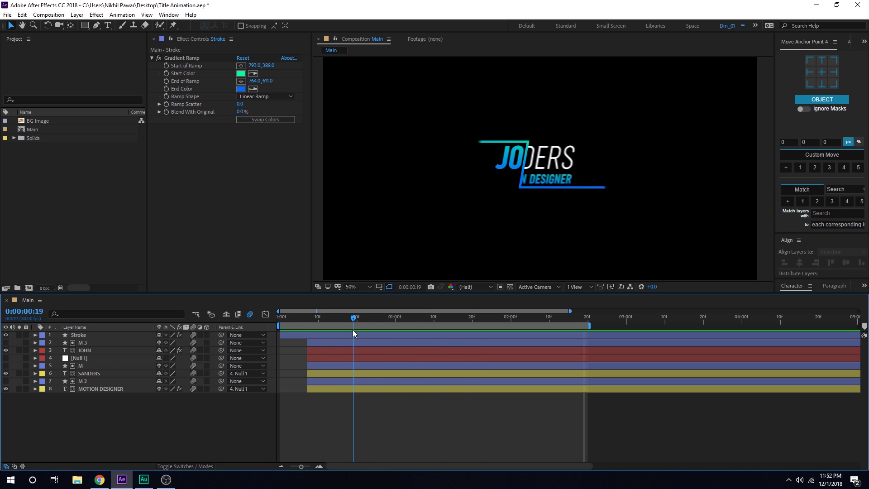
click(81, 337)
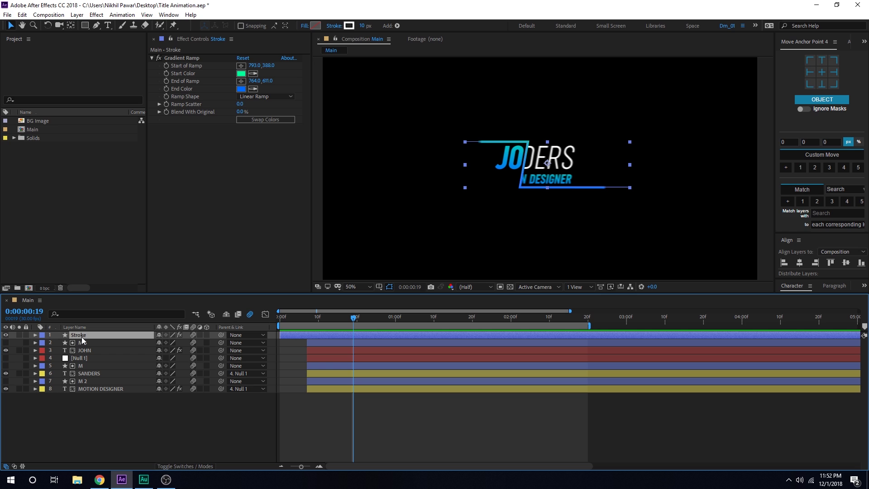
- Duplicate Stroke as Stroke 2 and show its Scale, trying then undoing a horizontal flip
key(ctrl+d)
key(r)
key(slash)
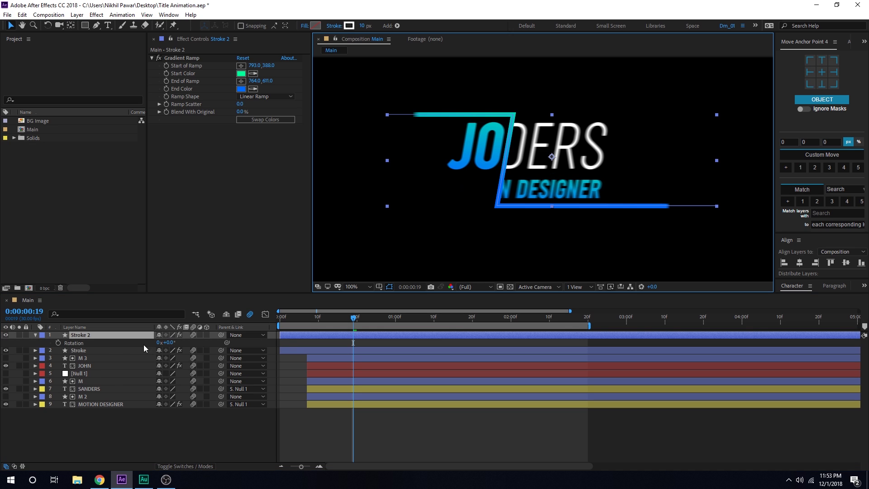
key(s)
click(161, 343)
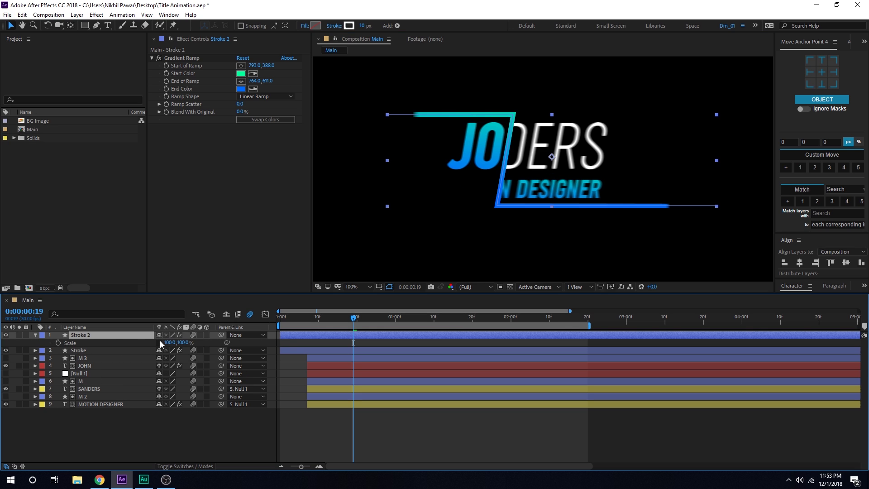
drag(166, 342, 69, 349)
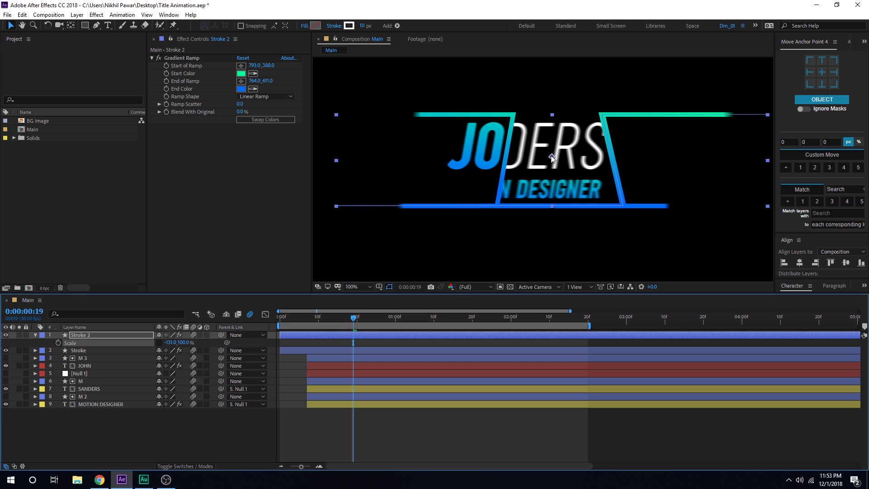
drag(551, 157, 456, 159)
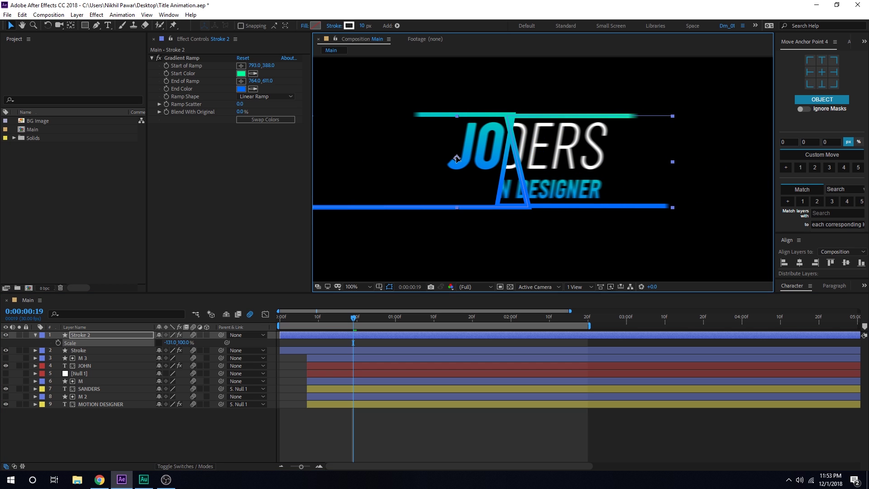
key(ctrl+z)
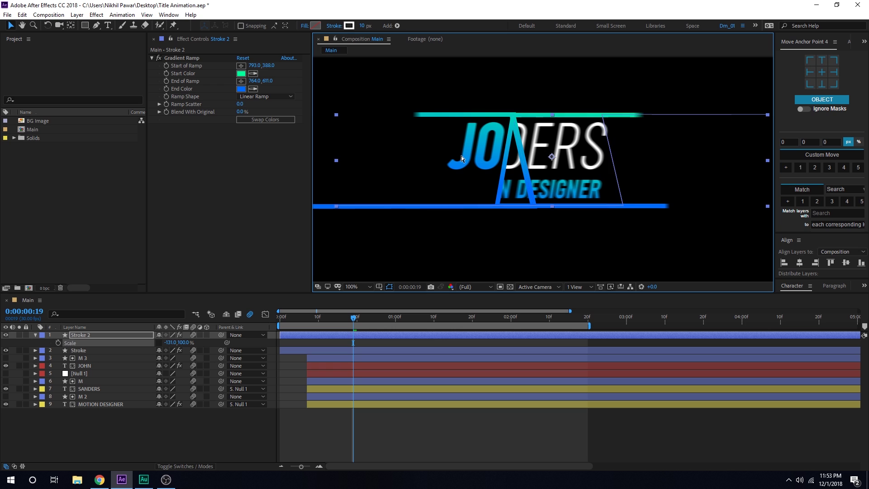
key(ctrl+z)
key(ctrl+z)
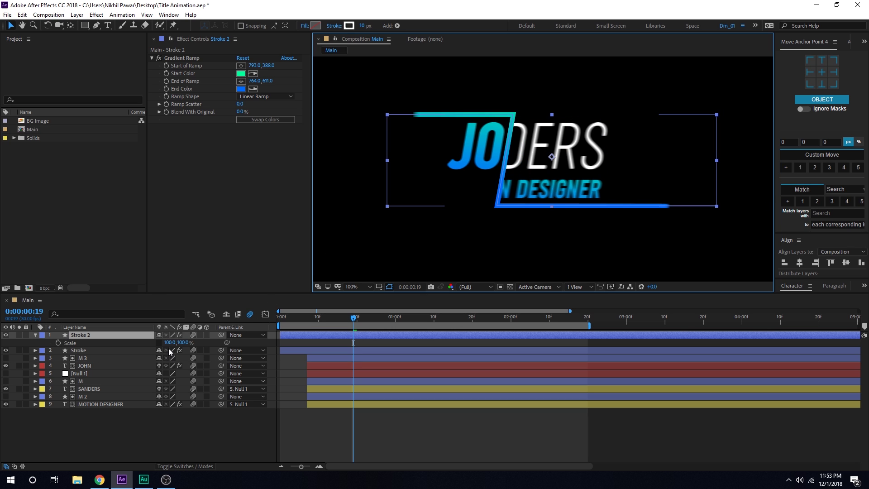
- Set Stroke 2 Scale to 100, -100% and nudge the flipped stroke slightly down in the viewer
drag(186, 342, 96, 355)
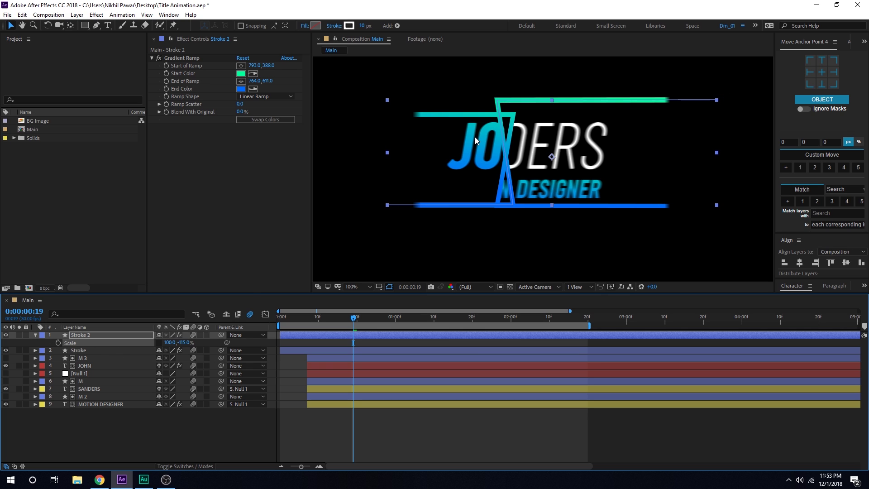
click(80, 336)
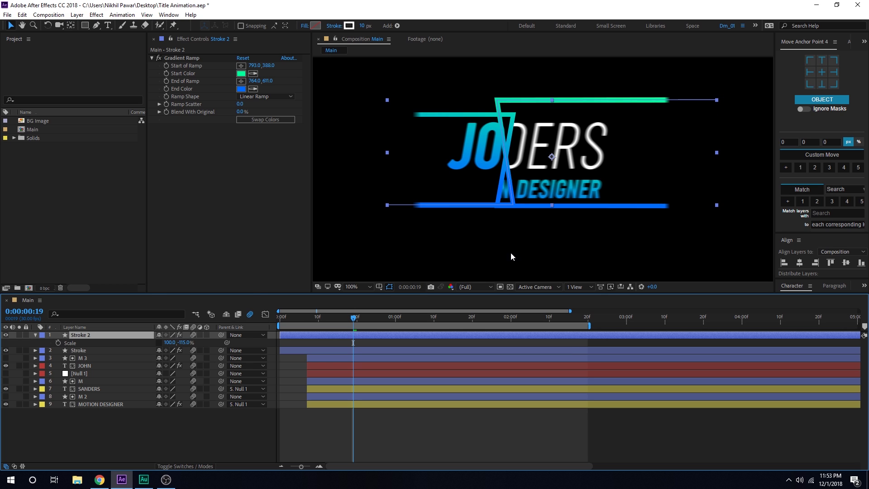
click(186, 342)
text(-100)
key(Return)
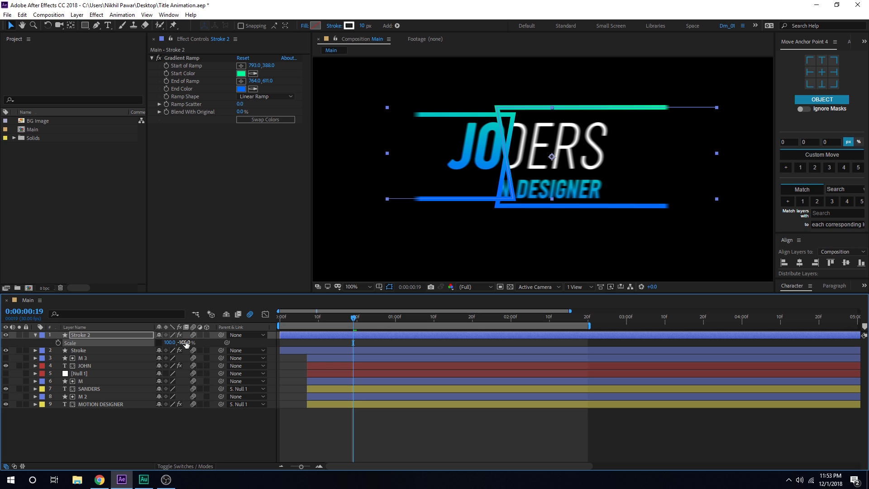
drag(552, 157, 550, 164)
key(period)
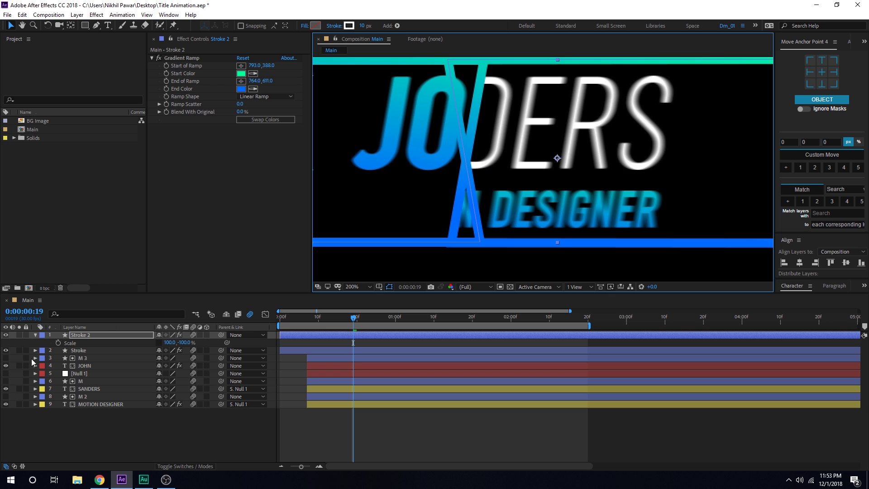
click(36, 335)
- Twirl open Stroke 2's Contents > Shape 1 and select Path 1 for editing
click(36, 335)
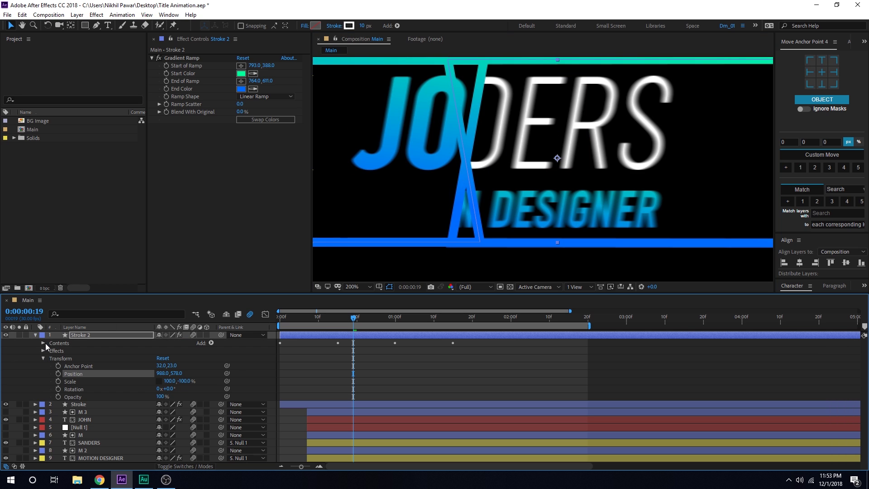
click(43, 358)
click(44, 343)
click(51, 351)
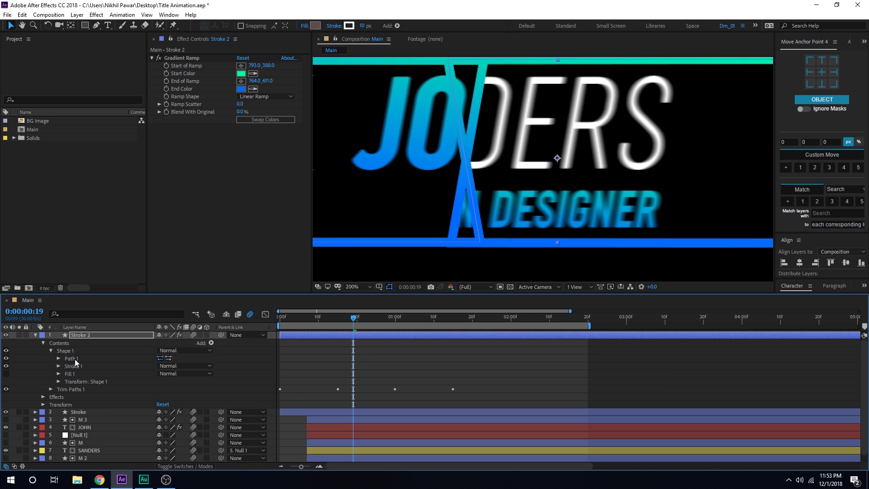
click(75, 360)
- Move Path 1's points so the connecting segment stands vertical, then preview both strokes
drag(483, 104, 496, 140)
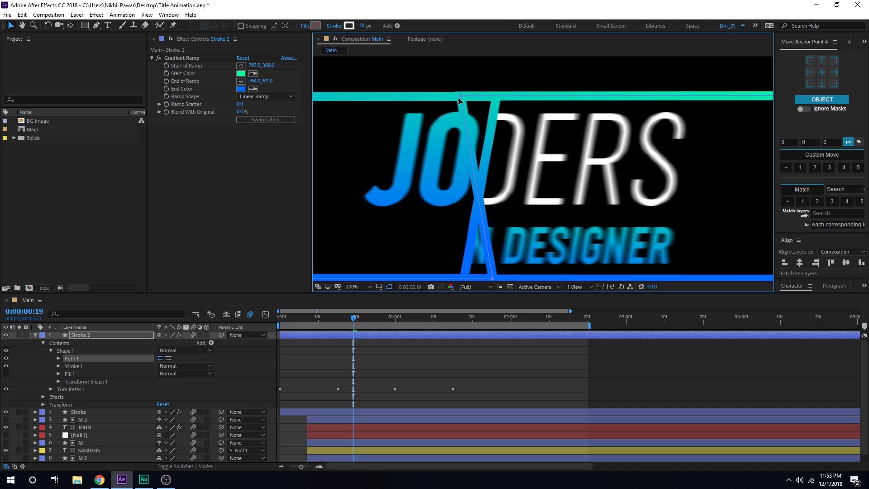
drag(460, 96, 496, 96)
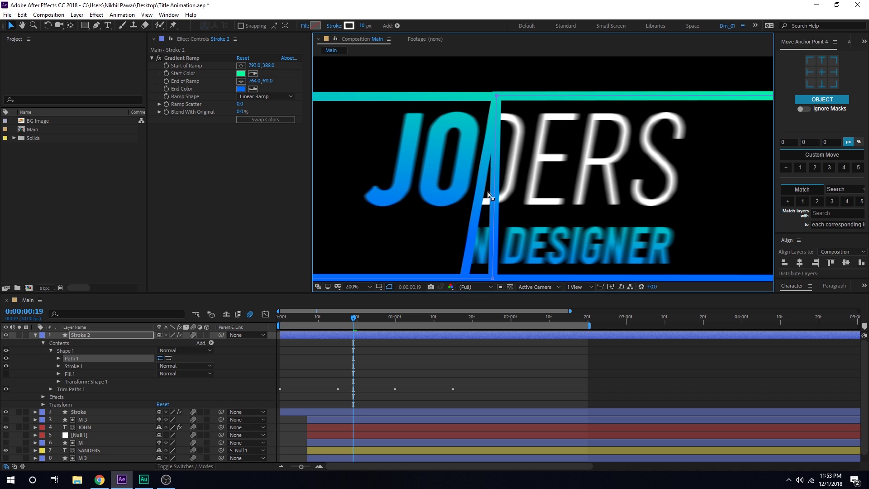
drag(496, 219, 500, 179)
key(v)
drag(498, 238, 467, 237)
scroll(471, 206, down, 2)
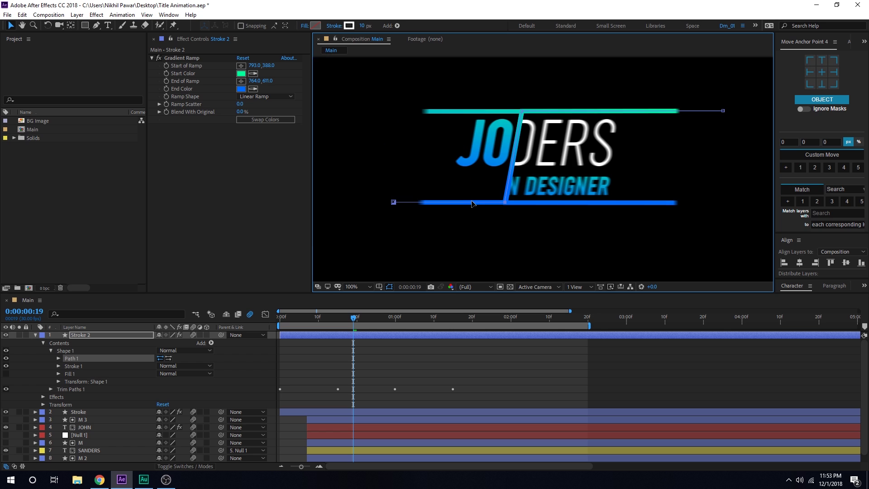
drag(393, 317, 349, 326)
key(space)
click(389, 353)
- Collapse Stroke 2 and preview the two-stroke title reveal from the first frame
scroll(522, 215, down, 1)
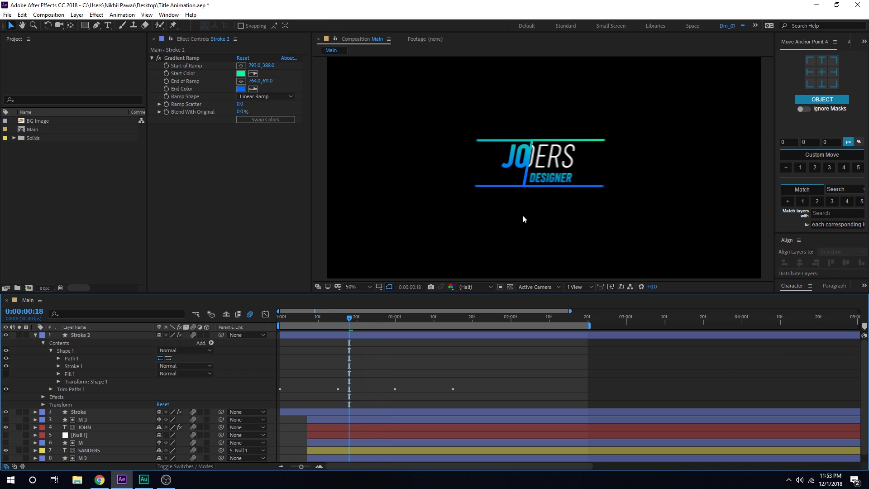
key(h)
key(v)
click(35, 335)
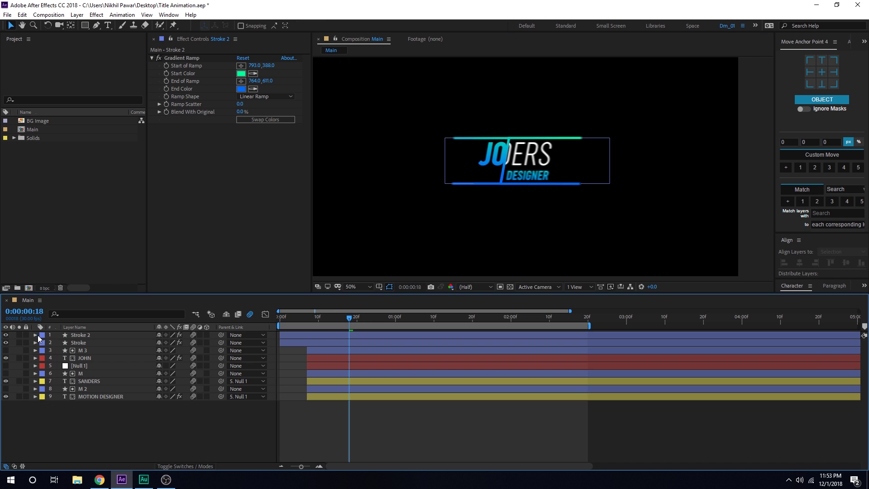
key(Home)
key(space)
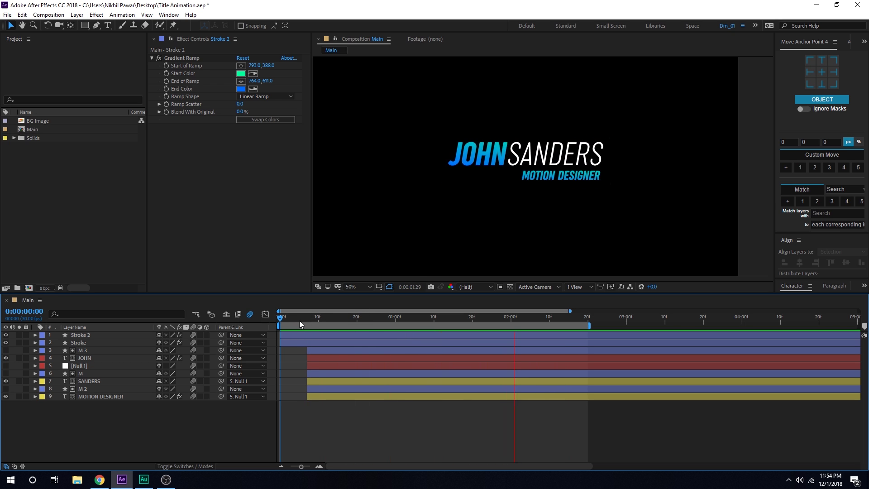
click(335, 324)
mouse_move(335, 323)
mouse_down()
mouse_move(363, 323)
mouse_move(276, 321)
mouse_move(371, 330)
mouse_move(304, 329)
mouse_move(383, 340)
mouse_move(310, 336)
mouse_up()
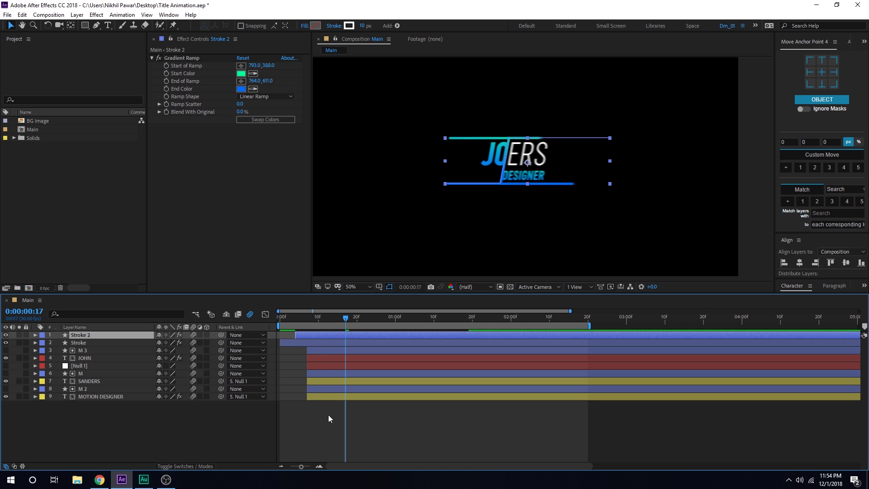
- Start the Stroke 2 layer a few frames later and preview the staggered reveal
click(328, 414)
key(Home)
key(space)
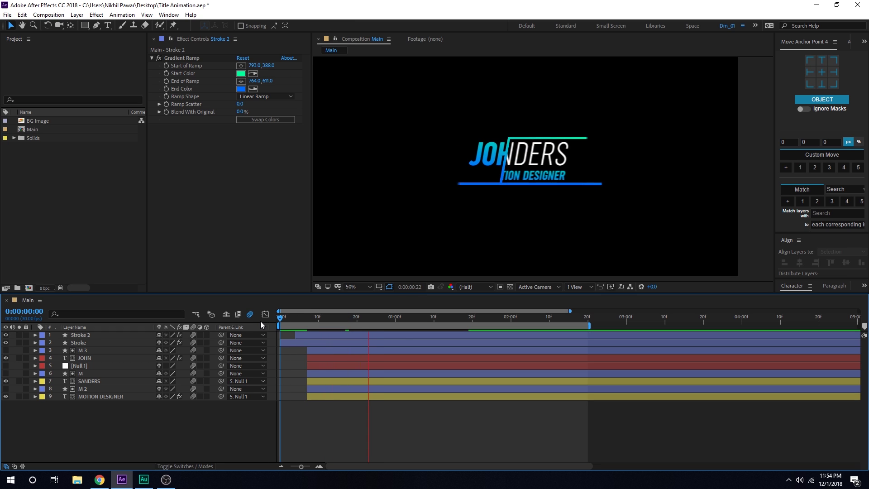
mouse_move(300, 316)
mouse_down()
mouse_move(337, 318)
mouse_move(320, 336)
mouse_up()
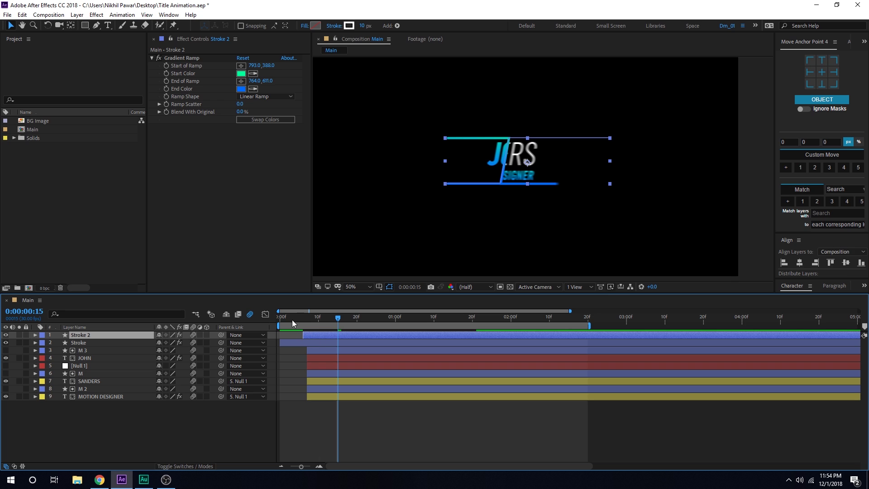
key(Home)
key(space)
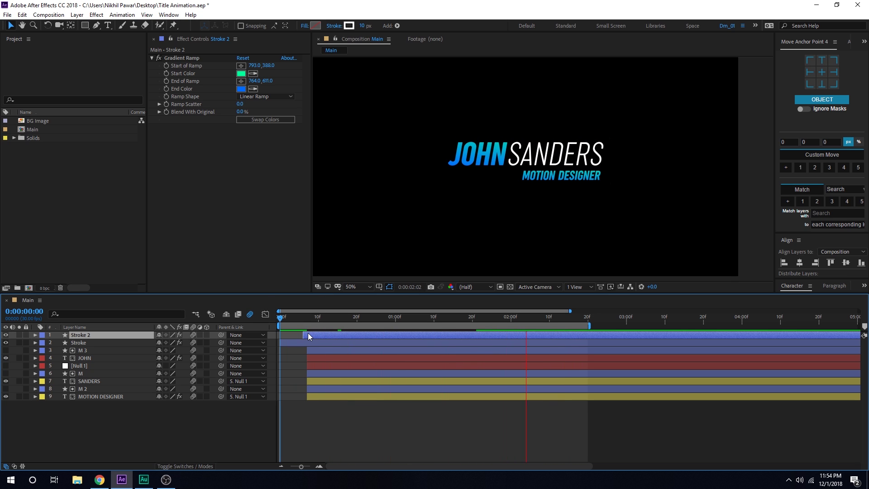
- Pull Stroke 2 slightly earlier, replay, scrub to 1:13 and select all nine title layers
drag(308, 335, 297, 335)
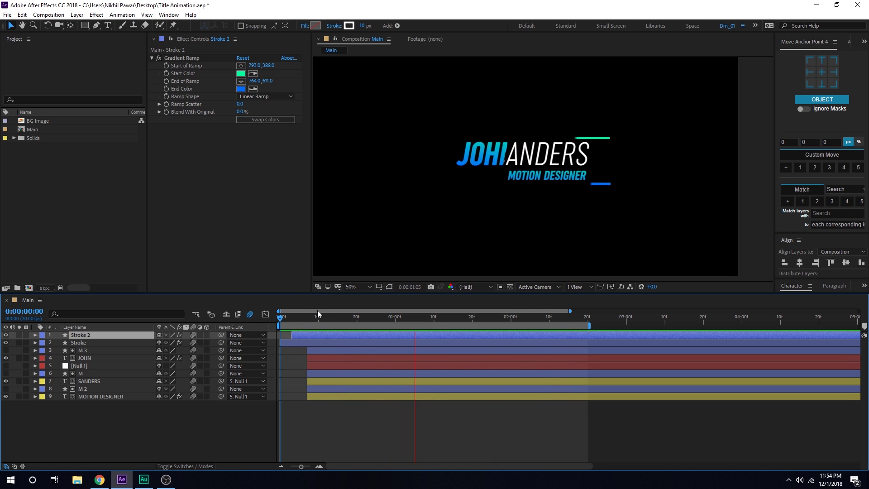
click(295, 316)
key(space)
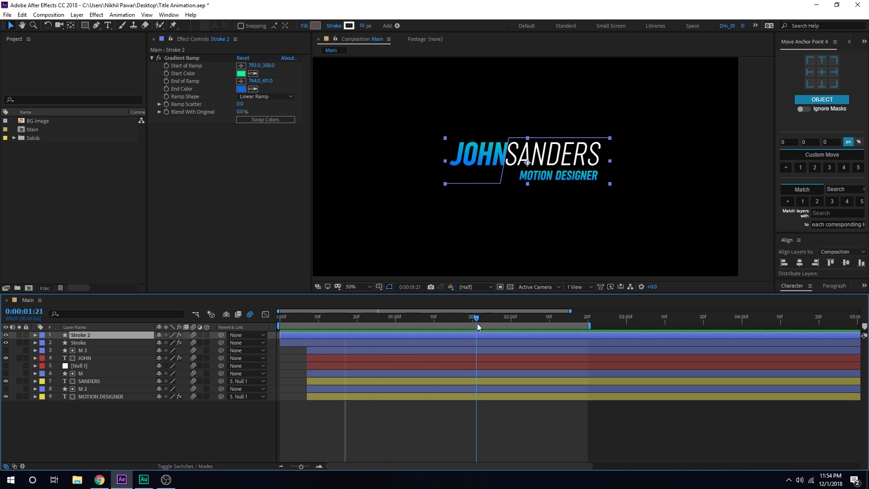
key(F2)
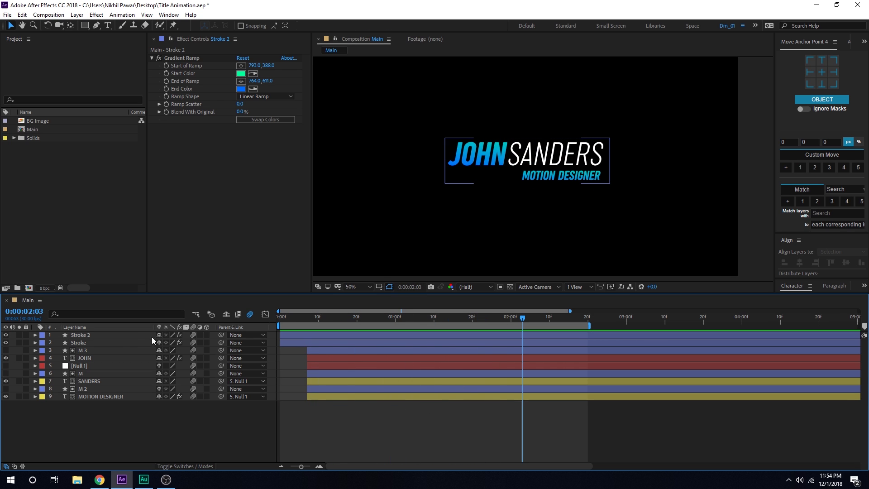
drag(305, 314, 447, 332)
drag(64, 426, 88, 335)
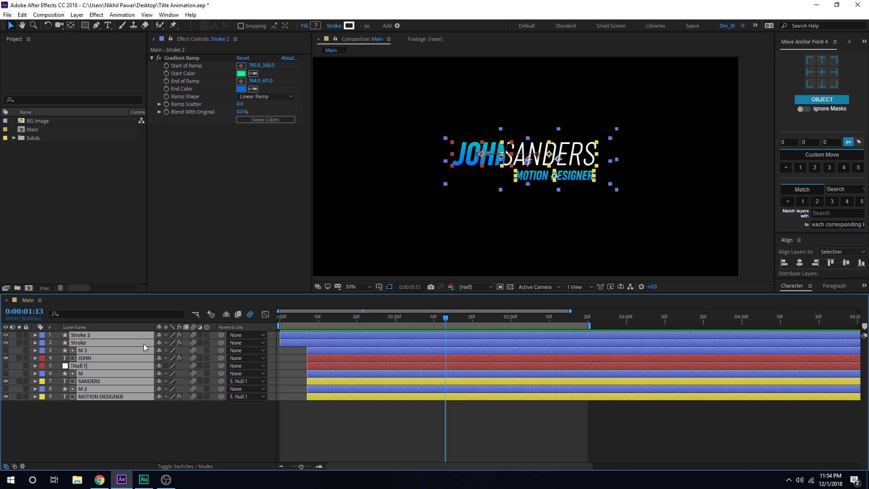
- Precompose the nine title layers into a pre-comp named Text, redoing an unnamed first attempt
key(ctrl+shift+c)
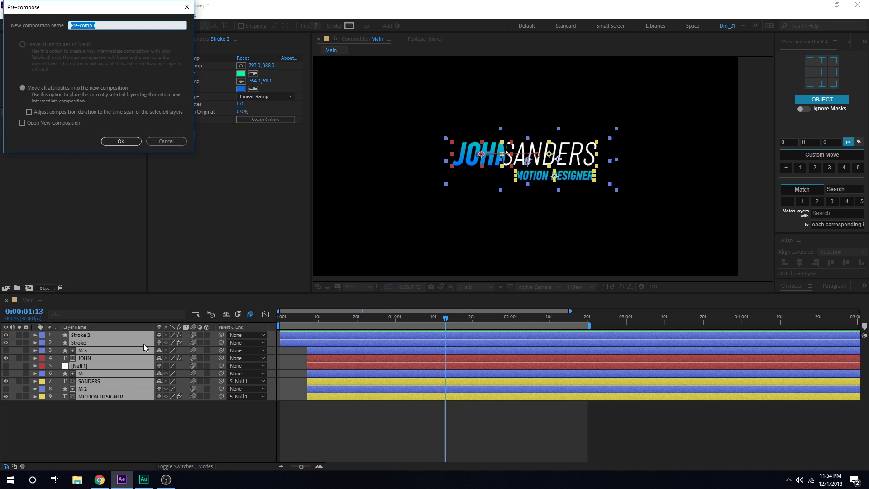
key(Return)
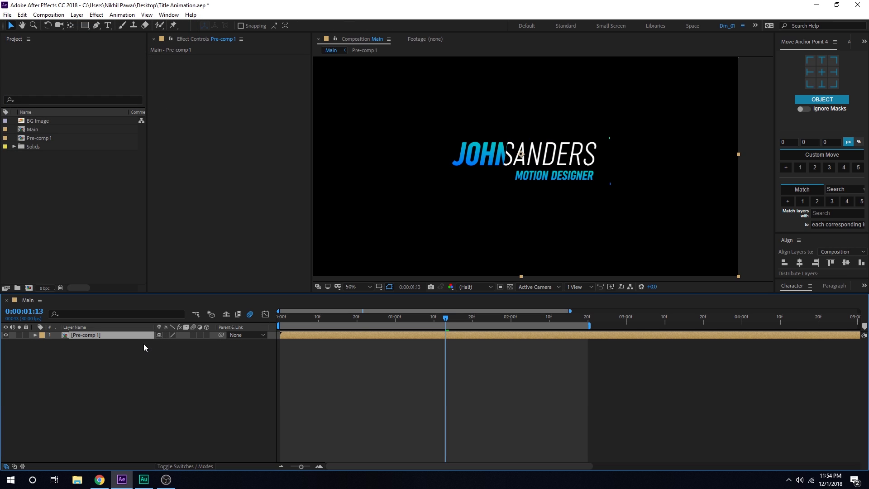
key(t)
key(ctrl+z)
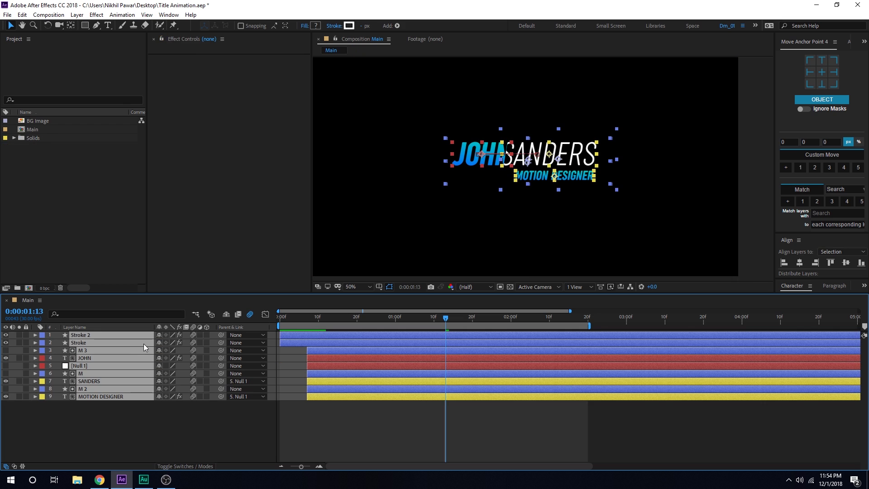
key(ctrl+shift+c)
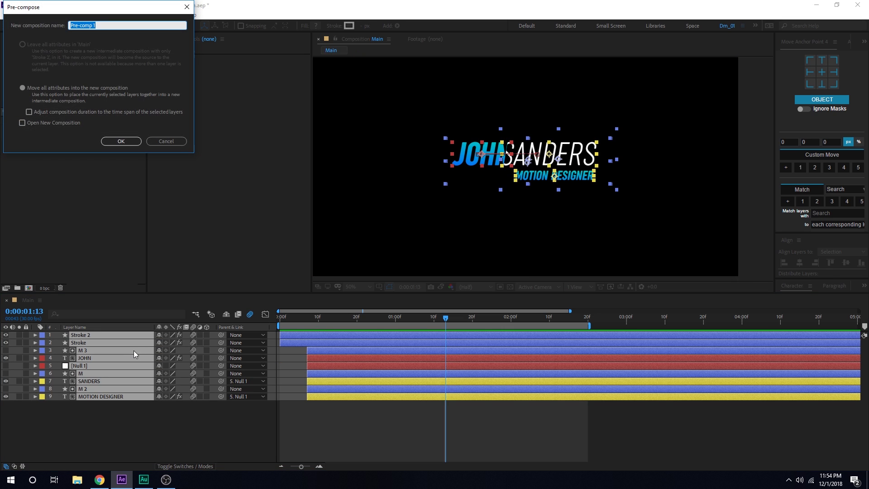
text(Text)
click(121, 141)
drag(447, 316, 626, 336)
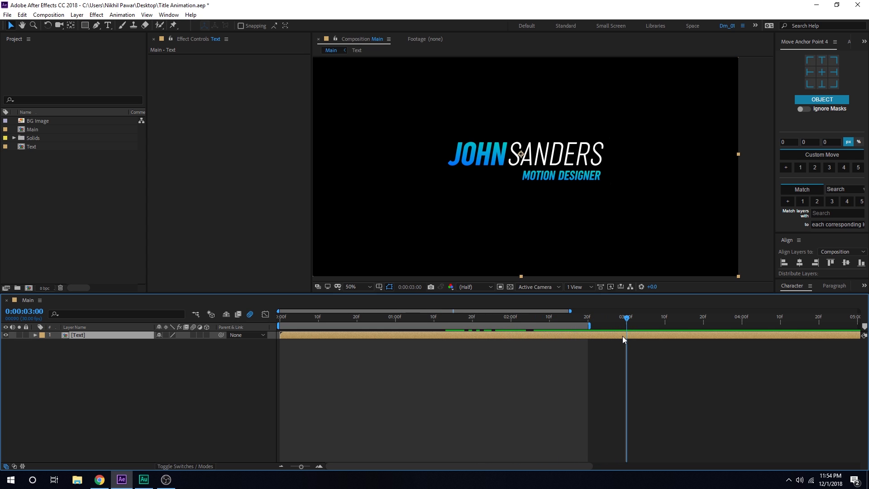
- End the Text layer at 3:00 and add a time-reversed duplicate starting at 3:00
key(alt+bracketright)
key(minus)
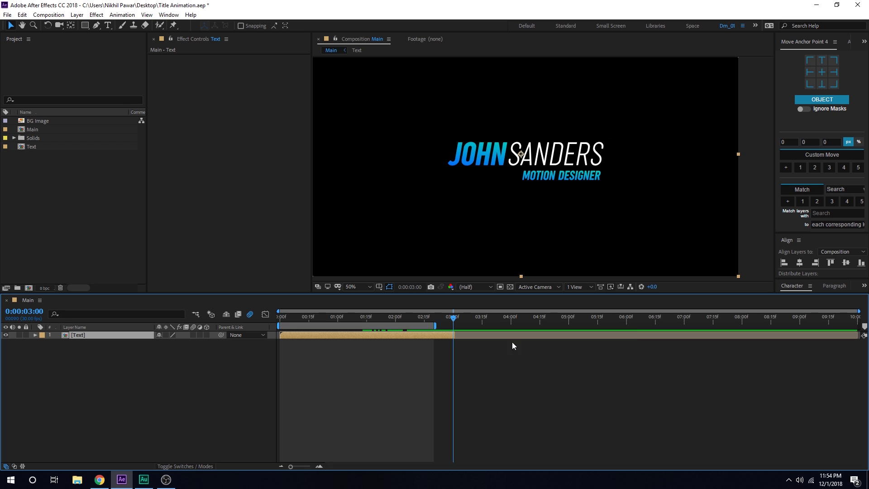
key(ctrl+d)
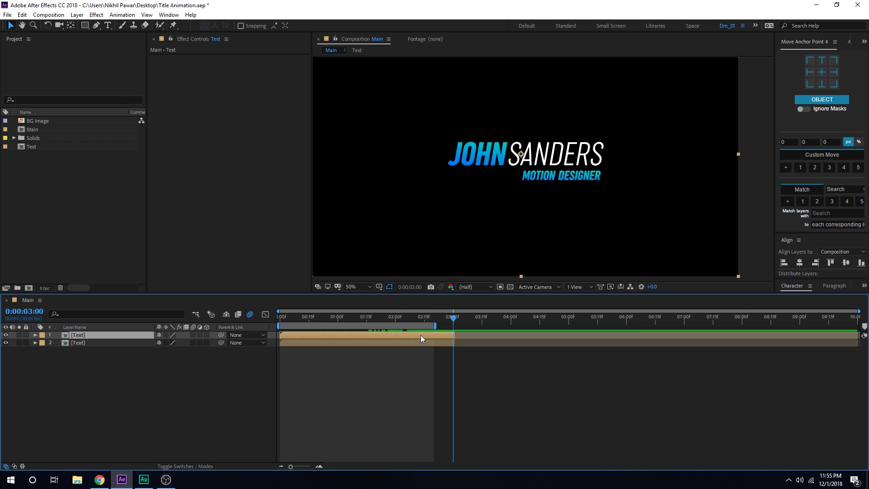
right_click(412, 336)
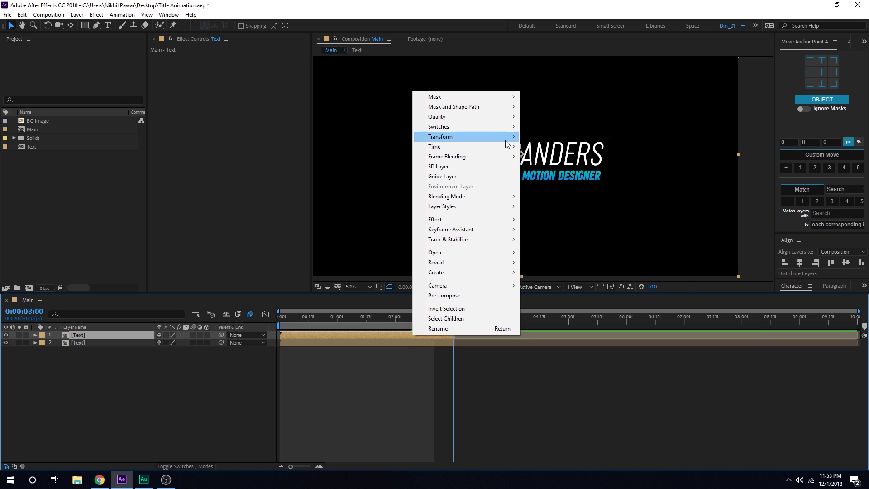
mouse_move(503, 149)
click(553, 155)
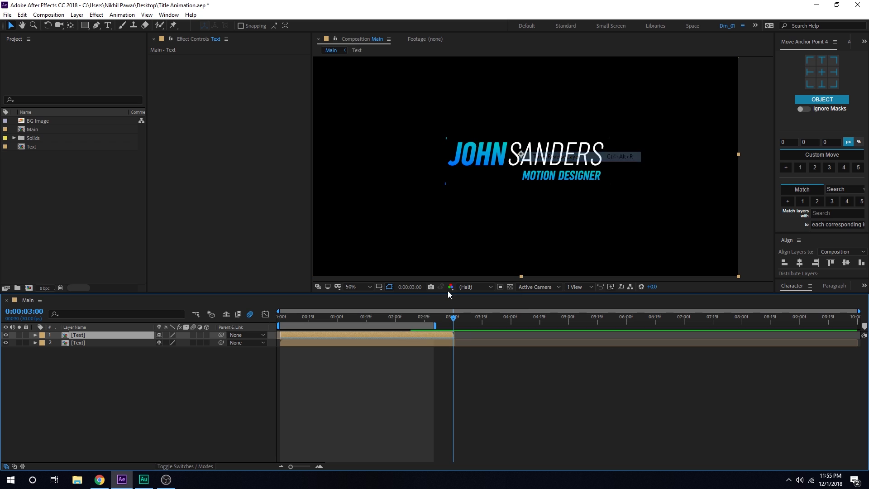
drag(306, 337, 501, 322)
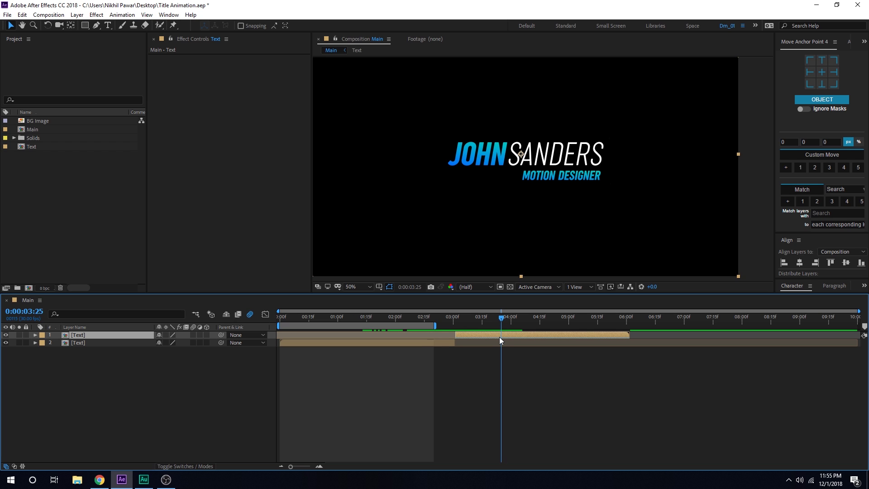
- Trim the reversed copy, move it back near 3:00, and end the work area at 5:09
key(alt+bracketleft)
drag(516, 339, 476, 338)
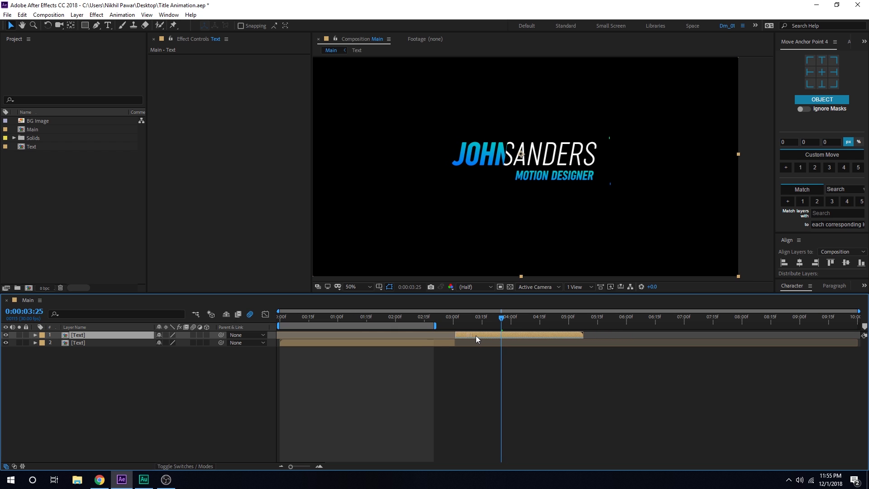
click(562, 317)
drag(569, 327, 586, 328)
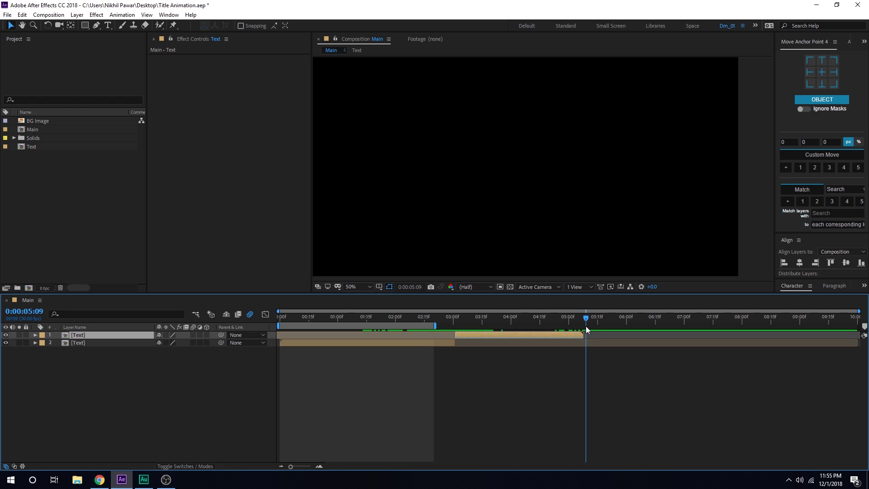
key(n)
key(space)
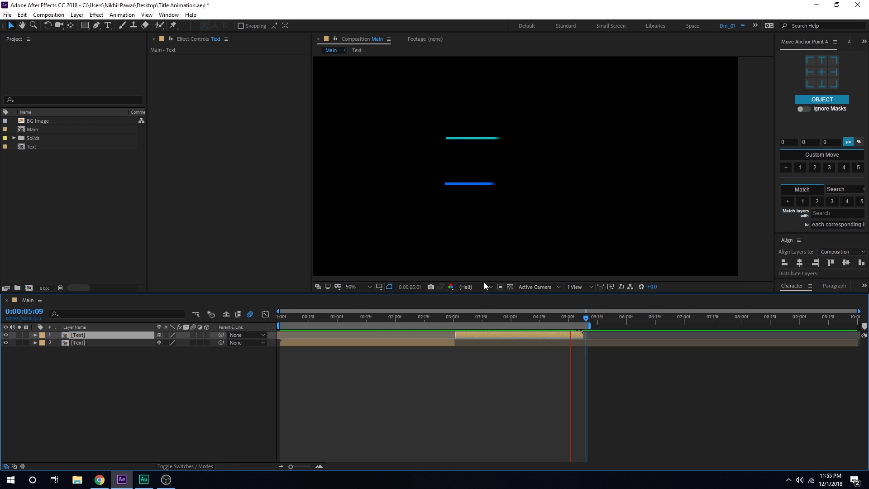
drag(463, 318, 546, 322)
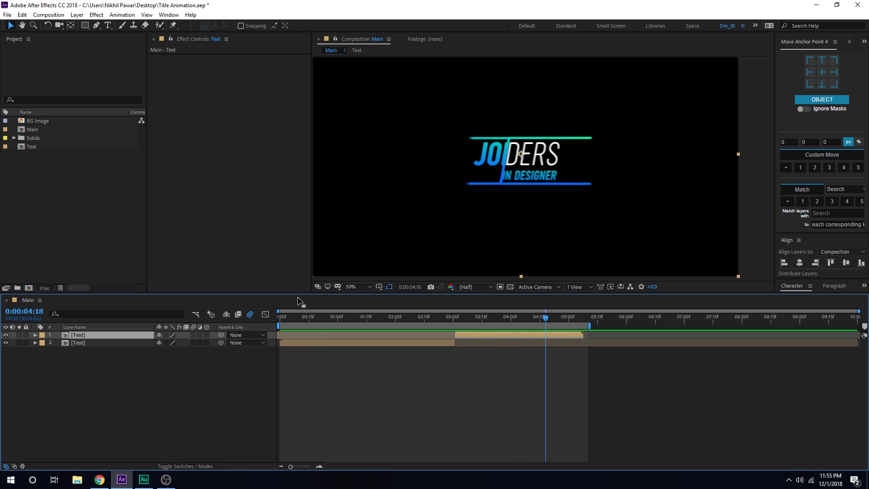
- Enlarge the composition viewer and pan it to show the full title
drag(295, 294, 295, 327)
key(h)
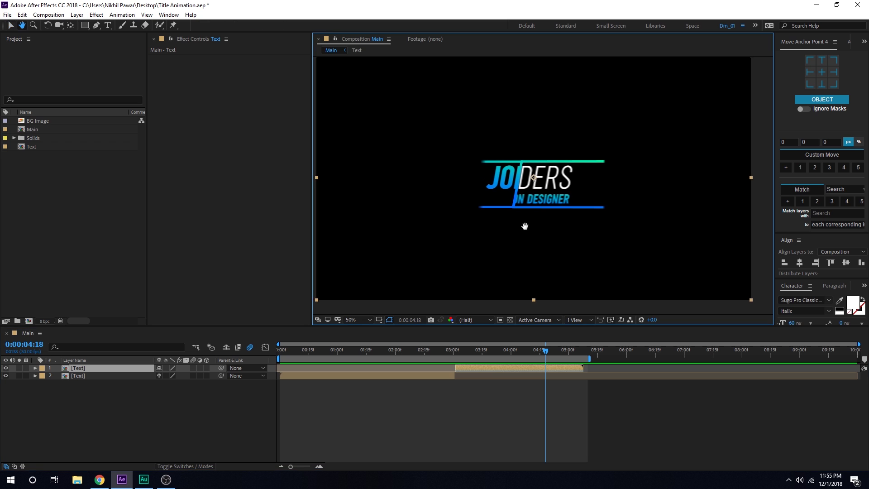
drag(524, 227, 533, 232)
key(v)
click(130, 403)
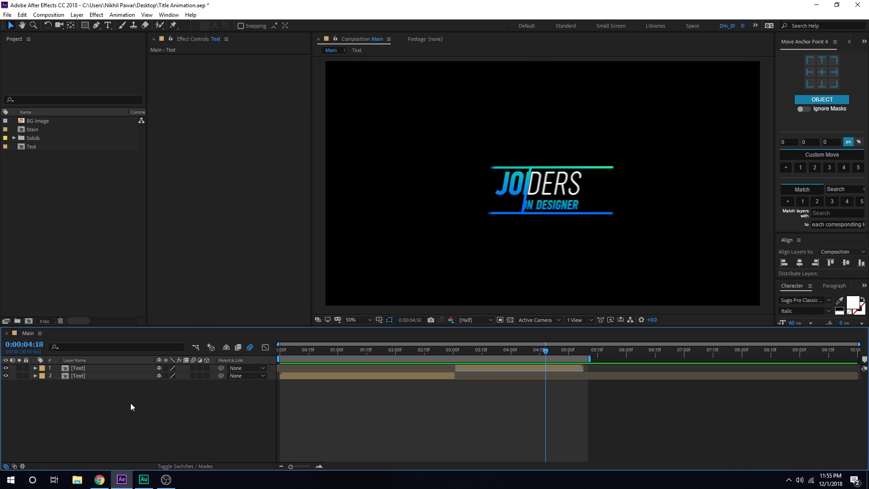
drag(306, 354, 449, 353)
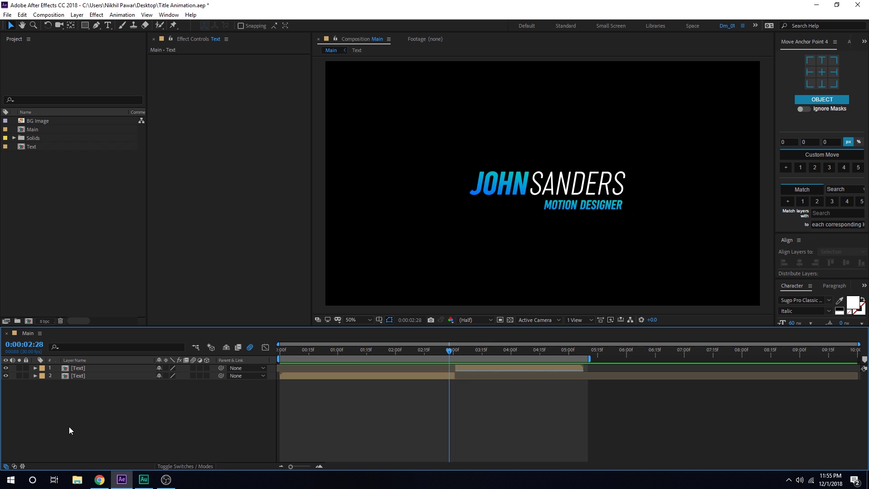
- Create a new solid layer named BG
key(ctrl+y)
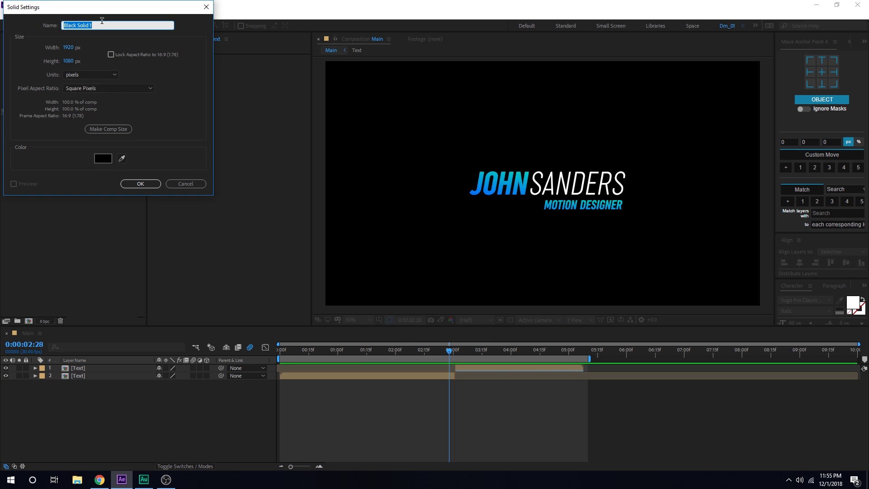
text(BG)
click(141, 184)
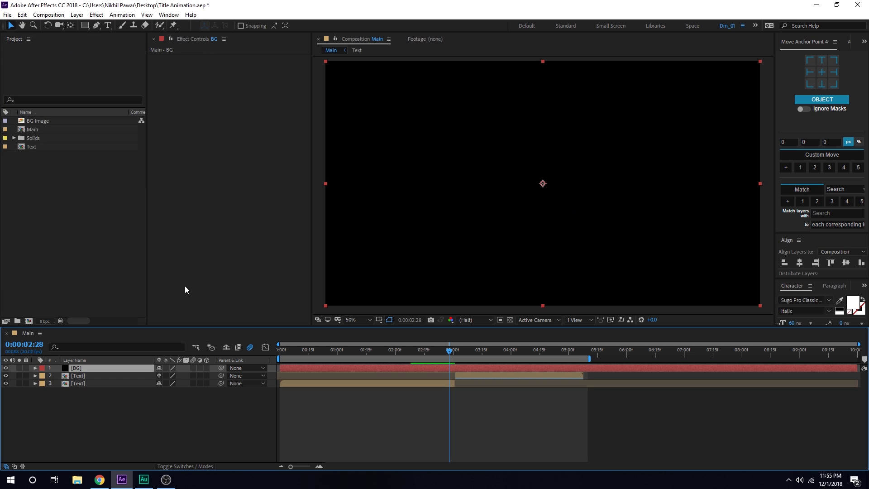
- Add the BG Image photo, scale it to 41%, and apply a Tint effect
drag(32, 125, 91, 367)
key(s)
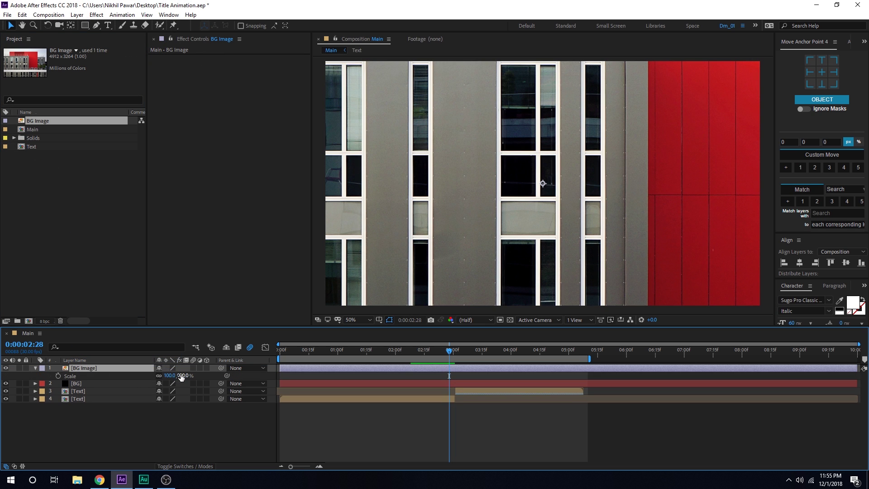
drag(181, 377, 159, 388)
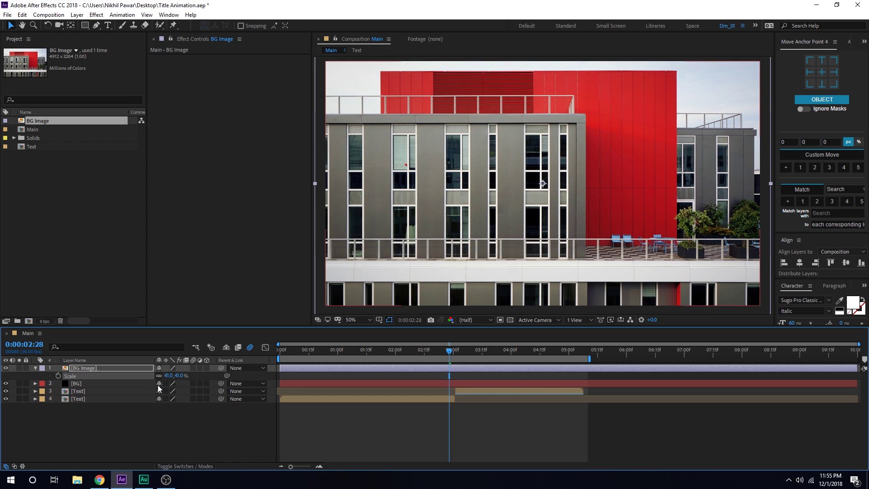
key(ctrl+space)
text(tint)
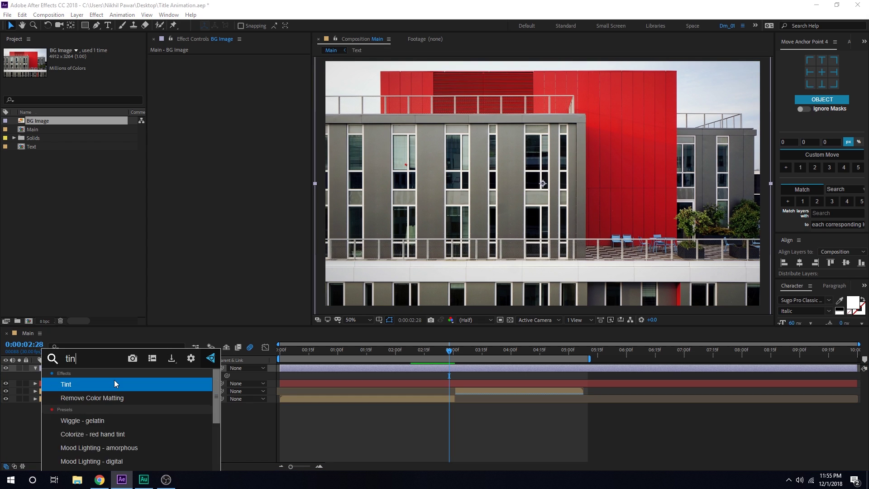
key(Return)
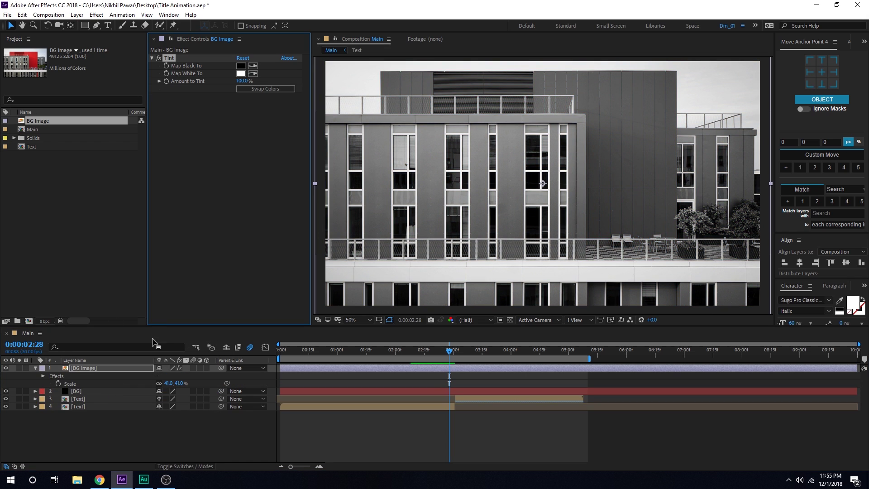
- Fade the BG Image layer to 4% opacity and select it together with BG
click(88, 370)
key(t)
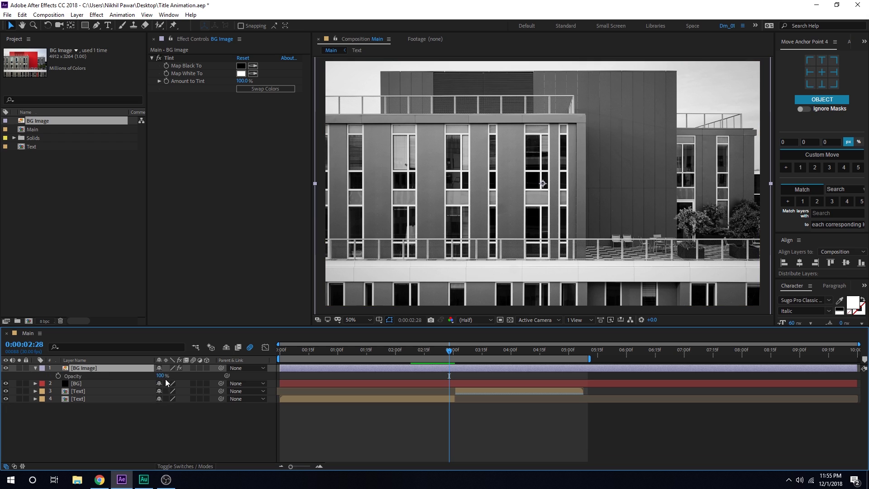
text(4)
key(Return)
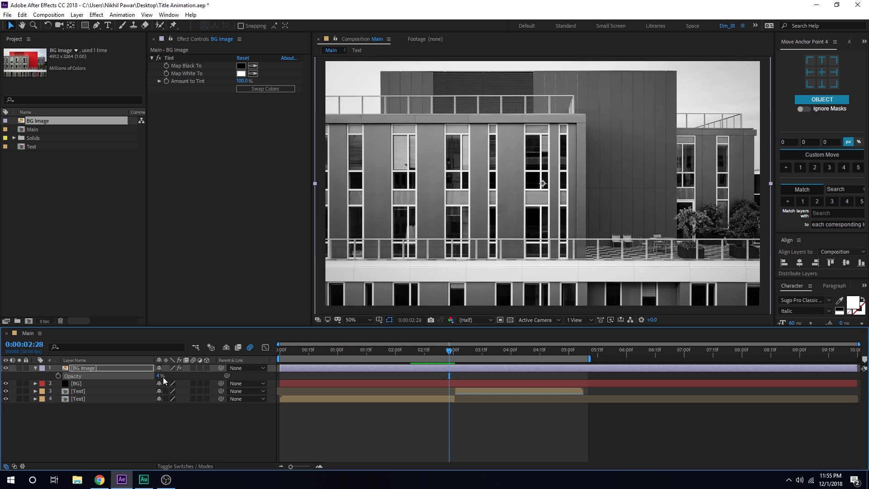
click(34, 369)
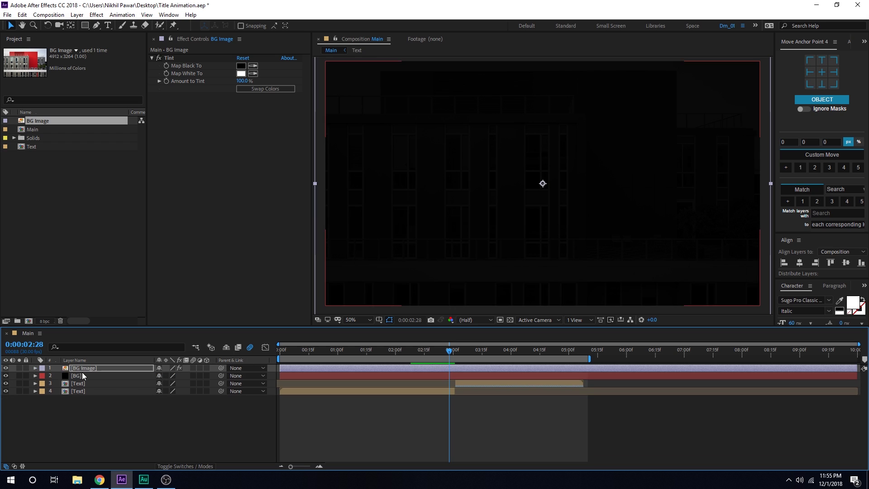
shift+click(83, 374)
- Send the photo and BG beneath the text, then precompose both text layers into 'Animation'
key(ctrl+shift+bracketleft)
click(161, 411)
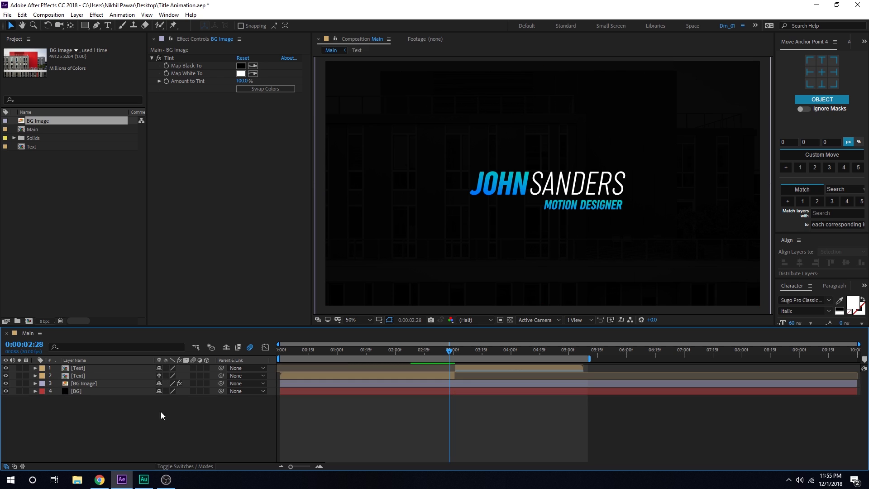
click(89, 371)
shift+click(82, 375)
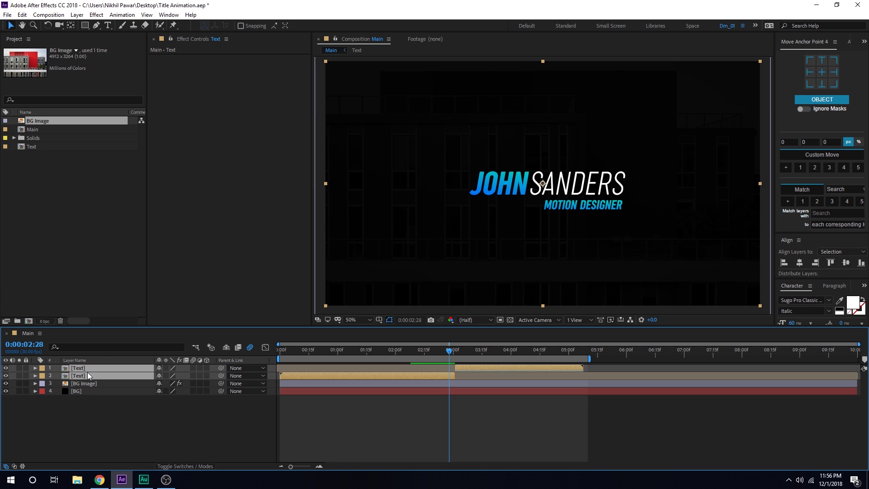
key(ctrl+space)
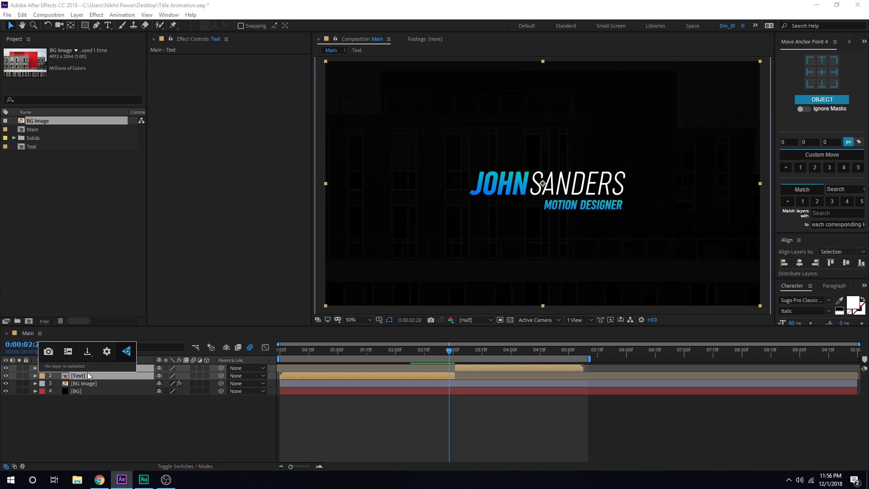
key(ctrl+shift+c)
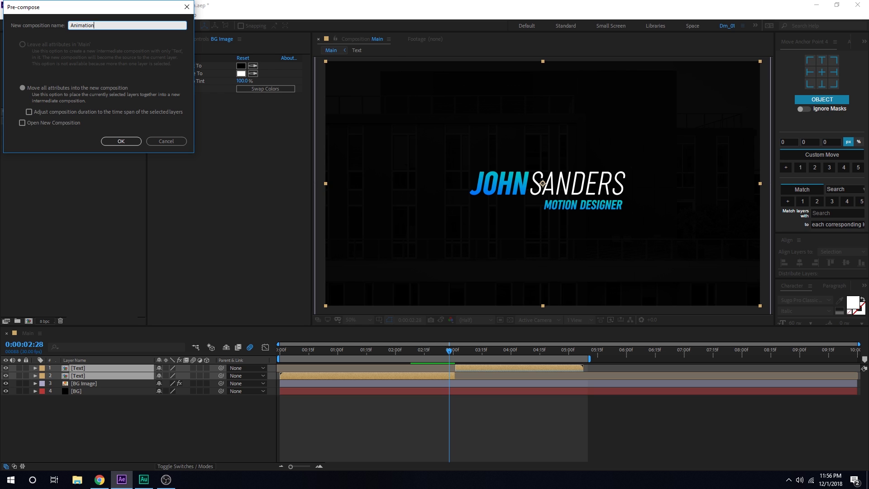
key(Return)
- Duplicate the Animation precomp and flip the copy upside down with negative Scale Y
key(ctrl+d)
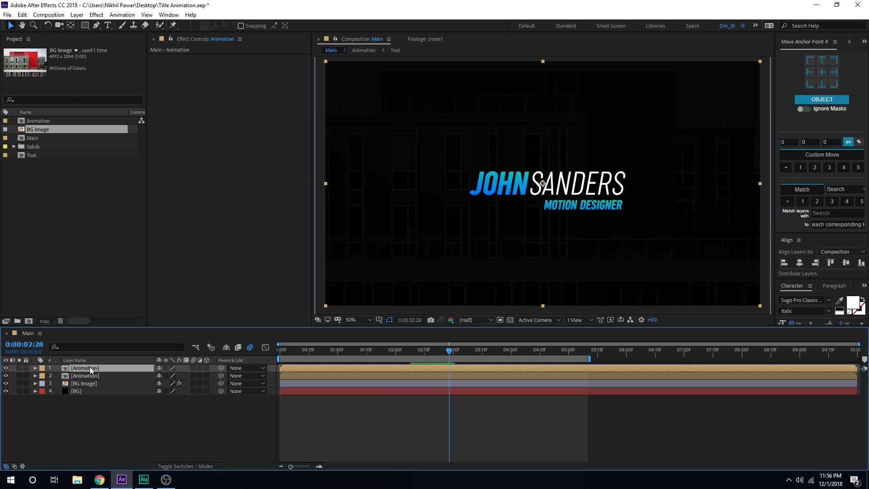
click(87, 375)
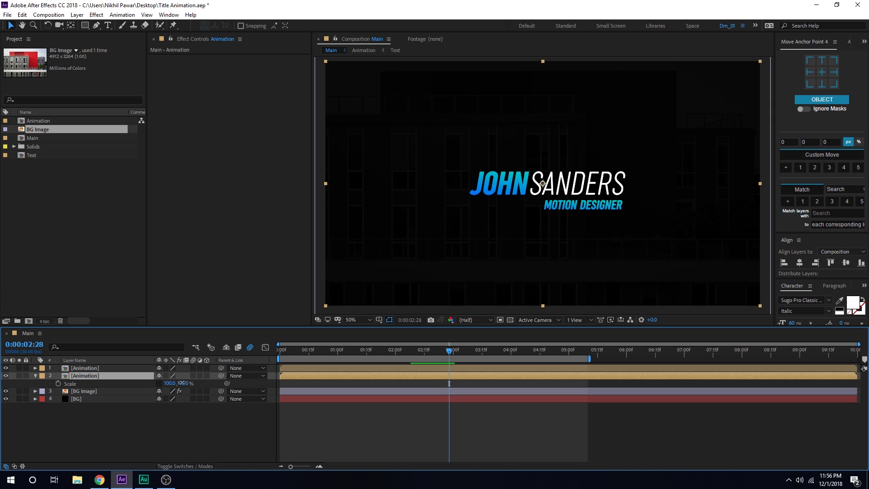
drag(182, 385, 127, 393)
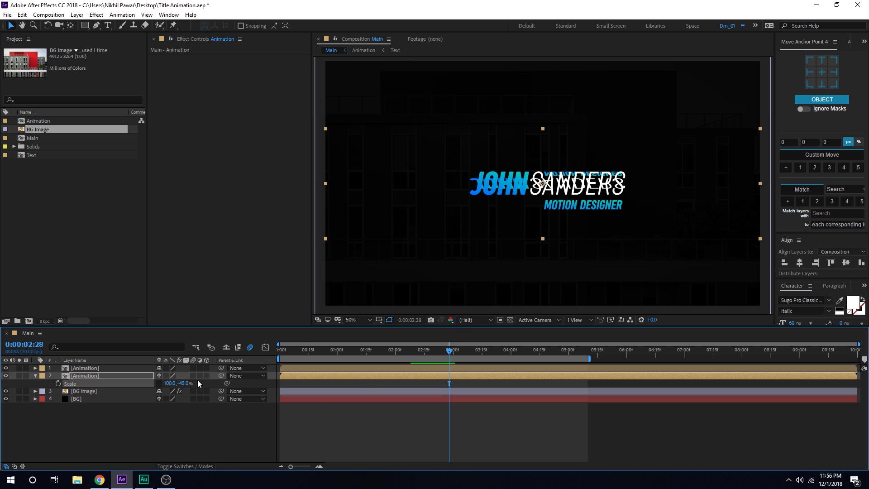
- Set the copy's vertical scale to -25% and move it down beneath the title
click(184, 383)
text(-25)
key(Return)
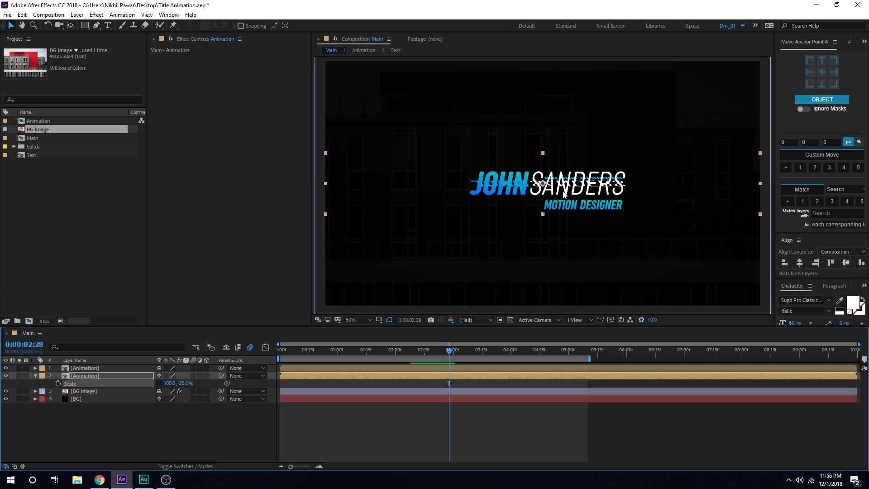
drag(540, 185, 540, 240)
click(88, 376)
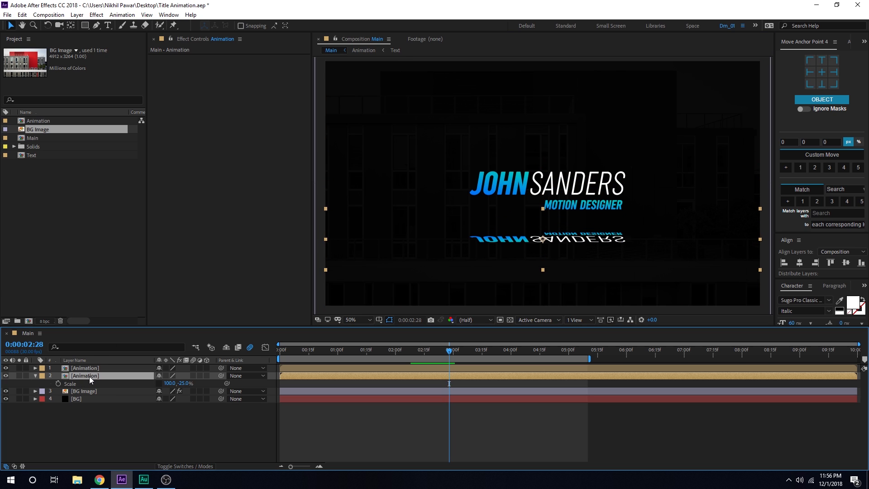
- Apply Fast Blur (Legacy) to the reflection with Repeat Edge Pixels on and Blurriness 197
key(ctrl+space)
text(fast)
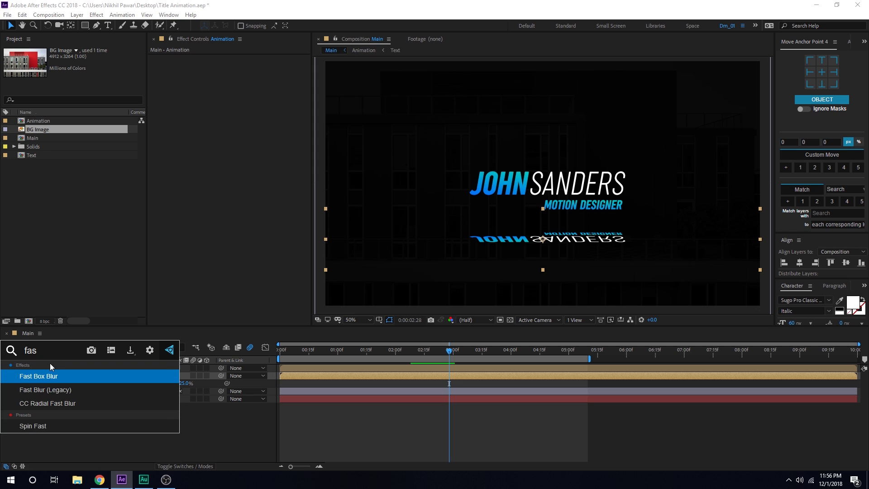
click(52, 388)
click(240, 82)
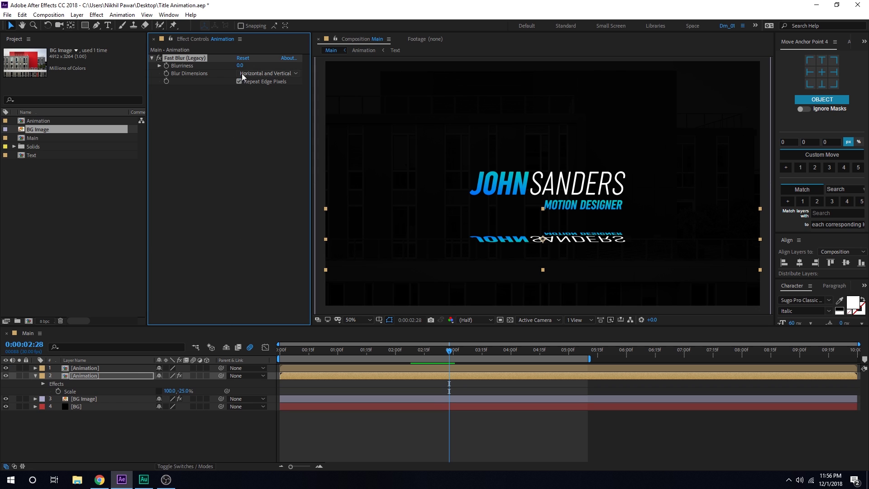
drag(240, 66, 327, 63)
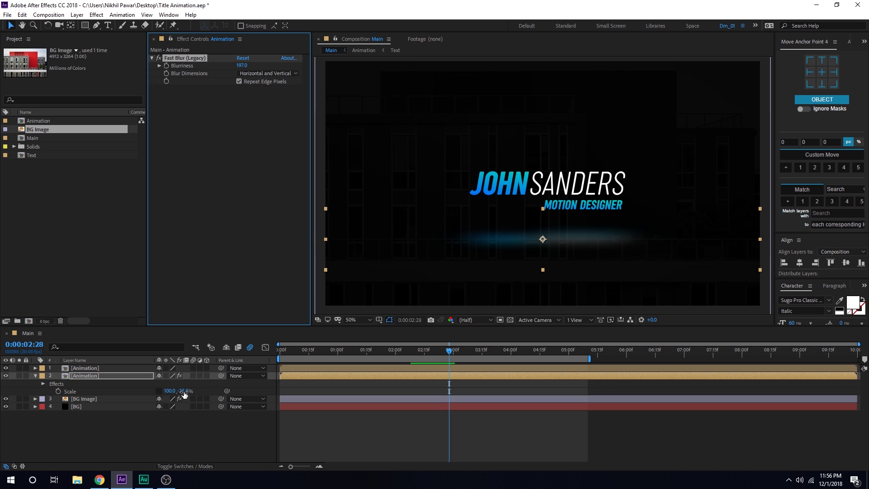
- Squash the reflection further vertically and lower its opacity to about 42%
mouse_move(183, 390)
mouse_down()
mouse_move(193, 391)
mouse_move(175, 395)
mouse_up()
key(y)
key(t)
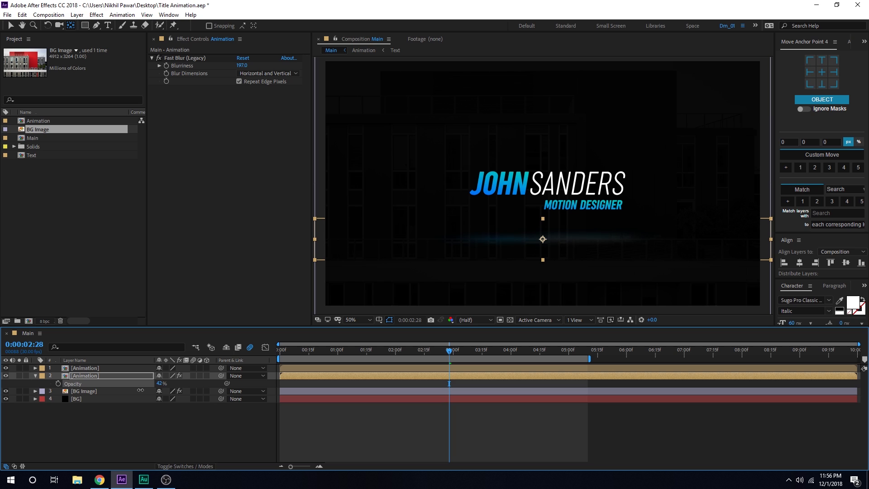
drag(141, 390, 144, 389)
click(36, 377)
- Apply Glow to the top Animation layer with 90% threshold and a 226 radius
click(86, 368)
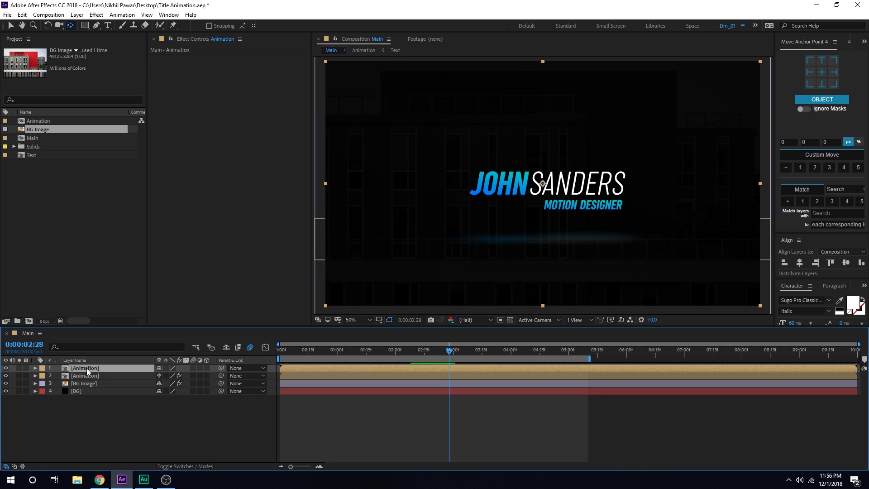
key(ctrl+space)
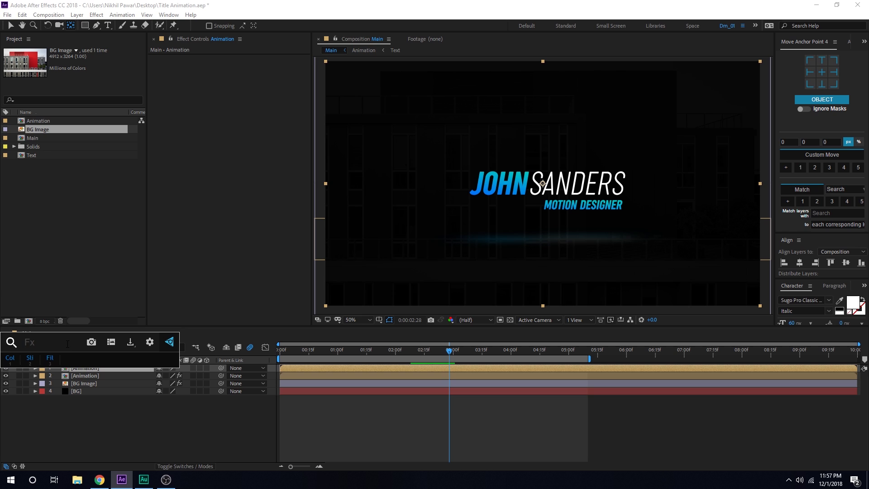
text(glo)
click(44, 372)
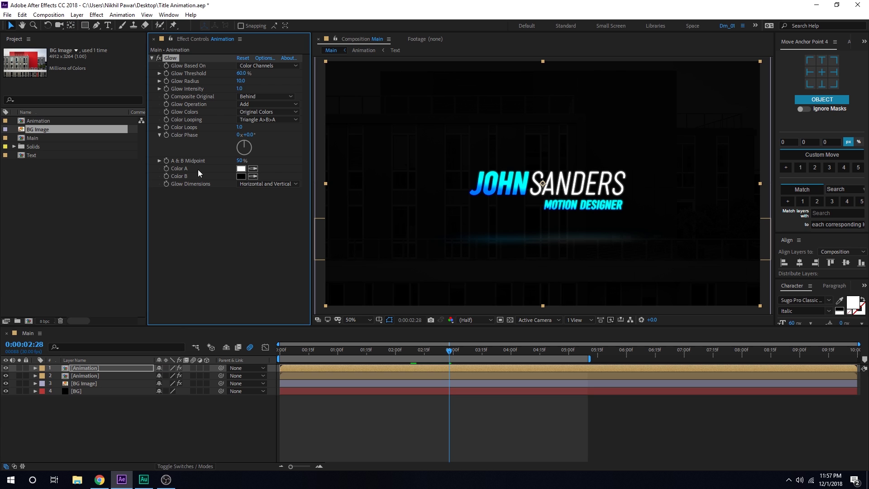
click(242, 74)
text(90)
key(Return)
drag(240, 83, 358, 97)
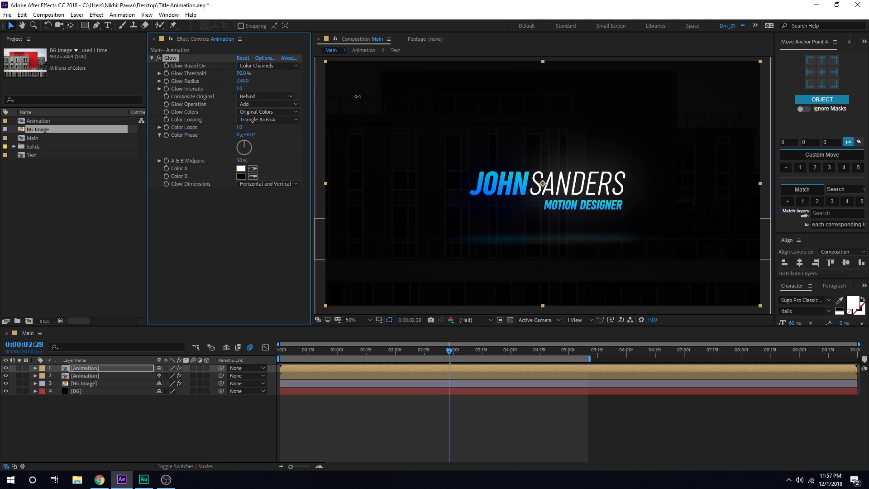
- Return to the first frame and play a preview of the title animation
click(257, 404)
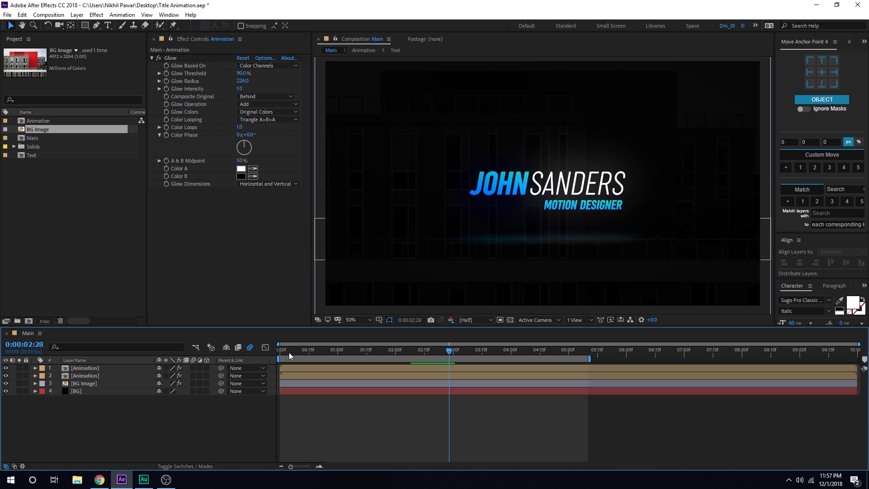
drag(289, 350, 259, 352)
key(space)
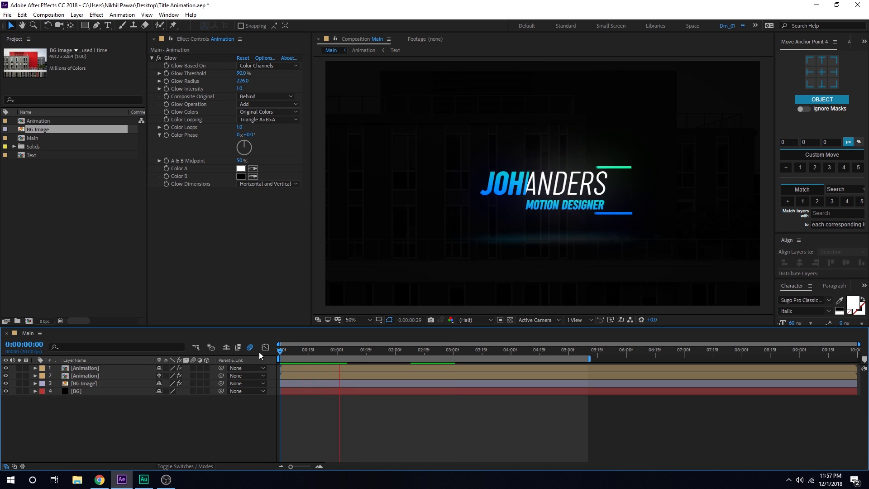